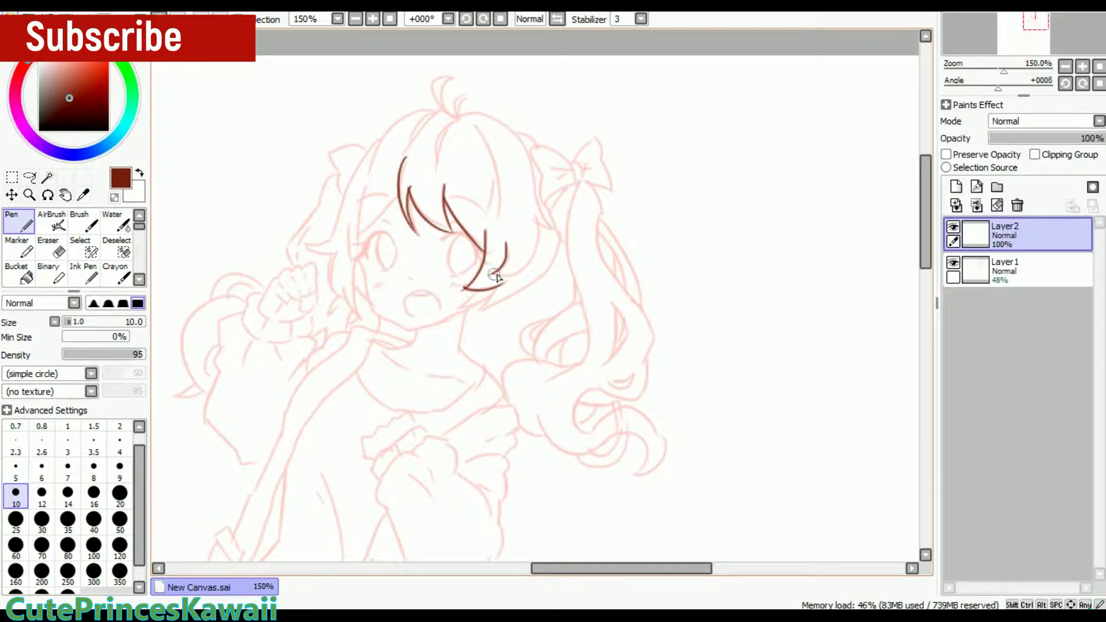
Ink the fringe strands and the left side lock over the pink sketch on Layer2 with the Pen.
{"action": "left_click_drag", "start_coordinate": [473, 123], "coordinate": [499, 180]}
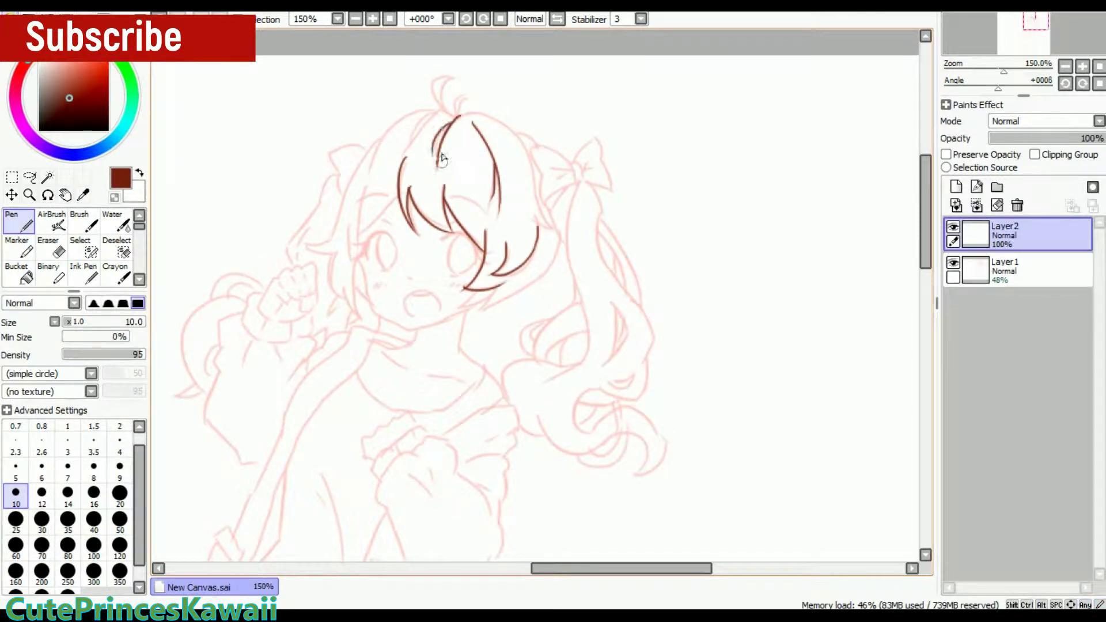
{"action": "scroll", "coordinate": [450, 173], "scroll_direction": "down", "scroll_amount": 1}
{"action": "scroll", "coordinate": [507, 207], "scroll_direction": "up", "scroll_amount": 1}
{"action": "left_click_drag", "start_coordinate": [511, 212], "coordinate": [494, 214]}
{"action": "left_click_drag", "start_coordinate": [505, 167], "coordinate": [501, 248]}
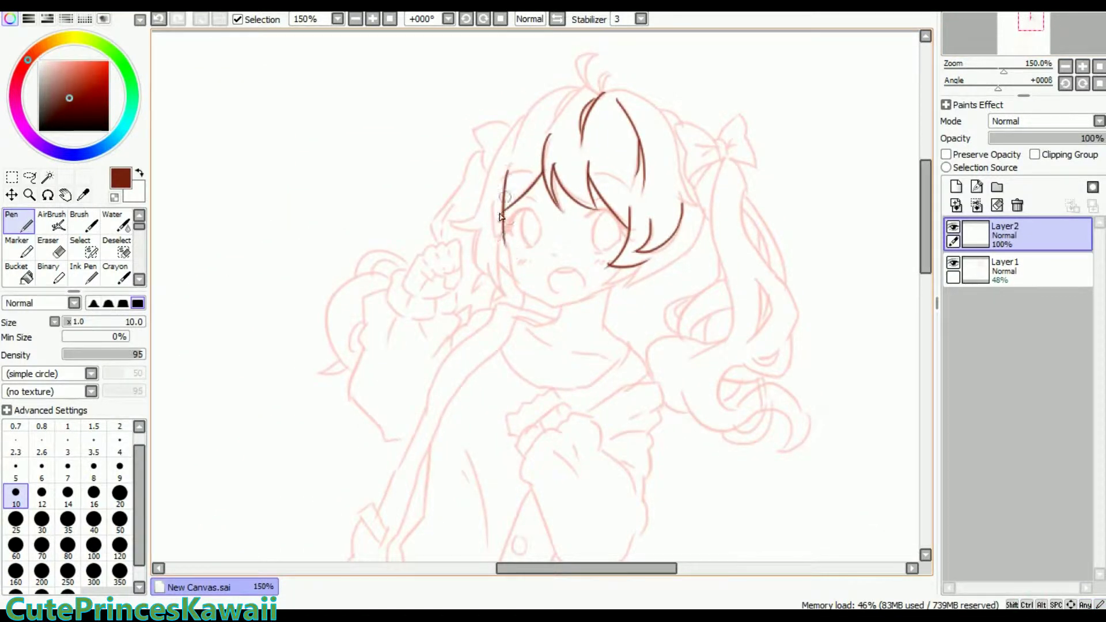
Ink the left side of the hair on Layer2, from the crown down to the flicked ends beside the cheek.
{"action": "left_click_drag", "start_coordinate": [494, 207], "coordinate": [503, 245]}
{"action": "mouse_move", "coordinate": [602, 92]}
{"action": "left_mouse_down"}
{"action": "mouse_move", "coordinate": [584, 86]}
{"action": "mouse_move", "coordinate": [554, 121]}
{"action": "mouse_move", "coordinate": [586, 84]}
{"action": "left_mouse_up"}
{"action": "key", "text": "ctrl+z"}
{"action": "key", "text": "ctrl+z"}
{"action": "mouse_move", "coordinate": [527, 118]}
{"action": "left_mouse_down"}
{"action": "mouse_move", "coordinate": [581, 85]}
{"action": "mouse_move", "coordinate": [517, 137]}
{"action": "mouse_move", "coordinate": [452, 219]}
{"action": "left_mouse_up"}
{"action": "key", "text": "ctrl+z"}
{"action": "mouse_move", "coordinate": [526, 143]}
{"action": "left_mouse_down"}
{"action": "mouse_move", "coordinate": [452, 227]}
{"action": "mouse_move", "coordinate": [527, 144]}
{"action": "mouse_move", "coordinate": [453, 217]}
{"action": "left_mouse_up"}
{"action": "key", "text": "ctrl+z"}
{"action": "key", "text": "ctrl+z"}
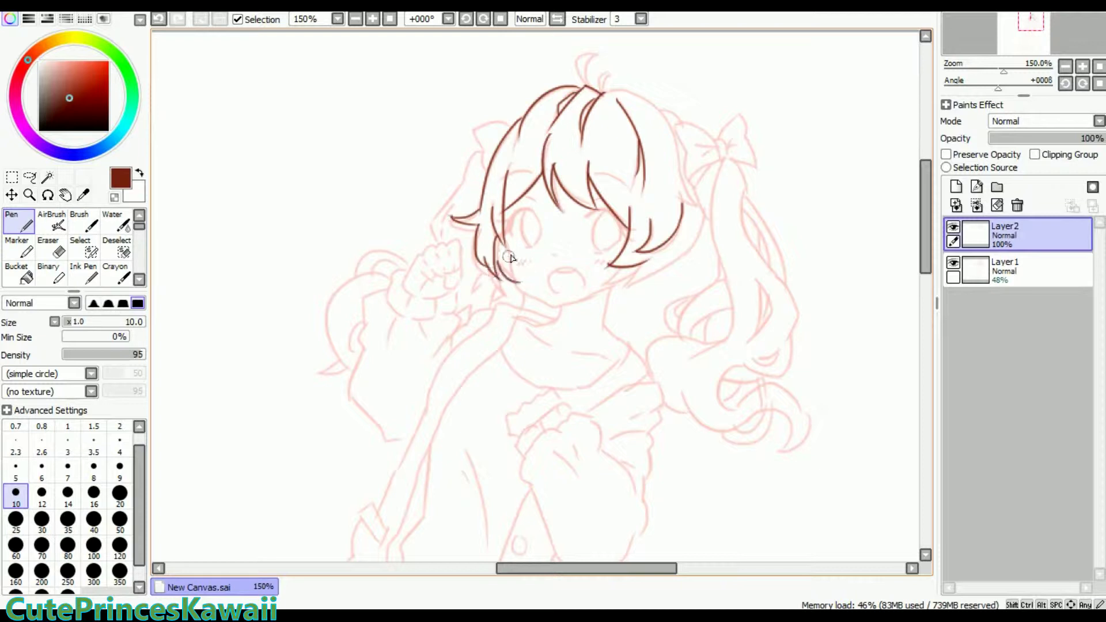
Outline the face and jaw on a new layer and ink the right side of the hair on Layer2.
{"action": "key", "text": "ctrl+shift+n"}
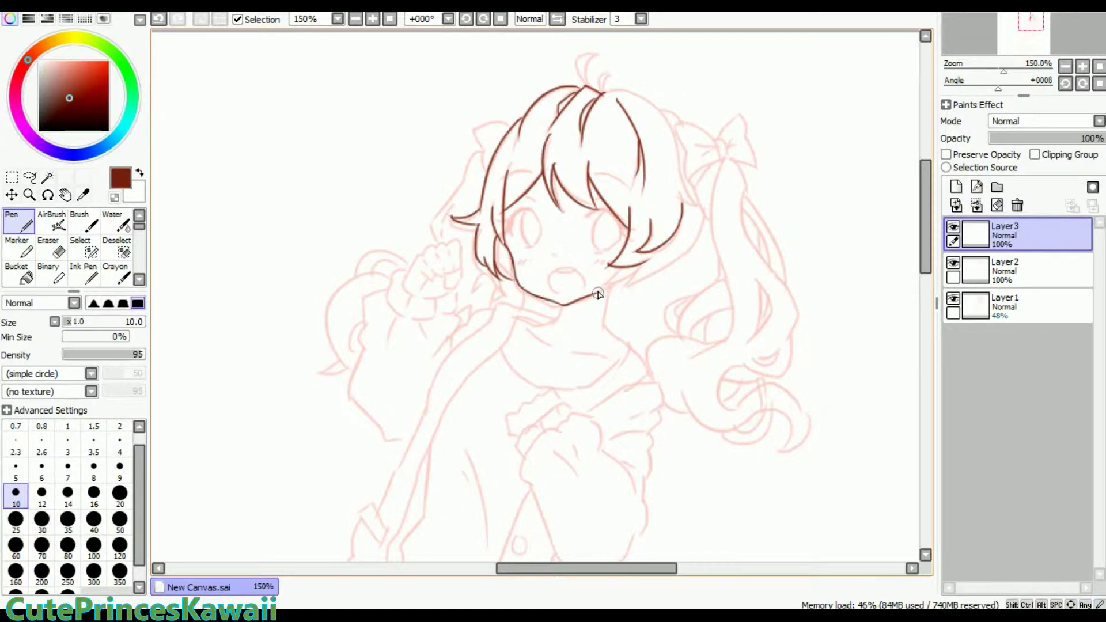
{"action": "key", "text": "ctrl+Down"}
{"action": "left_click_drag", "start_coordinate": [608, 268], "coordinate": [645, 276]}
{"action": "mouse_move", "coordinate": [698, 213]}
{"action": "left_mouse_down"}
{"action": "mouse_move", "coordinate": [662, 271]}
{"action": "mouse_move", "coordinate": [628, 291]}
{"action": "left_mouse_up"}
{"action": "key", "text": "ctrl+z"}
{"action": "mouse_move", "coordinate": [602, 91]}
{"action": "left_mouse_down"}
{"action": "mouse_move", "coordinate": [671, 138]}
{"action": "mouse_move", "coordinate": [698, 207]}
{"action": "left_mouse_up"}
{"action": "key", "text": "ctrl+z"}
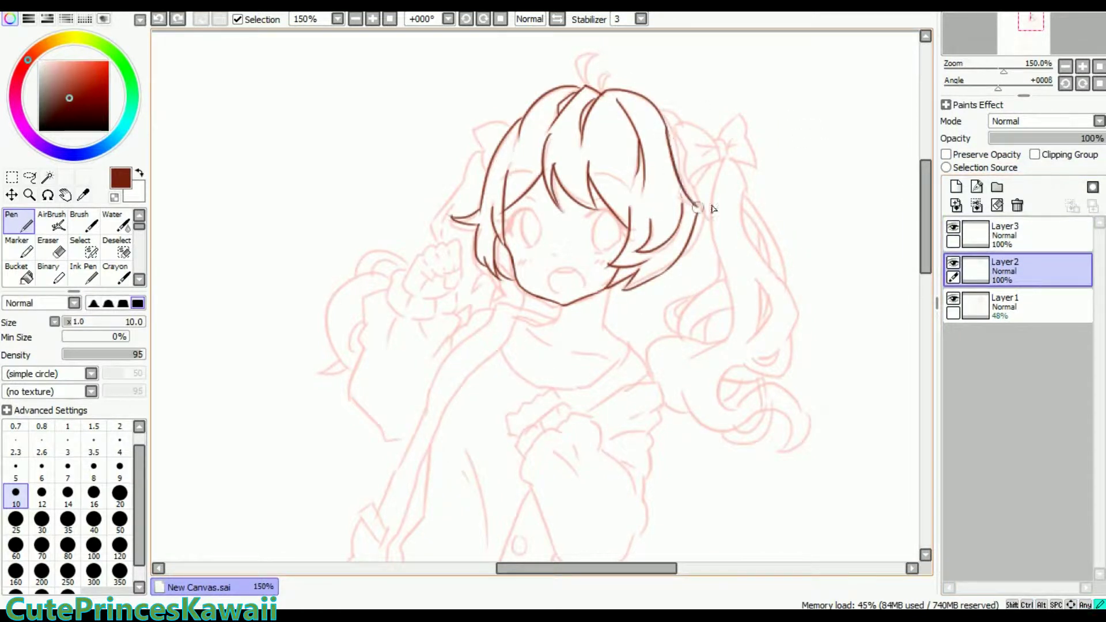
Ink the small tuft on top of the head and the short strand beside the right crown.
{"action": "left_click_drag", "start_coordinate": [649, 112], "coordinate": [600, 161]}
{"action": "mouse_move", "coordinate": [566, 110]}
{"action": "left_mouse_down"}
{"action": "mouse_move", "coordinate": [554, 137]}
{"action": "mouse_move", "coordinate": [552, 105]}
{"action": "mouse_move", "coordinate": [562, 120]}
{"action": "left_mouse_up"}
{"action": "key", "text": "ctrl+z"}
{"action": "key", "text": "ctrl+z"}
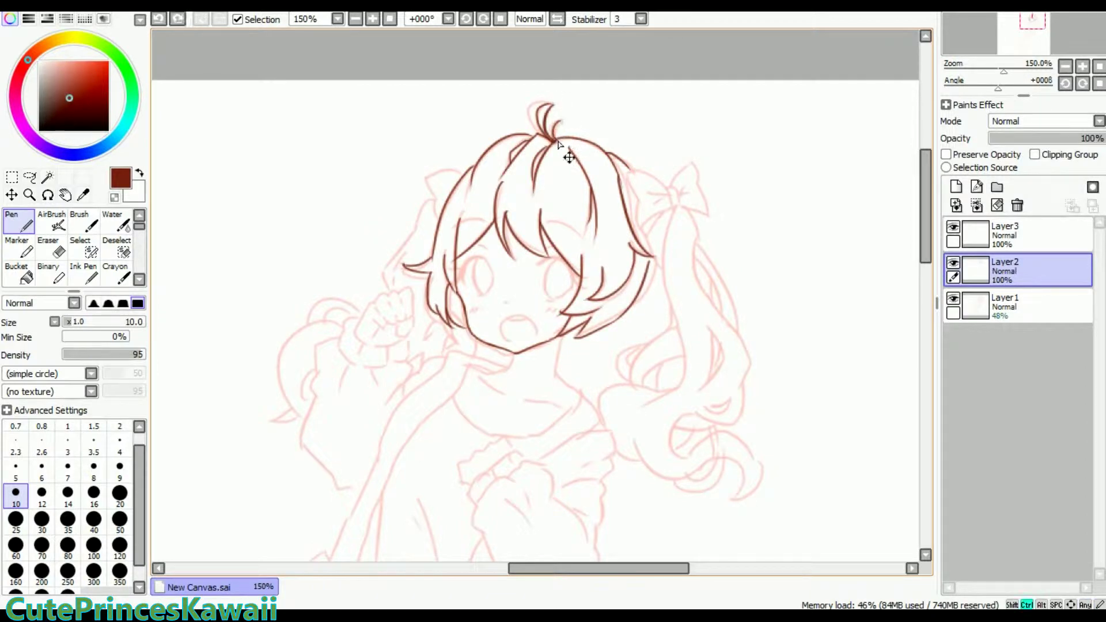
Ink the neck and collarbone lines on Layer3 and add a new empty layer above it.
{"action": "left_click_drag", "start_coordinate": [1046, 37], "coordinate": [1045, 39]}
{"action": "left_click", "coordinate": [1006, 233]}
{"action": "mouse_move", "coordinate": [604, 308]}
{"action": "left_mouse_down"}
{"action": "mouse_move", "coordinate": [519, 298]}
{"action": "mouse_move", "coordinate": [581, 320]}
{"action": "mouse_move", "coordinate": [581, 331]}
{"action": "mouse_move", "coordinate": [617, 339]}
{"action": "left_mouse_up"}
{"action": "key", "text": "ctrl+z"}
{"action": "key", "text": "ctrl+z"}
{"action": "key", "text": "ctrl+z"}
{"action": "key", "text": "ctrl+z"}
{"action": "key", "text": "ctrl+z"}
{"action": "left_click_drag", "start_coordinate": [517, 294], "coordinate": [605, 328]}
{"action": "key", "text": "e"}
{"action": "key", "text": "n"}
{"action": "key", "text": "ctrl+z"}
{"action": "left_click_drag", "start_coordinate": [574, 326], "coordinate": [615, 333]}
{"action": "left_click", "coordinate": [956, 186]}
Ink the left bow and the left pigtail with its curled end on Layer2.
{"action": "left_click_drag", "start_coordinate": [1029, 28], "coordinate": [1027, 35]}
{"action": "left_click", "coordinate": [1006, 303]}
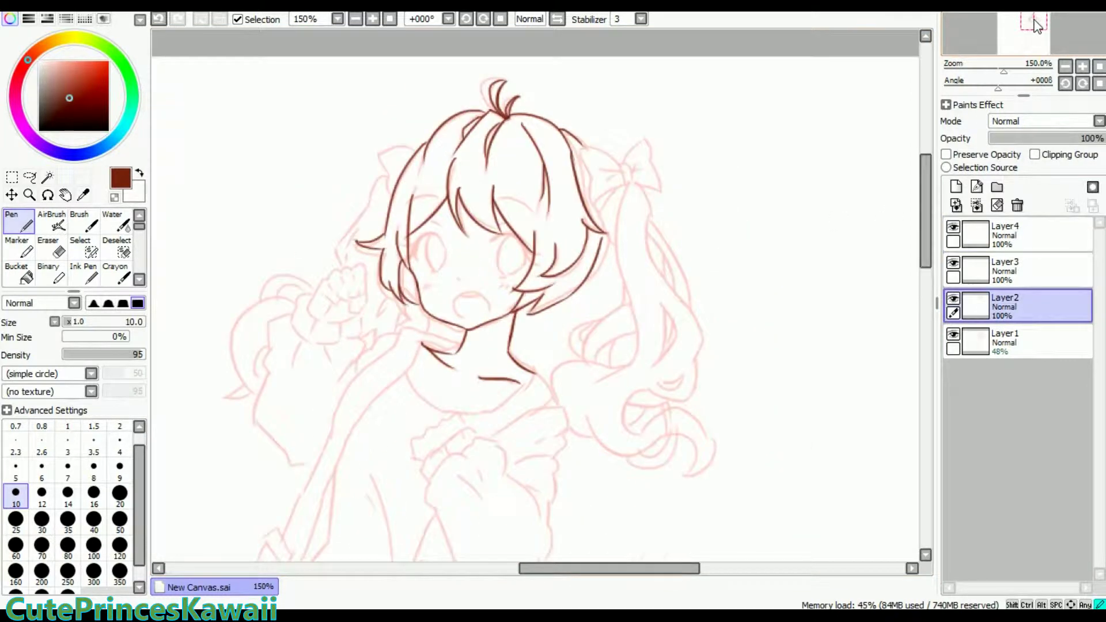
{"action": "scroll", "coordinate": [519, 230], "scroll_direction": "up", "scroll_amount": 5}
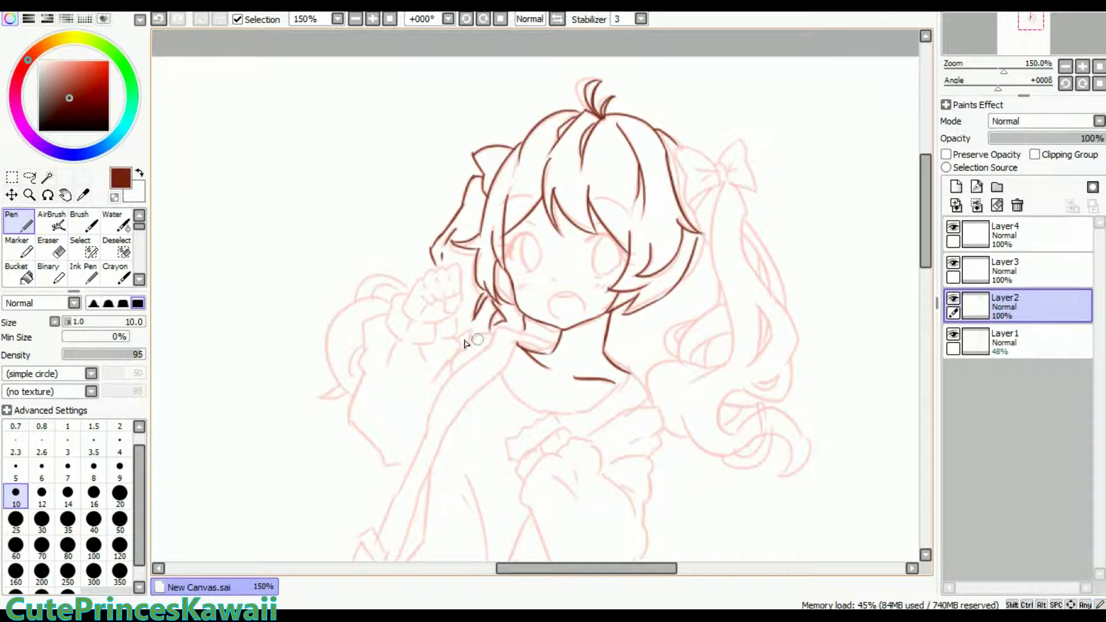
{"action": "left_click_drag", "start_coordinate": [392, 299], "coordinate": [355, 393]}
{"action": "key", "text": "ctrl+z"}
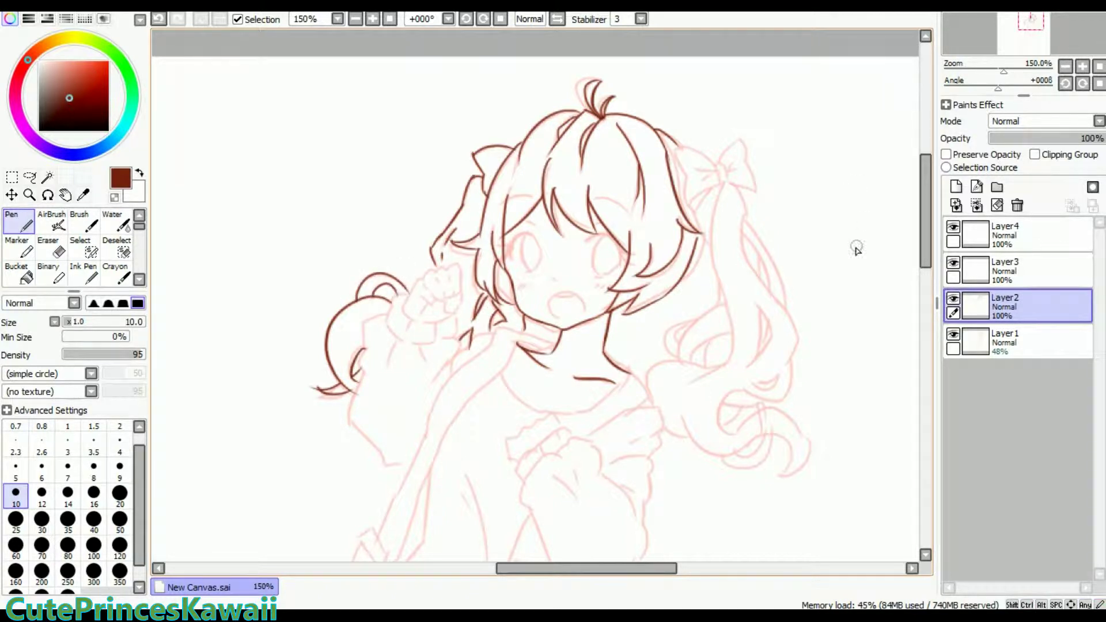
Ink the inner edge of the right pigtail from the bow down to the curls, erasing stray parts.
{"action": "mouse_move", "coordinate": [720, 186]}
{"action": "left_mouse_down"}
{"action": "mouse_move", "coordinate": [728, 314]}
{"action": "mouse_move", "coordinate": [706, 392]}
{"action": "left_mouse_up"}
{"action": "key", "text": "ctrl+z"}
{"action": "key", "text": "e"}
{"action": "mouse_move", "coordinate": [731, 325]}
{"action": "left_mouse_down"}
{"action": "mouse_move", "coordinate": [717, 360]}
{"action": "mouse_move", "coordinate": [691, 382]}
{"action": "left_mouse_up"}
{"action": "key", "text": "n"}
Ink the large lower curl and the outer edge of the right pigtail.
{"action": "left_click", "coordinate": [1042, 34]}
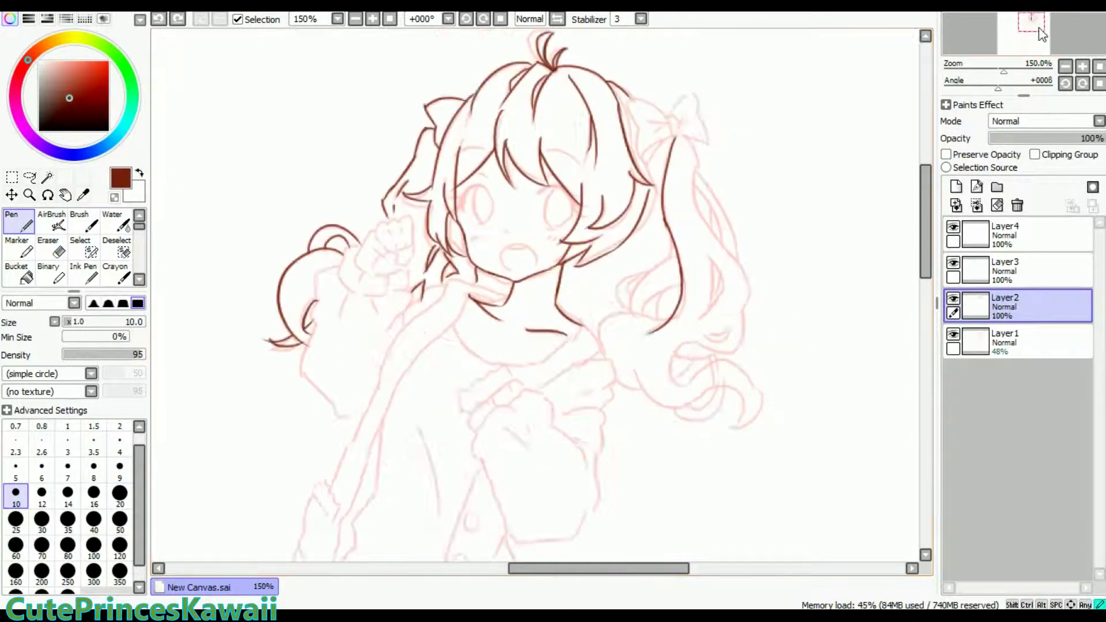
{"action": "left_click_drag", "start_coordinate": [1042, 35], "coordinate": [1048, 36]}
{"action": "mouse_move", "coordinate": [521, 245]}
{"action": "left_mouse_down"}
{"action": "mouse_move", "coordinate": [490, 316]}
{"action": "mouse_move", "coordinate": [557, 334]}
{"action": "left_mouse_up"}
{"action": "mouse_move", "coordinate": [534, 61]}
{"action": "left_mouse_down"}
{"action": "mouse_move", "coordinate": [590, 170]}
{"action": "mouse_move", "coordinate": [600, 225]}
{"action": "left_mouse_up"}
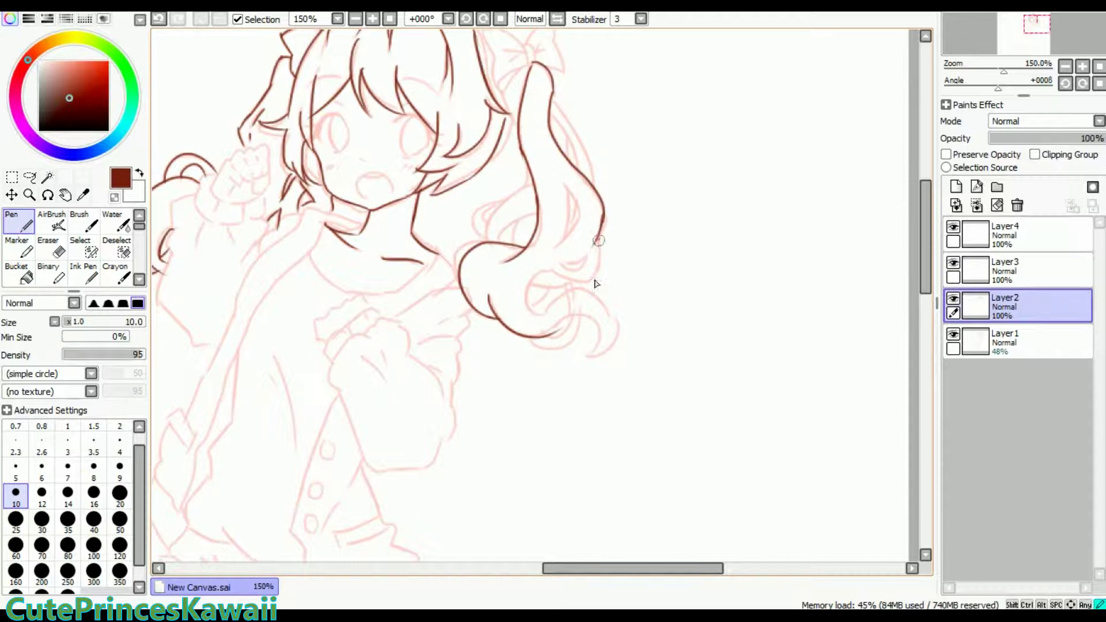
Ink the curled tips at the bottom of the right pigtail, redoing strokes that miss the sketch.
{"action": "left_click_drag", "start_coordinate": [550, 298], "coordinate": [571, 314]}
{"action": "key", "text": "ctrl+z"}
{"action": "left_click_drag", "start_coordinate": [604, 355], "coordinate": [581, 323]}
{"action": "key", "text": "ctrl+z"}
{"action": "mouse_move", "coordinate": [526, 336]}
{"action": "left_mouse_down"}
{"action": "mouse_move", "coordinate": [581, 339]}
{"action": "mouse_move", "coordinate": [592, 362]}
{"action": "left_mouse_up"}
{"action": "key", "text": "e"}
{"action": "key", "text": "n"}
{"action": "left_click_drag", "start_coordinate": [603, 324], "coordinate": [589, 356]}
{"action": "left_click_drag", "start_coordinate": [633, 311], "coordinate": [680, 380]}
Add the inner strand lines within the lower curls of the right pigtail.
{"action": "left_click_drag", "start_coordinate": [585, 259], "coordinate": [536, 314]}
{"action": "left_click_drag", "start_coordinate": [594, 279], "coordinate": [531, 310]}
{"action": "key", "text": "e"}
{"action": "key", "text": "n"}
{"action": "key", "text": "ctrl+z"}
{"action": "key", "text": "b"}
{"action": "key", "text": "n"}
Ink the long outer strands along the right pigtail and the short strands near its root.
{"action": "mouse_move", "coordinate": [599, 170]}
{"action": "left_mouse_down"}
{"action": "mouse_move", "coordinate": [631, 238]}
{"action": "mouse_move", "coordinate": [614, 236]}
{"action": "mouse_move", "coordinate": [628, 321]}
{"action": "left_mouse_up"}
{"action": "key", "text": "ctrl+z"}
{"action": "mouse_move", "coordinate": [604, 235]}
{"action": "left_mouse_down"}
{"action": "mouse_move", "coordinate": [629, 301]}
{"action": "mouse_move", "coordinate": [655, 318]}
{"action": "left_mouse_up"}
{"action": "key", "text": "e"}
{"action": "key", "text": "n"}
{"action": "key", "text": "ctrl+z"}
{"action": "left_click_drag", "start_coordinate": [640, 271], "coordinate": [654, 318]}
{"action": "key", "text": "ctrl+z"}
{"action": "left_click_drag", "start_coordinate": [637, 274], "coordinate": [651, 320]}
{"action": "key", "text": "ctrl+z"}
{"action": "mouse_move", "coordinate": [581, 134]}
{"action": "left_mouse_down"}
{"action": "mouse_move", "coordinate": [581, 200]}
{"action": "mouse_move", "coordinate": [554, 191]}
{"action": "left_mouse_up"}
{"action": "key", "text": "ctrl+z"}
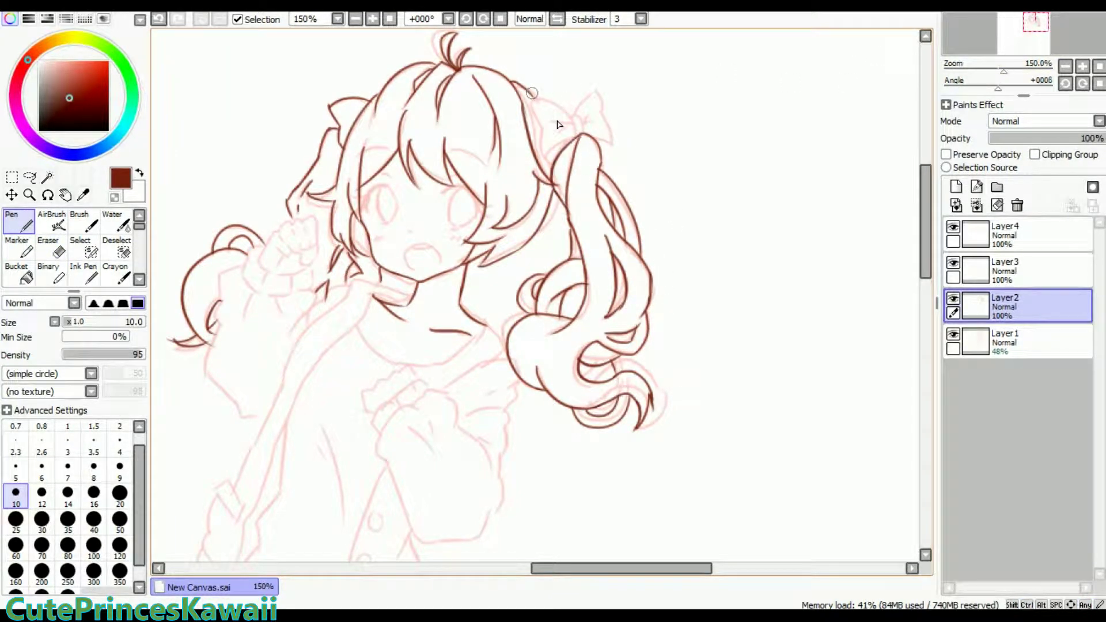
{"action": "key", "text": "ctrl+z"}
Ink the right bow with its loops, knot and folds on Layer2.
{"action": "mouse_move", "coordinate": [540, 110]}
{"action": "left_mouse_down"}
{"action": "mouse_move", "coordinate": [571, 124]}
{"action": "mouse_move", "coordinate": [568, 163]}
{"action": "left_mouse_up"}
{"action": "key", "text": "ctrl+z"}
{"action": "mouse_move", "coordinate": [578, 122]}
{"action": "left_mouse_down"}
{"action": "mouse_move", "coordinate": [589, 96]}
{"action": "mouse_move", "coordinate": [608, 117]}
{"action": "left_mouse_up"}
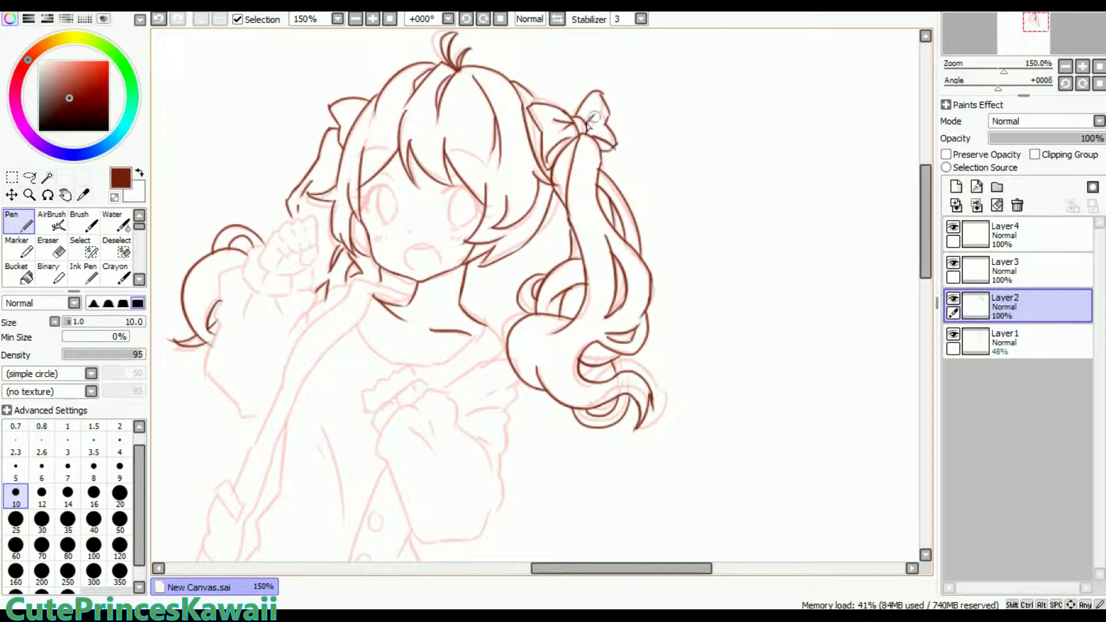
{"action": "key", "text": "e"}
{"action": "key", "text": "b"}
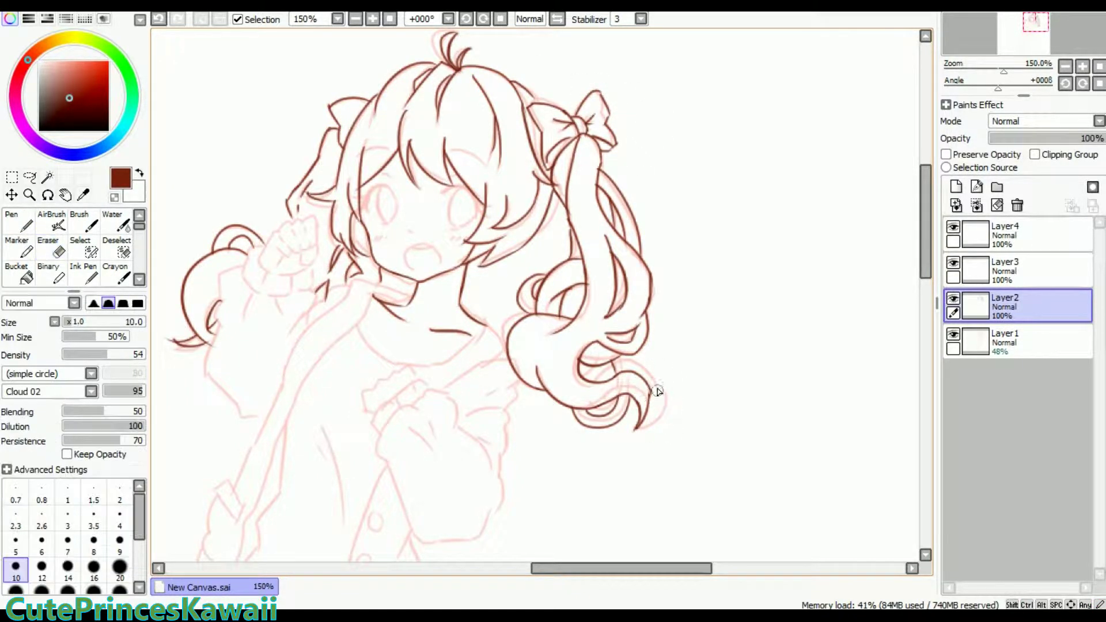
{"action": "key", "text": "n"}
Ink the collar and both long edges of the coat's left front band on Layer4.
{"action": "left_click_drag", "start_coordinate": [1006, 29], "coordinate": [1001, 24]}
{"action": "left_click", "coordinate": [1006, 234]}
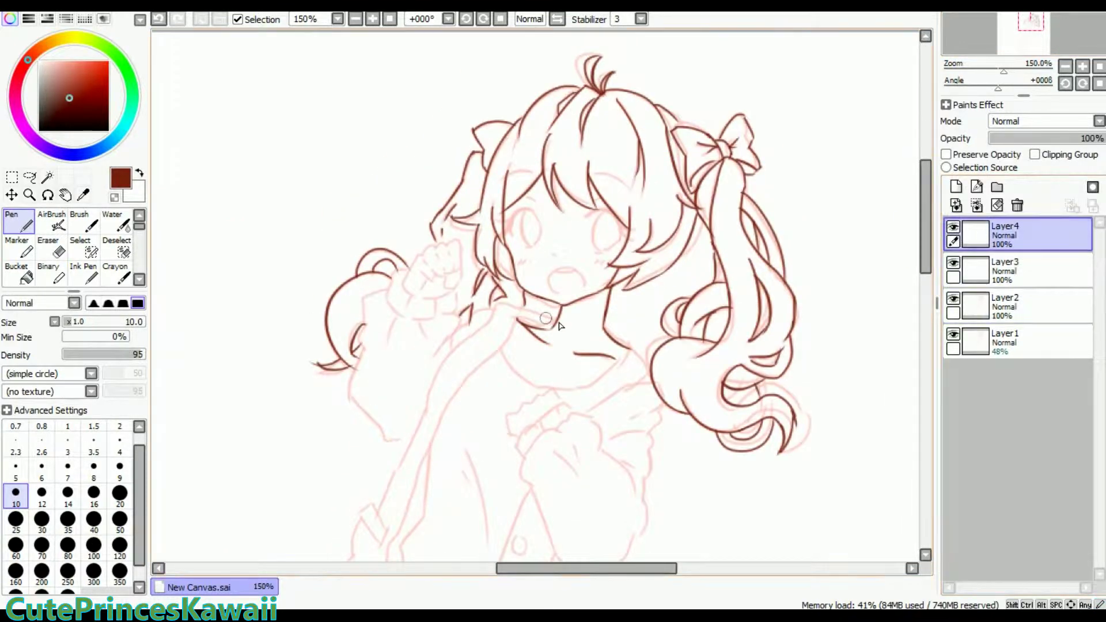
{"action": "scroll", "coordinate": [542, 259], "scroll_direction": "up", "scroll_amount": 1}
{"action": "scroll", "coordinate": [524, 180], "scroll_direction": "down", "scroll_amount": 3}
{"action": "mouse_move", "coordinate": [452, 147]}
{"action": "left_mouse_down"}
{"action": "mouse_move", "coordinate": [534, 167]}
{"action": "mouse_move", "coordinate": [360, 291]}
{"action": "left_mouse_up"}
{"action": "key", "text": "ctrl+z"}
{"action": "left_click_drag", "start_coordinate": [444, 172], "coordinate": [360, 296]}
{"action": "key", "text": "ctrl+z"}
{"action": "mouse_move", "coordinate": [455, 151]}
{"action": "left_mouse_down"}
{"action": "mouse_move", "coordinate": [357, 317]}
{"action": "mouse_move", "coordinate": [310, 457]}
{"action": "mouse_move", "coordinate": [287, 415]}
{"action": "left_mouse_up"}
{"action": "mouse_move", "coordinate": [478, 167]}
{"action": "left_mouse_down"}
{"action": "mouse_move", "coordinate": [363, 355]}
{"action": "mouse_move", "coordinate": [333, 438]}
{"action": "left_mouse_up"}
Ink the lower end of the coat's left front band with its small tab at the hip.
{"action": "left_click_drag", "start_coordinate": [1032, 35], "coordinate": [1030, 41]}
{"action": "mouse_move", "coordinate": [333, 212]}
{"action": "left_mouse_down"}
{"action": "mouse_move", "coordinate": [310, 314]}
{"action": "mouse_move", "coordinate": [355, 337]}
{"action": "left_mouse_up"}
{"action": "mouse_move", "coordinate": [312, 291]}
{"action": "left_mouse_down"}
{"action": "mouse_move", "coordinate": [305, 332]}
{"action": "mouse_move", "coordinate": [363, 351]}
{"action": "left_mouse_up"}
Ink the fingers of the raised fist and the knuckles of the hand at the chest on Layer3.
{"action": "left_click_drag", "start_coordinate": [1030, 32], "coordinate": [1031, 24]}
{"action": "left_click", "coordinate": [1005, 271]}
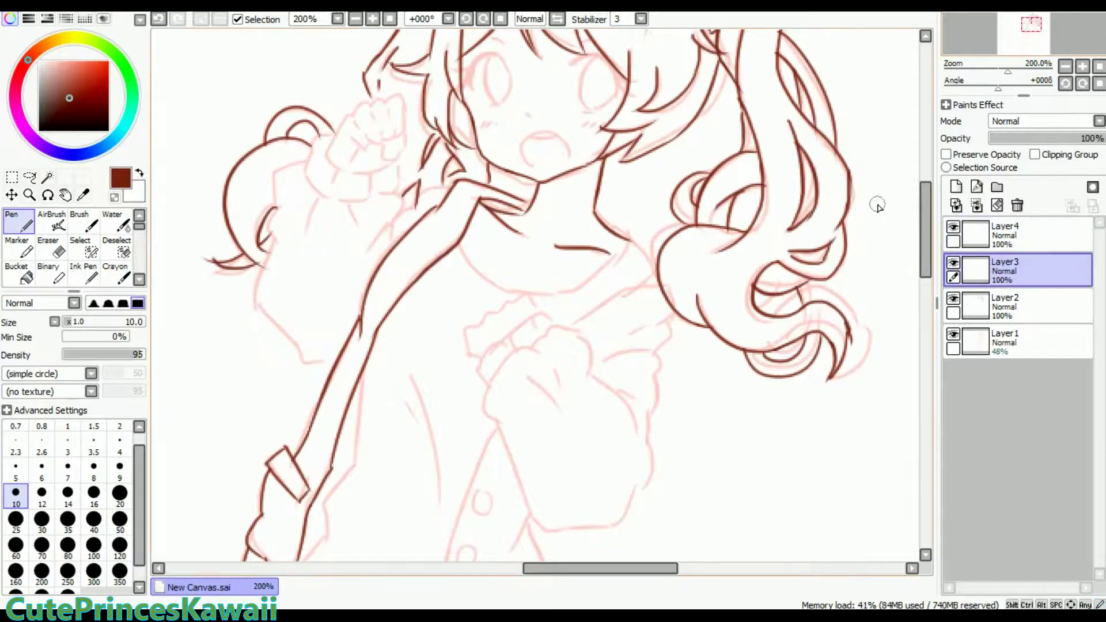
{"action": "left_click_drag", "start_coordinate": [323, 151], "coordinate": [386, 107]}
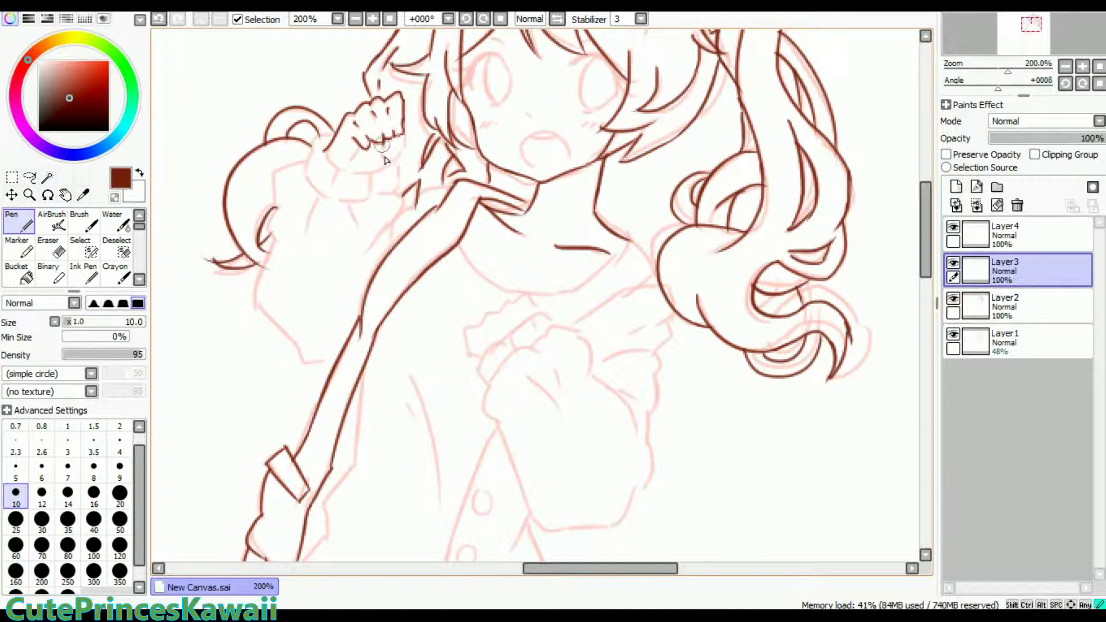
{"action": "key", "text": "ctrl+z"}
{"action": "mouse_move", "coordinate": [374, 139]}
{"action": "left_mouse_down"}
{"action": "mouse_move", "coordinate": [404, 162]}
{"action": "mouse_move", "coordinate": [360, 167]}
{"action": "left_mouse_up"}
{"action": "key", "text": "ctrl+z"}
{"action": "key", "text": "ctrl+z"}
{"action": "mouse_move", "coordinate": [472, 354]}
{"action": "left_mouse_down"}
{"action": "mouse_move", "coordinate": [476, 322]}
{"action": "mouse_move", "coordinate": [503, 302]}
{"action": "left_mouse_up"}
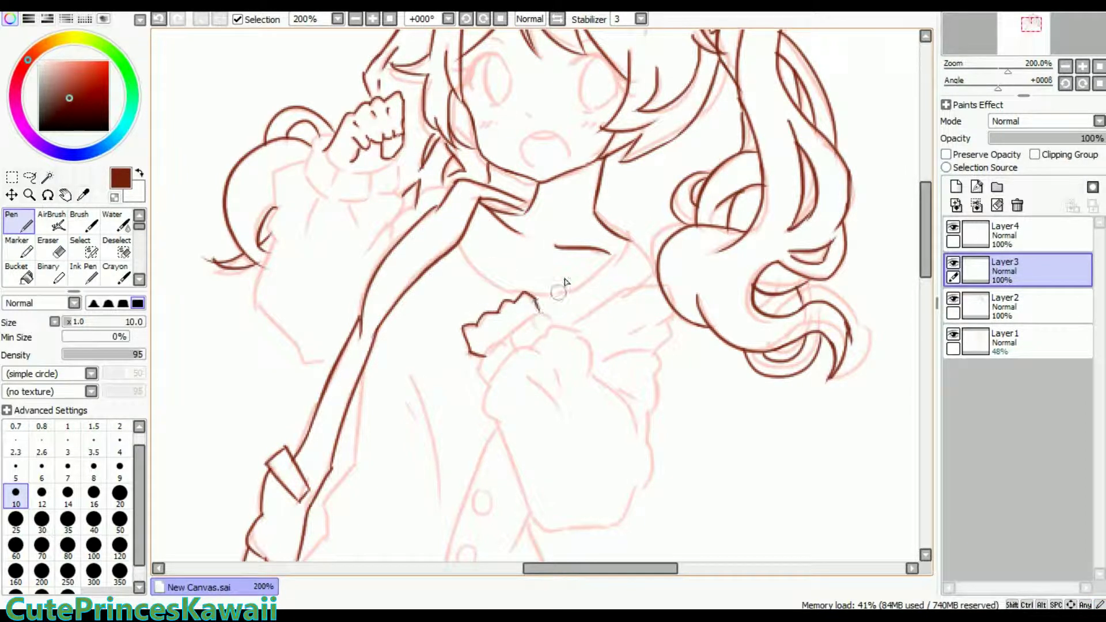
Ink the raised arm's cuff and the baggy sleeve outline on Layer4, erasing the overshoot at its lower corner.
{"action": "left_click", "coordinate": [1014, 234]}
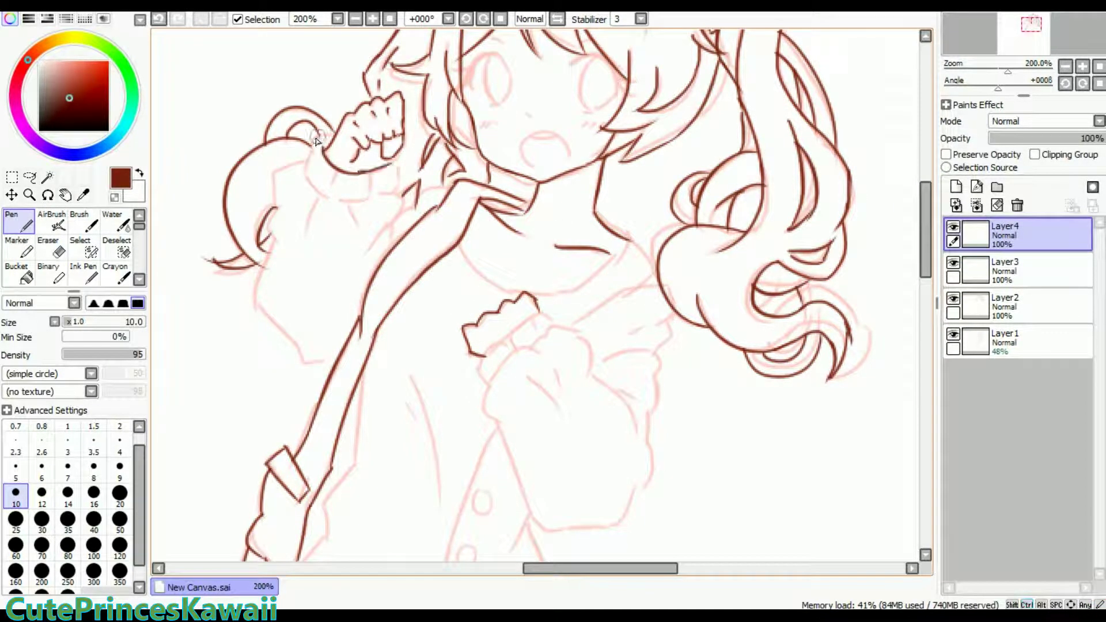
{"action": "left_click_drag", "start_coordinate": [291, 199], "coordinate": [311, 214]}
{"action": "key", "text": "ctrl+z"}
{"action": "left_click_drag", "start_coordinate": [306, 164], "coordinate": [272, 215]}
{"action": "key", "text": "ctrl+z"}
{"action": "mouse_move", "coordinate": [305, 165]}
{"action": "left_mouse_down"}
{"action": "mouse_move", "coordinate": [274, 210]}
{"action": "mouse_move", "coordinate": [257, 295]}
{"action": "left_mouse_up"}
{"action": "left_click_drag", "start_coordinate": [260, 239], "coordinate": [331, 363]}
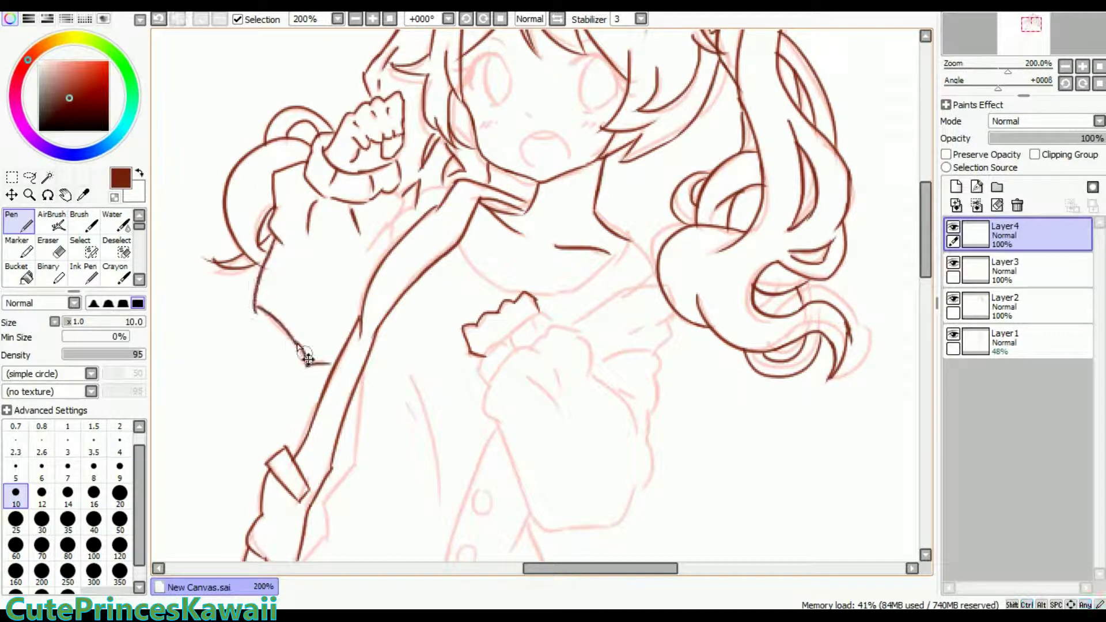
{"action": "key", "text": "ctrl+z"}
{"action": "key", "text": "e"}
{"action": "left_click_drag", "start_coordinate": [257, 324], "coordinate": [245, 311]}
{"action": "key", "text": "n"}
Ink the upper edge of the raised arm's sleeve and the curved neckline below the collarbones.
{"action": "left_click_drag", "start_coordinate": [418, 190], "coordinate": [371, 257]}
{"action": "mouse_move", "coordinate": [458, 176]}
{"action": "left_mouse_down"}
{"action": "mouse_move", "coordinate": [398, 231]}
{"action": "mouse_move", "coordinate": [415, 215]}
{"action": "left_mouse_up"}
{"action": "key", "text": "ctrl+z"}
{"action": "mouse_move", "coordinate": [461, 245]}
{"action": "left_mouse_down"}
{"action": "mouse_move", "coordinate": [591, 293]}
{"action": "mouse_move", "coordinate": [660, 239]}
{"action": "mouse_move", "coordinate": [639, 286]}
{"action": "left_mouse_up"}
Ink the cuff of the arm at the chest and its fold lines on Layer4.
{"action": "left_click", "coordinate": [972, 281]}
{"action": "left_click", "coordinate": [1014, 233]}
{"action": "mouse_move", "coordinate": [478, 358]}
{"action": "left_mouse_down"}
{"action": "mouse_move", "coordinate": [491, 385]}
{"action": "mouse_move", "coordinate": [517, 335]}
{"action": "mouse_move", "coordinate": [487, 400]}
{"action": "left_mouse_up"}
{"action": "mouse_move", "coordinate": [485, 380]}
{"action": "left_mouse_down"}
{"action": "mouse_move", "coordinate": [552, 328]}
{"action": "mouse_move", "coordinate": [600, 378]}
{"action": "left_mouse_up"}
{"action": "left_click_drag", "start_coordinate": [483, 397], "coordinate": [508, 423]}
{"action": "left_click_drag", "start_coordinate": [525, 376], "coordinate": [561, 408]}
{"action": "left_click_drag", "start_coordinate": [556, 367], "coordinate": [566, 388]}
Ink the outline and folds of the right arm's sleeve.
{"action": "left_click_drag", "start_coordinate": [1001, 37], "coordinate": [1000, 41]}
{"action": "mouse_move", "coordinate": [555, 259]}
{"action": "left_mouse_down"}
{"action": "mouse_move", "coordinate": [610, 367]}
{"action": "mouse_move", "coordinate": [683, 364]}
{"action": "mouse_move", "coordinate": [698, 330]}
{"action": "left_mouse_up"}
{"action": "key", "text": "e"}
{"action": "key", "text": "n"}
{"action": "left_click_drag", "start_coordinate": [660, 222], "coordinate": [700, 335]}
{"action": "left_click_drag", "start_coordinate": [721, 256], "coordinate": [698, 340]}
{"action": "mouse_move", "coordinate": [634, 166]}
{"action": "left_mouse_down"}
{"action": "mouse_move", "coordinate": [724, 123]}
{"action": "mouse_move", "coordinate": [737, 148]}
{"action": "mouse_move", "coordinate": [723, 166]}
{"action": "left_mouse_up"}
Erase overlapping lines on Layer2 and ink the outer lower edge of the right sleeve on Layer4.
{"action": "left_click", "coordinate": [1014, 306]}
{"action": "key", "text": "e"}
{"action": "left_click", "coordinate": [952, 241]}
{"action": "key", "text": "n"}
{"action": "left_click_drag", "start_coordinate": [723, 254], "coordinate": [821, 127]}
Ink the coat body's left edge, the torso folds and the front hem.
{"action": "mouse_move", "coordinate": [522, 72]}
{"action": "left_mouse_down"}
{"action": "mouse_move", "coordinate": [514, 190]}
{"action": "mouse_move", "coordinate": [470, 279]}
{"action": "left_mouse_up"}
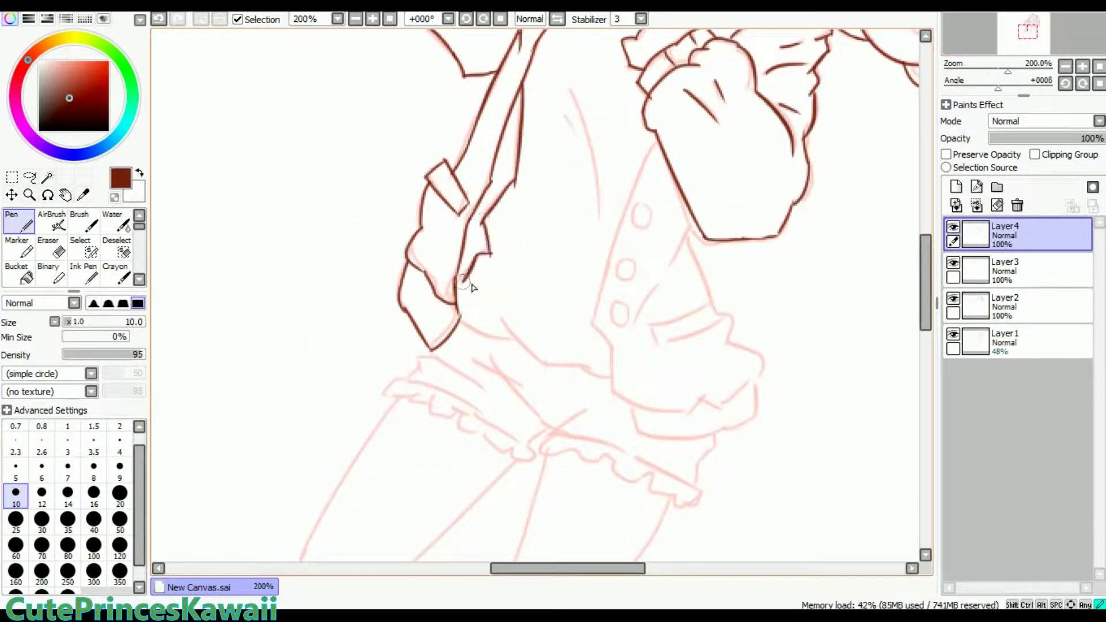
{"action": "left_click_drag", "start_coordinate": [565, 80], "coordinate": [601, 224]}
{"action": "left_click_drag", "start_coordinate": [563, 116], "coordinate": [579, 140]}
{"action": "left_click_drag", "start_coordinate": [461, 320], "coordinate": [516, 339]}
{"action": "left_click_drag", "start_coordinate": [500, 319], "coordinate": [610, 381]}
Ink the coat's button front edge, the right side edge below the sleeve and the folds between them.
{"action": "mouse_move", "coordinate": [657, 136]}
{"action": "left_mouse_down"}
{"action": "mouse_move", "coordinate": [605, 233]}
{"action": "mouse_move", "coordinate": [593, 319]}
{"action": "mouse_move", "coordinate": [616, 354]}
{"action": "left_mouse_up"}
{"action": "left_click_drag", "start_coordinate": [670, 264], "coordinate": [691, 230]}
{"action": "left_click_drag", "start_coordinate": [692, 236], "coordinate": [718, 311]}
{"action": "left_click_drag", "start_coordinate": [658, 283], "coordinate": [629, 331]}
Ink the pocket flap, the right side contour and the double hem of the coat's right panel.
{"action": "left_click_drag", "start_coordinate": [715, 311], "coordinate": [735, 318]}
{"action": "left_click_drag", "start_coordinate": [650, 324], "coordinate": [710, 303]}
{"action": "left_click_drag", "start_coordinate": [734, 318], "coordinate": [729, 354]}
{"action": "left_click_drag", "start_coordinate": [651, 324], "coordinate": [721, 326]}
{"action": "key", "text": "ctrl+z"}
{"action": "left_click_drag", "start_coordinate": [618, 392], "coordinate": [701, 410]}
{"action": "left_click_drag", "start_coordinate": [644, 434], "coordinate": [752, 382]}
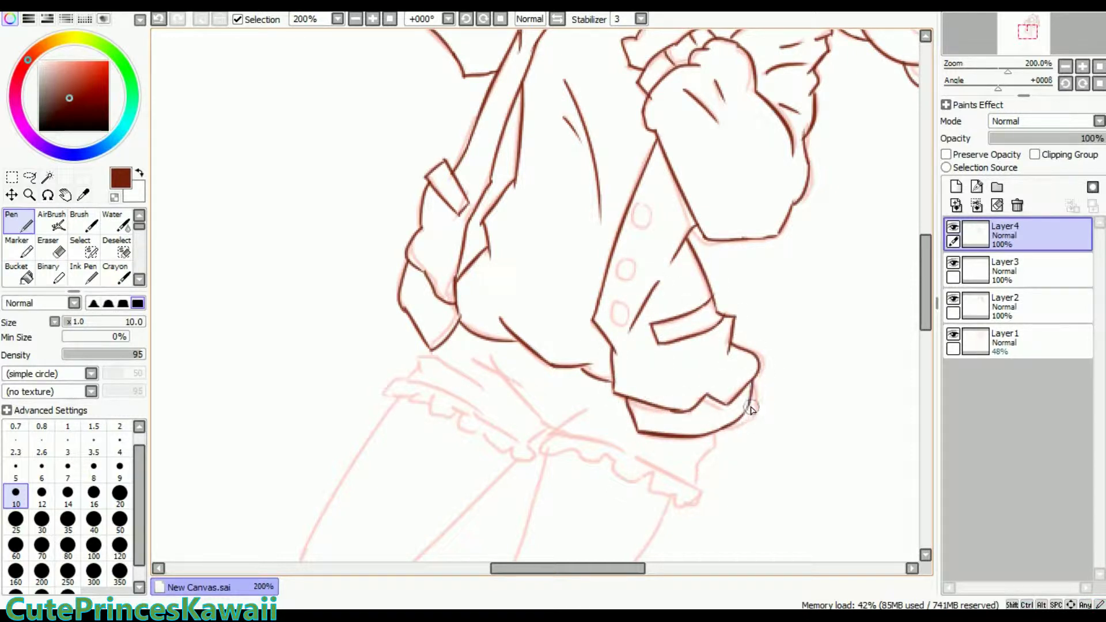
Ink the three round buttons down the coat's front edge.
{"action": "left_click_drag", "start_coordinate": [644, 208], "coordinate": [647, 215]}
{"action": "left_click_drag", "start_coordinate": [629, 258], "coordinate": [632, 264]}
{"action": "left_click_drag", "start_coordinate": [617, 303], "coordinate": [618, 309]}
Add a new layer above Layer4 and ink the shorts with their creases, hem bands and scalloped frills.
{"action": "scroll", "coordinate": [622, 314], "scroll_direction": "down", "scroll_amount": 5}
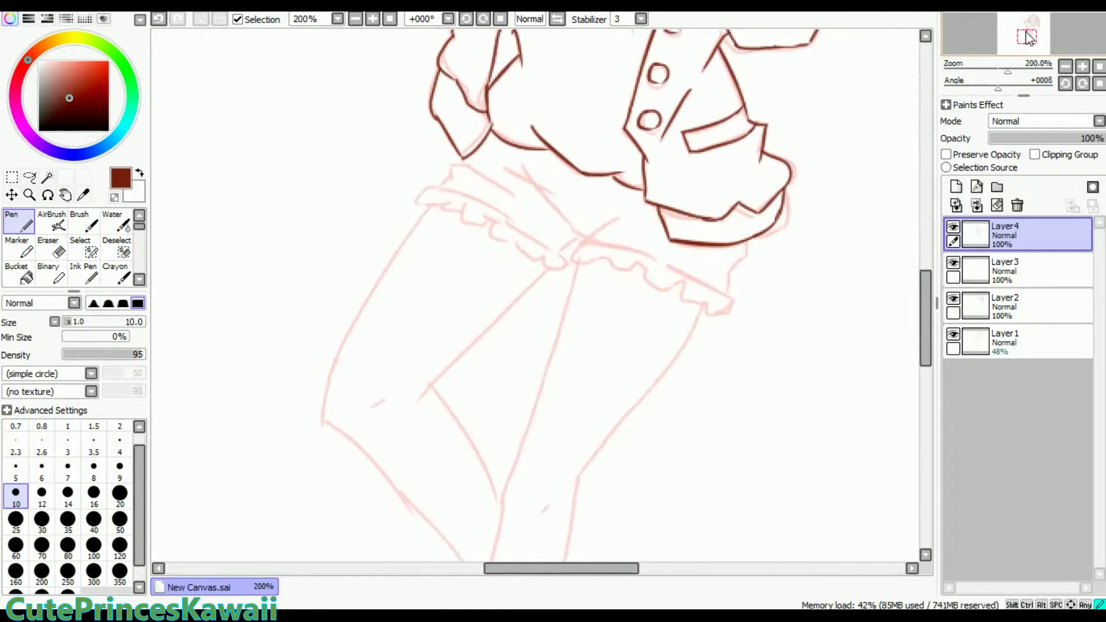
{"action": "left_click", "coordinate": [956, 187]}
{"action": "mouse_move", "coordinate": [419, 230]}
{"action": "left_mouse_down"}
{"action": "mouse_move", "coordinate": [420, 245]}
{"action": "mouse_move", "coordinate": [484, 266]}
{"action": "mouse_move", "coordinate": [402, 252]}
{"action": "mouse_move", "coordinate": [525, 315]}
{"action": "left_mouse_up"}
{"action": "mouse_move", "coordinate": [474, 233]}
{"action": "left_mouse_down"}
{"action": "mouse_move", "coordinate": [499, 248]}
{"action": "mouse_move", "coordinate": [534, 305]}
{"action": "mouse_move", "coordinate": [588, 283]}
{"action": "mouse_move", "coordinate": [695, 364]}
{"action": "left_mouse_up"}
{"action": "mouse_move", "coordinate": [399, 255]}
{"action": "left_mouse_down"}
{"action": "mouse_move", "coordinate": [515, 327]}
{"action": "mouse_move", "coordinate": [656, 344]}
{"action": "mouse_move", "coordinate": [696, 376]}
{"action": "left_mouse_up"}
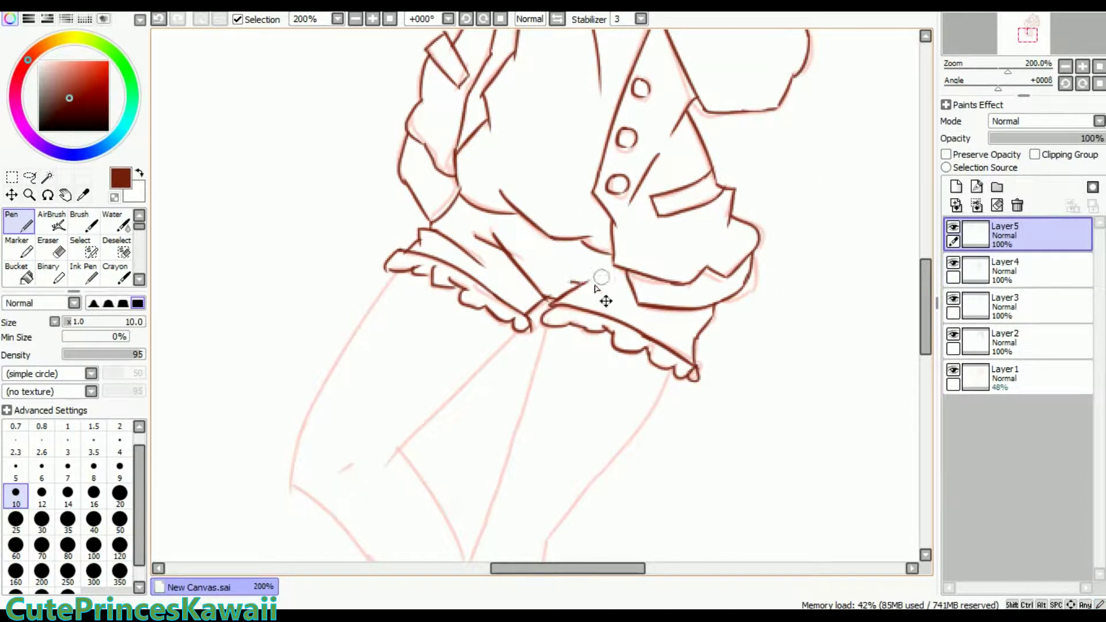
Ink the bent leg's thigh and shin contours and its knee mark on Layer3.
{"action": "left_click", "coordinate": [1014, 306]}
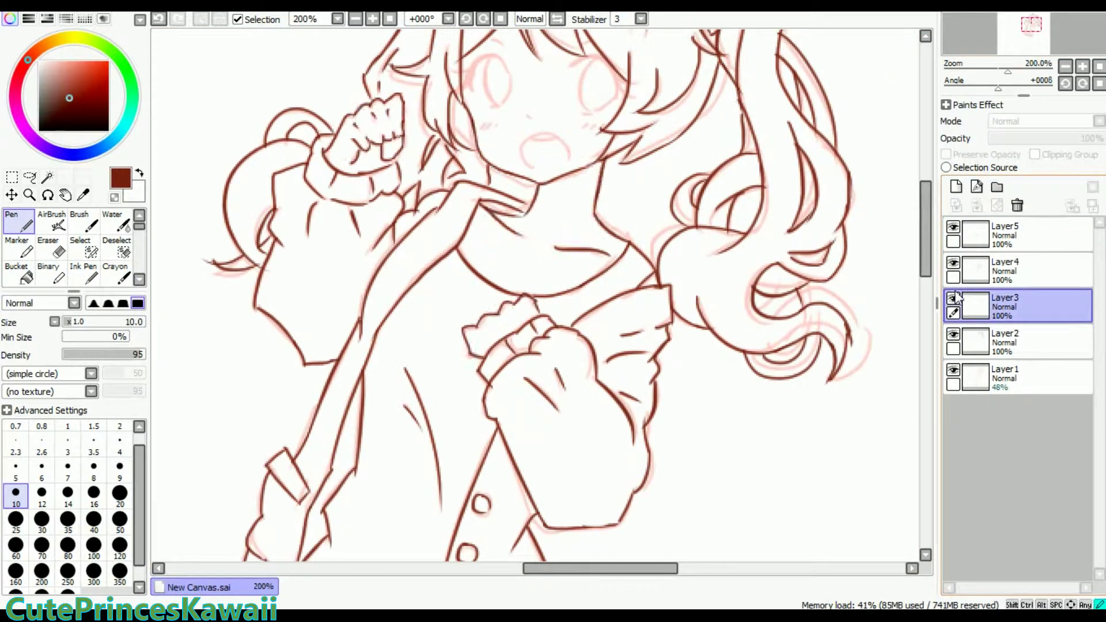
{"action": "scroll", "coordinate": [454, 93], "scroll_direction": "down", "scroll_amount": 3}
{"action": "mouse_move", "coordinate": [458, 82]}
{"action": "left_mouse_down"}
{"action": "mouse_move", "coordinate": [376, 223]}
{"action": "mouse_move", "coordinate": [363, 288]}
{"action": "left_mouse_up"}
{"action": "key", "text": "ctrl+z"}
{"action": "left_click_drag", "start_coordinate": [396, 190], "coordinate": [388, 240]}
{"action": "key", "text": "ctrl+z"}
{"action": "mouse_move", "coordinate": [396, 190]}
{"action": "left_mouse_down"}
{"action": "mouse_move", "coordinate": [363, 285]}
{"action": "mouse_move", "coordinate": [400, 346]}
{"action": "mouse_move", "coordinate": [515, 464]}
{"action": "left_mouse_up"}
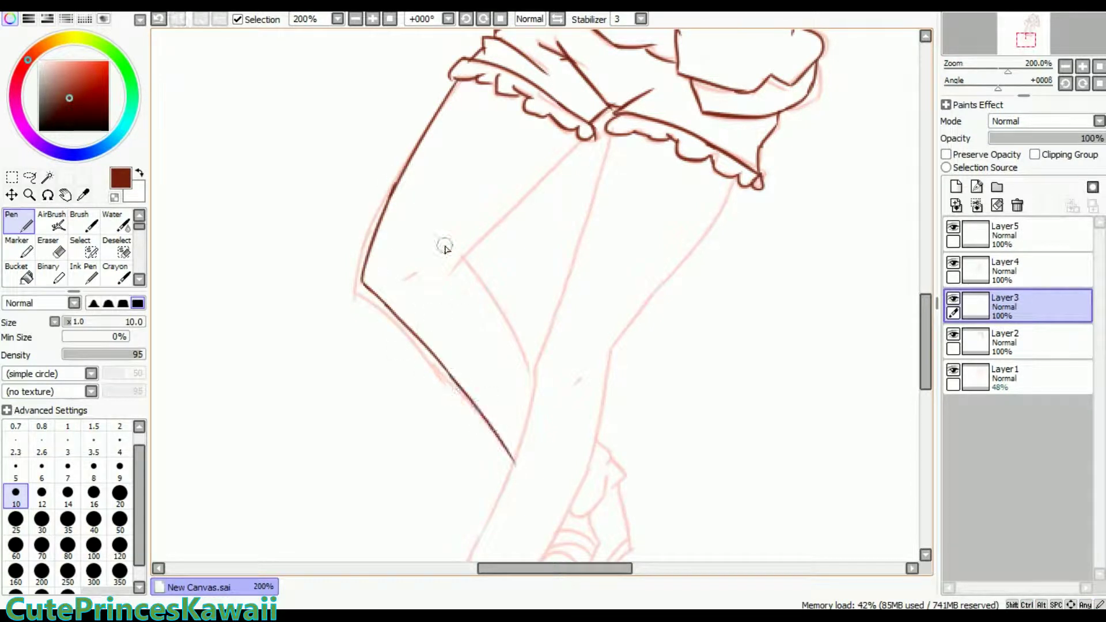
{"action": "key", "text": "ctrl+z"}
{"action": "mouse_move", "coordinate": [582, 136]}
{"action": "left_mouse_down"}
{"action": "mouse_move", "coordinate": [455, 271]}
{"action": "mouse_move", "coordinate": [528, 205]}
{"action": "mouse_move", "coordinate": [455, 271]}
{"action": "mouse_move", "coordinate": [410, 288]}
{"action": "mouse_move", "coordinate": [531, 402]}
{"action": "left_mouse_up"}
{"action": "key", "text": "ctrl+z"}
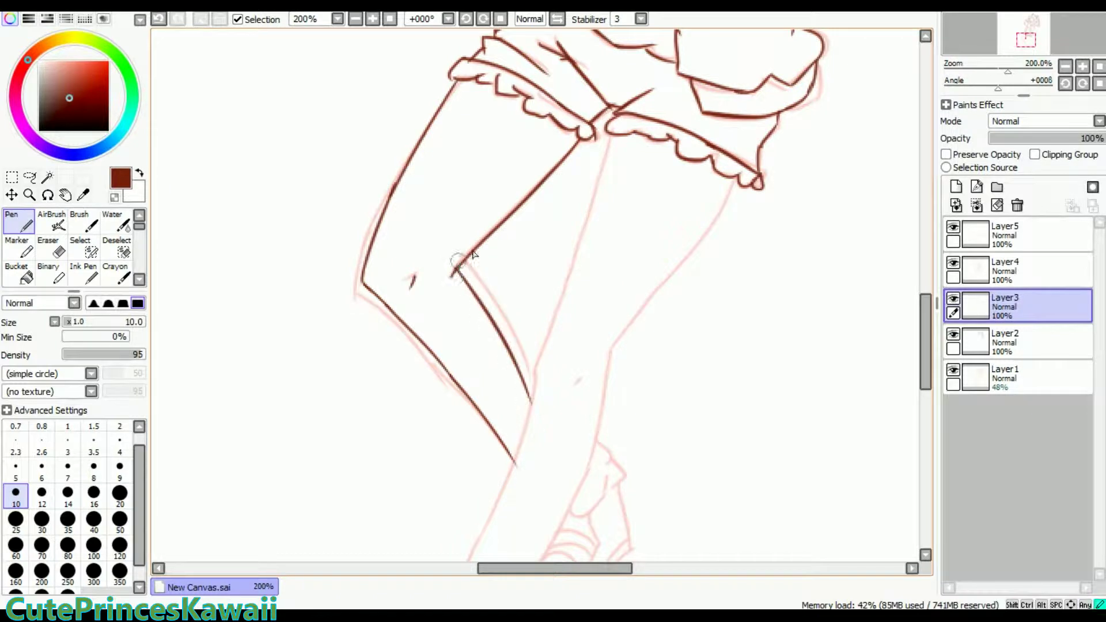
Ink both contours of the straight front leg from the shorts' frill down to the ankle.
{"action": "left_click_drag", "start_coordinate": [896, 53], "coordinate": [832, 87]}
{"action": "left_click_drag", "start_coordinate": [542, 171], "coordinate": [469, 406]}
{"action": "mouse_move", "coordinate": [683, 213]}
{"action": "left_mouse_down"}
{"action": "mouse_move", "coordinate": [550, 377]}
{"action": "mouse_move", "coordinate": [677, 158]}
{"action": "left_mouse_up"}
{"action": "key", "text": "ctrl+z"}
{"action": "mouse_move", "coordinate": [602, 176]}
{"action": "left_mouse_down"}
{"action": "mouse_move", "coordinate": [583, 236]}
{"action": "mouse_move", "coordinate": [594, 231]}
{"action": "mouse_move", "coordinate": [593, 265]}
{"action": "mouse_move", "coordinate": [501, 435]}
{"action": "left_mouse_up"}
{"action": "key", "text": "ctrl+z"}
{"action": "key", "text": "ctrl+z"}
{"action": "key", "text": "ctrl+z"}
{"action": "mouse_move", "coordinate": [675, 158]}
{"action": "left_mouse_down"}
{"action": "mouse_move", "coordinate": [637, 305]}
{"action": "mouse_move", "coordinate": [663, 260]}
{"action": "mouse_move", "coordinate": [647, 299]}
{"action": "mouse_move", "coordinate": [528, 481]}
{"action": "left_mouse_up"}
{"action": "key", "text": "ctrl+z"}
{"action": "key", "text": "ctrl+z"}
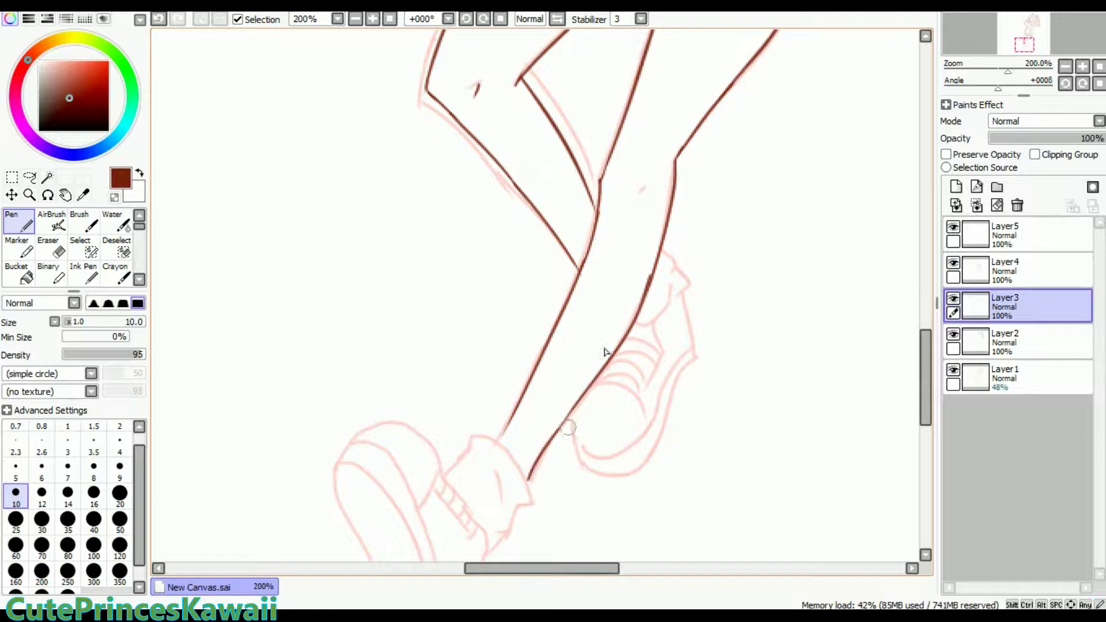
Clean up the bent knee's mark with the Eraser and ink a small mark on the front knee.
{"action": "key", "text": "e"}
{"action": "key", "text": "n"}
{"action": "key", "text": "e"}
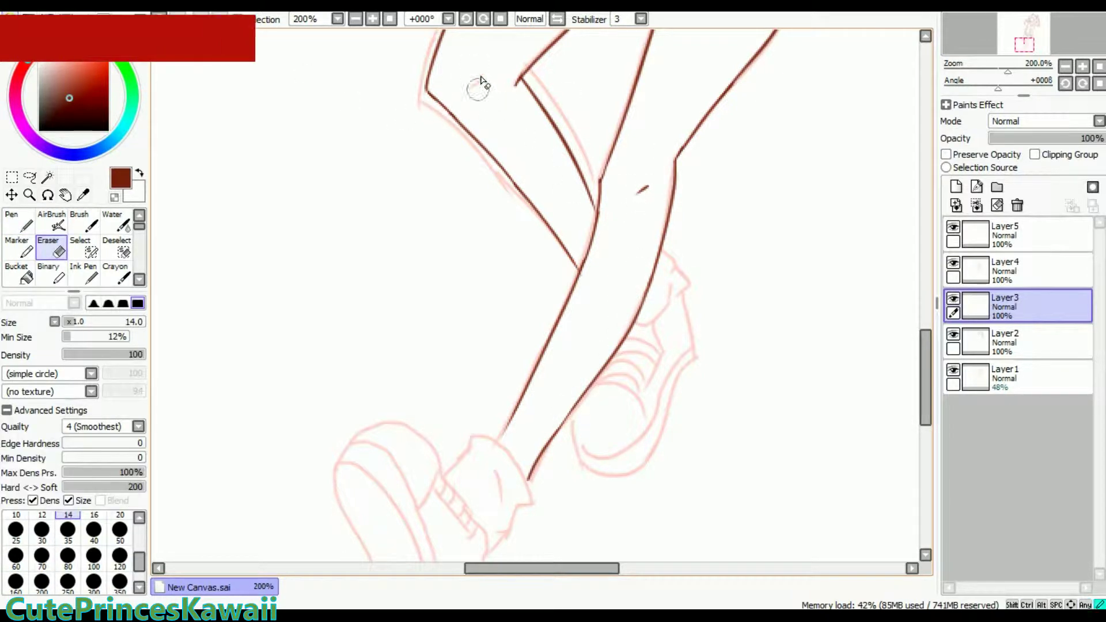
{"action": "left_click_drag", "start_coordinate": [590, 272], "coordinate": [622, 143]}
Add a new layer above Layer5 and ink the wrinkled sock cuffs at both ankles.
{"action": "left_click", "coordinate": [956, 187]}
{"action": "key", "text": "n"}
{"action": "mouse_move", "coordinate": [475, 346]}
{"action": "left_mouse_down"}
{"action": "mouse_move", "coordinate": [526, 324]}
{"action": "mouse_move", "coordinate": [563, 369]}
{"action": "left_mouse_up"}
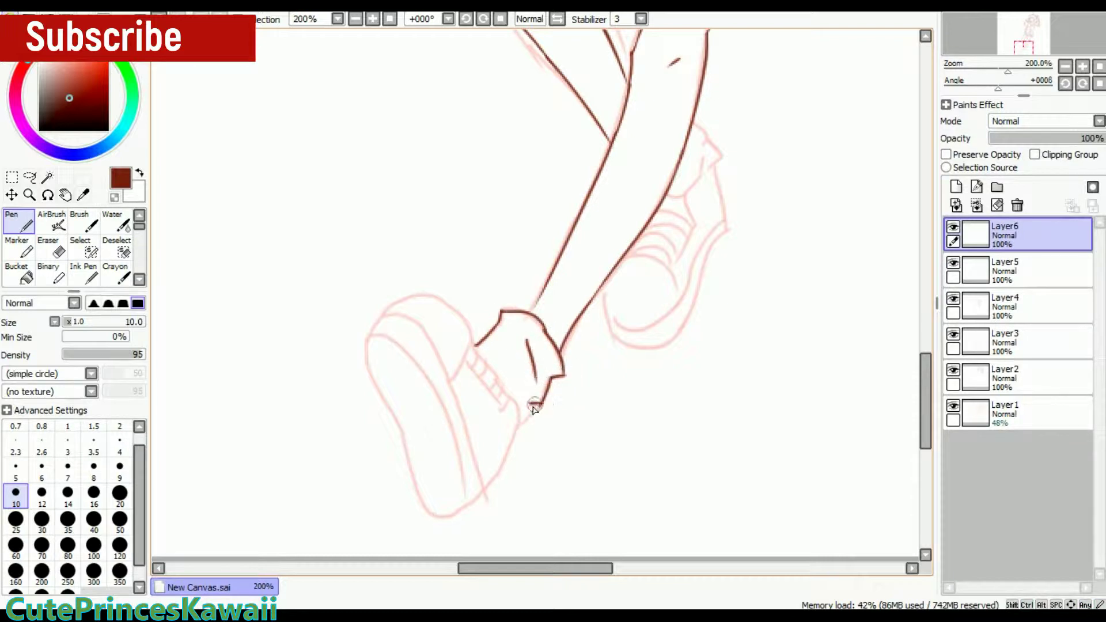
{"action": "left_click_drag", "start_coordinate": [694, 123], "coordinate": [669, 200]}
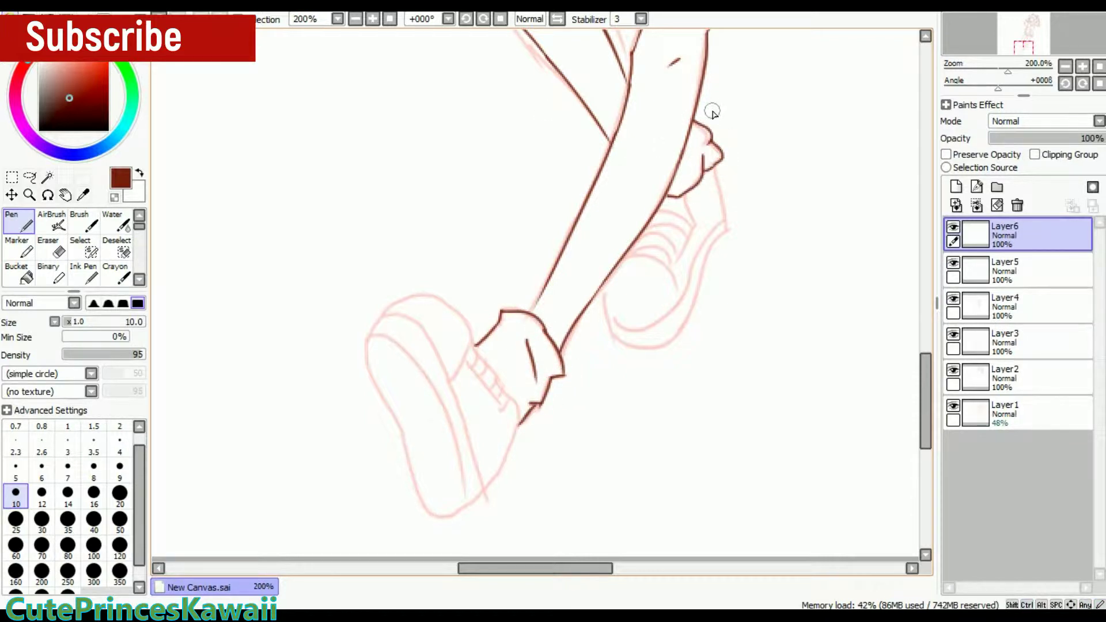
Ink the front shoe's outer outline from the toe around the sole to the heel.
{"action": "mouse_move", "coordinate": [366, 346]}
{"action": "left_mouse_down"}
{"action": "mouse_move", "coordinate": [402, 296]}
{"action": "mouse_move", "coordinate": [476, 344]}
{"action": "left_mouse_up"}
{"action": "mouse_move", "coordinate": [367, 345]}
{"action": "left_mouse_down"}
{"action": "mouse_move", "coordinate": [406, 453]}
{"action": "mouse_move", "coordinate": [477, 494]}
{"action": "mouse_move", "coordinate": [509, 440]}
{"action": "left_mouse_up"}
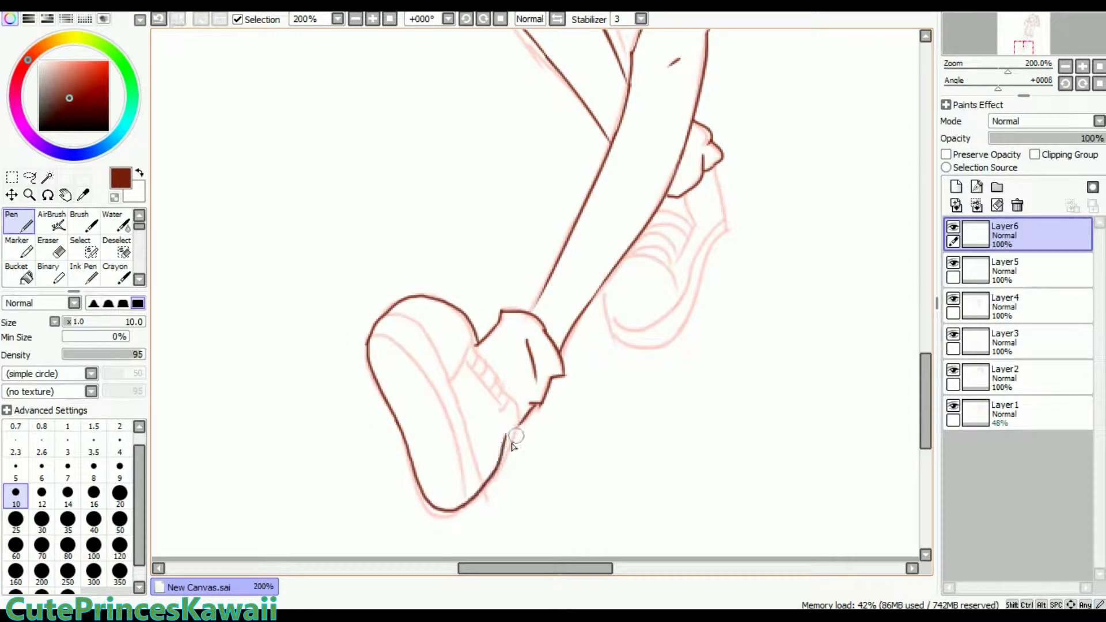
{"action": "key", "text": "e"}
{"action": "key", "text": "n"}
Ink the front shoe's upper edge, the double sole lines and the toe cap seam.
{"action": "left_click_drag", "start_coordinate": [476, 346], "coordinate": [518, 427]}
{"action": "key", "text": "ctrl+z"}
{"action": "mouse_move", "coordinate": [438, 331]}
{"action": "left_mouse_down"}
{"action": "mouse_move", "coordinate": [370, 348]}
{"action": "mouse_move", "coordinate": [463, 507]}
{"action": "left_mouse_up"}
{"action": "key", "text": "ctrl+z"}
{"action": "mouse_move", "coordinate": [371, 340]}
{"action": "left_mouse_down"}
{"action": "mouse_move", "coordinate": [444, 382]}
{"action": "mouse_move", "coordinate": [409, 323]}
{"action": "mouse_move", "coordinate": [465, 447]}
{"action": "left_mouse_up"}
{"action": "key", "text": "ctrl+z"}
{"action": "left_click_drag", "start_coordinate": [477, 341], "coordinate": [471, 402]}
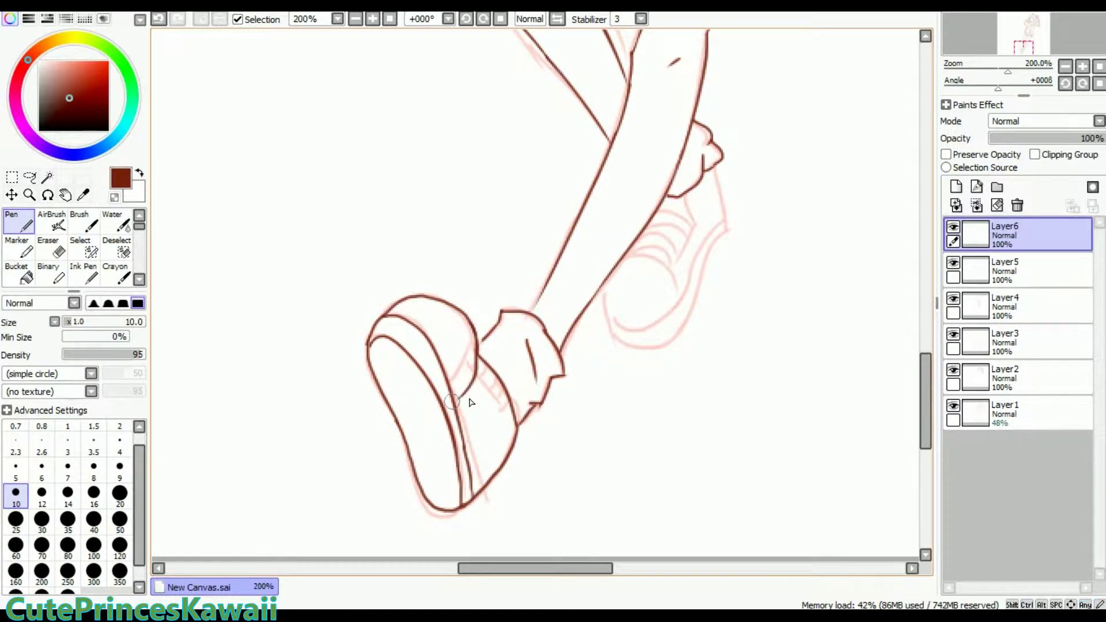
Ink the lacing strip and the short lace bands on the front shoe.
{"action": "left_click_drag", "start_coordinate": [480, 390], "coordinate": [503, 412]}
{"action": "left_click_drag", "start_coordinate": [503, 412], "coordinate": [519, 423]}
{"action": "key", "text": "ctrl+z"}
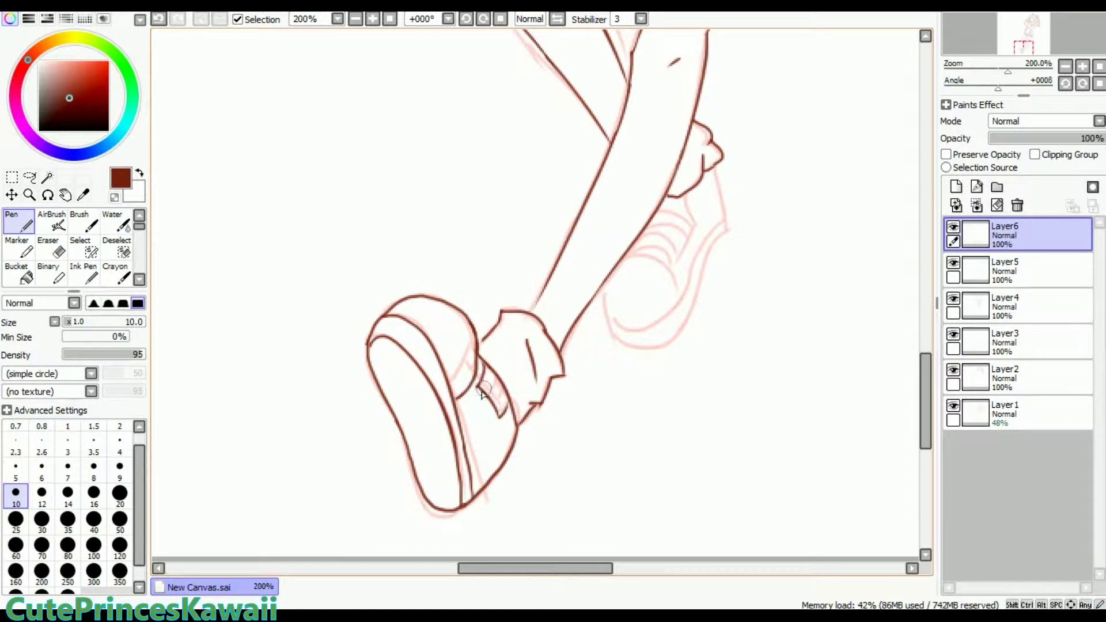
{"action": "key", "text": "e"}
{"action": "key", "text": "n"}
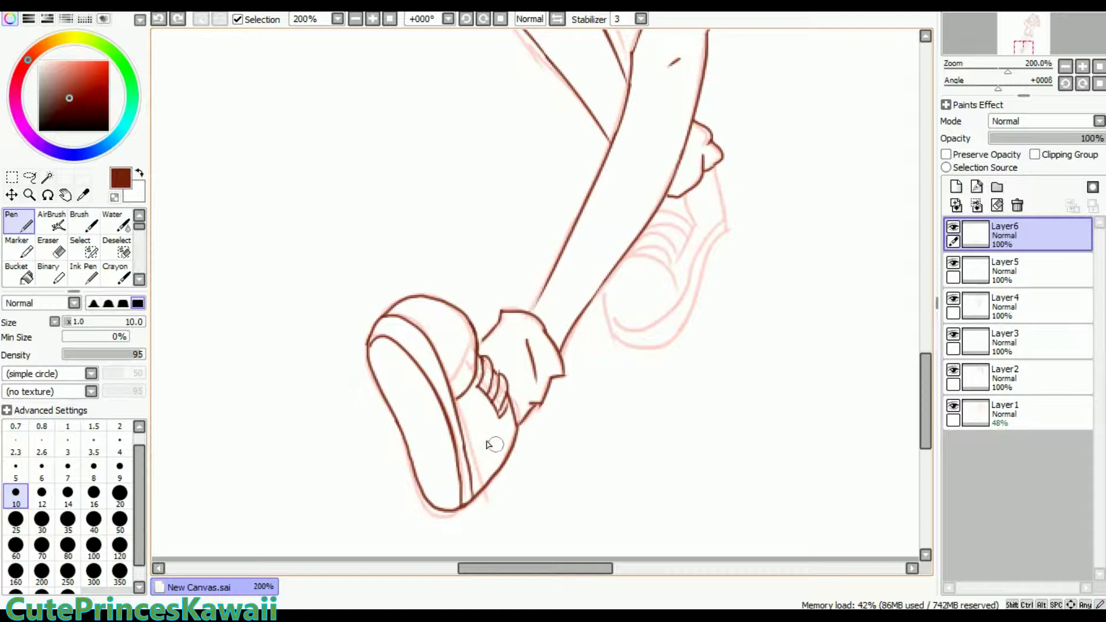
Draw a round badge on the front shoe's side, scale it down on Layer7 and paste a copy onto the rear shoe.
{"action": "key", "text": "ctrl+z"}
{"action": "mouse_move", "coordinate": [612, 441]}
{"action": "left_mouse_down"}
{"action": "mouse_move", "coordinate": [634, 450]}
{"action": "mouse_move", "coordinate": [570, 460]}
{"action": "mouse_move", "coordinate": [494, 450]}
{"action": "left_mouse_up"}
{"action": "key", "text": "ctrl+t"}
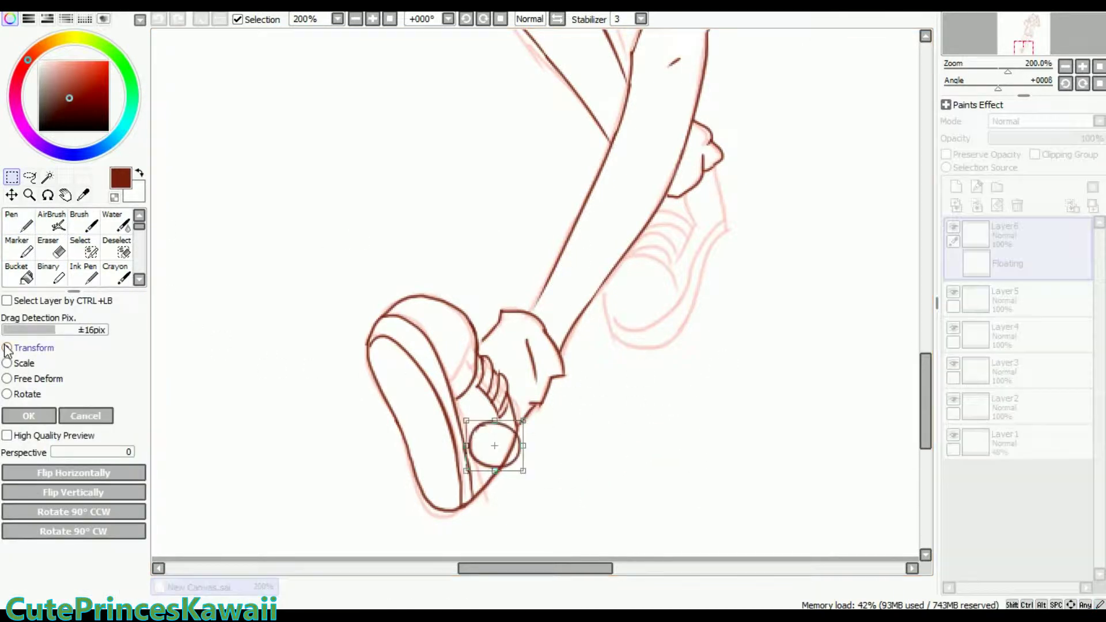
{"action": "key", "text": "Return"}
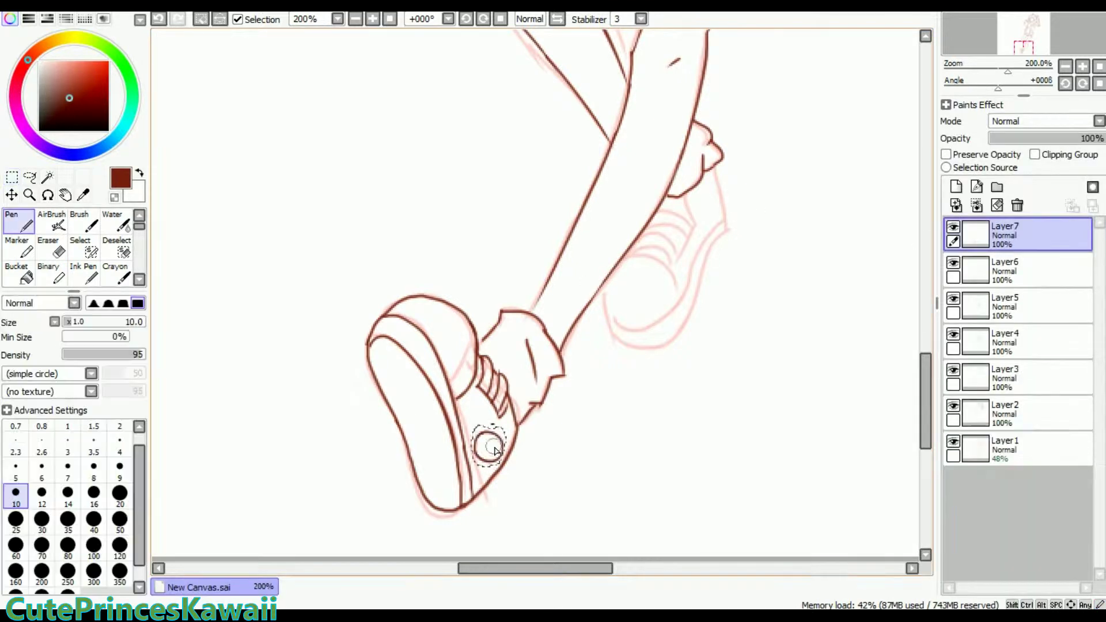
{"action": "key", "text": "ctrl+v"}
{"action": "key", "text": "Return"}
Ink the rear shoe's outline, sole edge, toe cap and laces on Layer6.
{"action": "left_click", "coordinate": [1015, 268]}
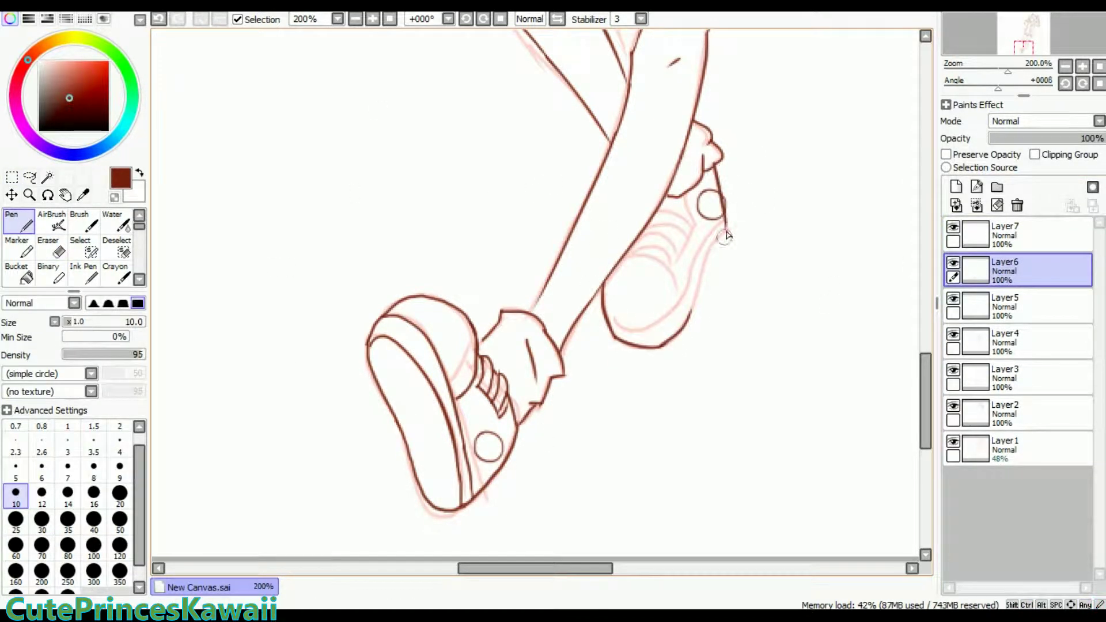
{"action": "left_click_drag", "start_coordinate": [722, 233], "coordinate": [683, 325]}
{"action": "left_click_drag", "start_coordinate": [717, 236], "coordinate": [680, 300]}
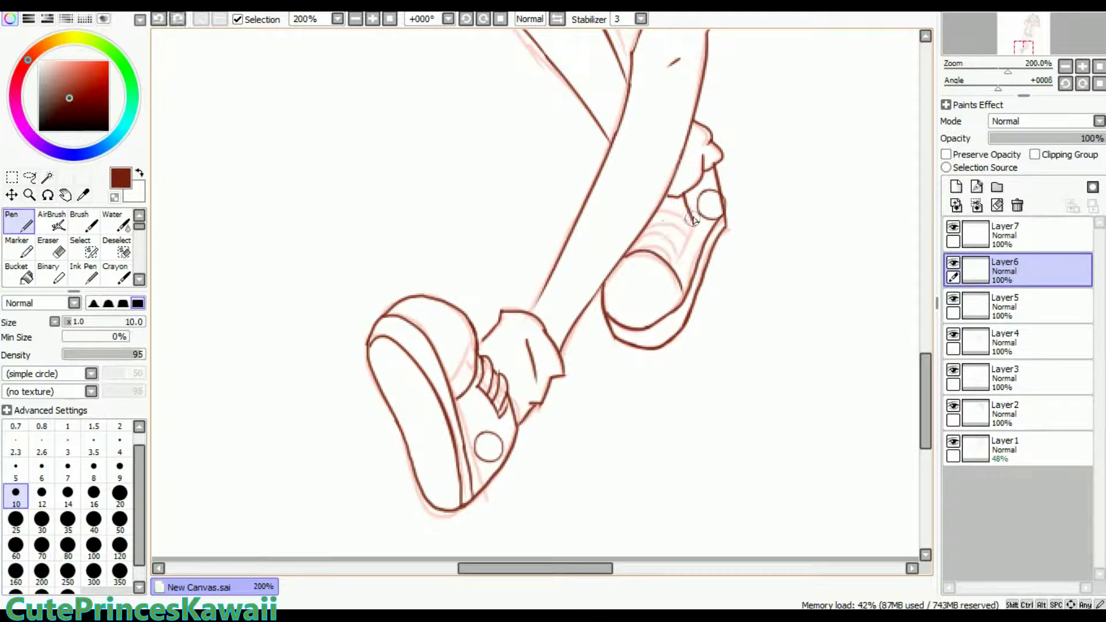
{"action": "mouse_move", "coordinate": [643, 245]}
{"action": "left_mouse_down"}
{"action": "mouse_move", "coordinate": [683, 228]}
{"action": "mouse_move", "coordinate": [686, 242]}
{"action": "left_mouse_up"}
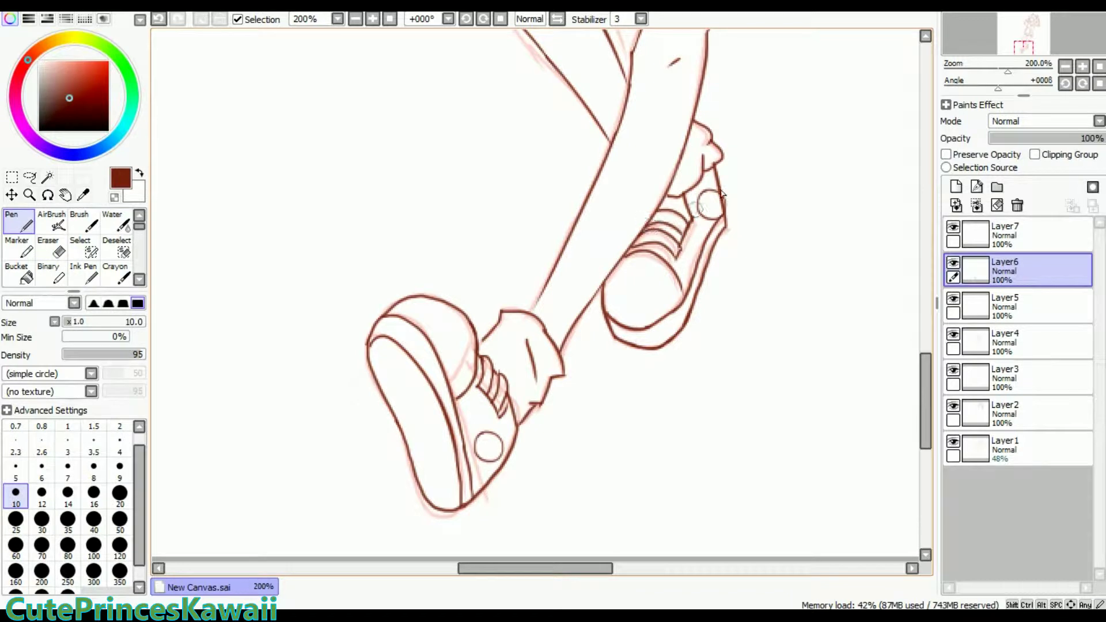
Scale down and reposition the rear shoe's round badge, and nudge the front shoe's badge into place.
{"action": "key", "text": "ctrl+t"}
{"action": "key", "text": "Return"}
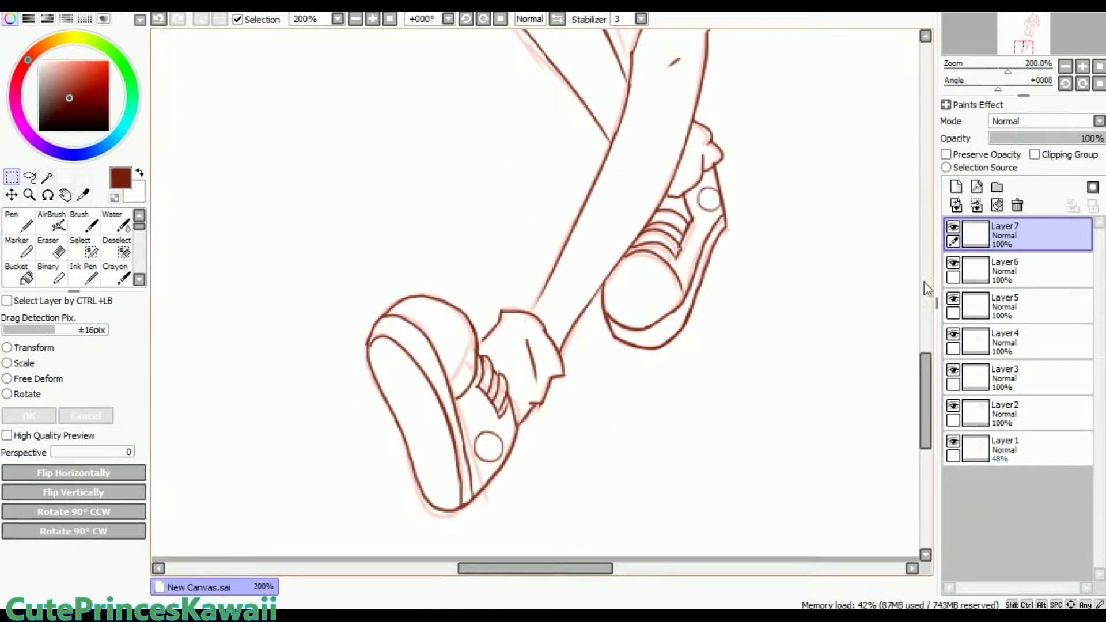
{"action": "key", "text": "l"}
{"action": "key", "text": "ctrl+t"}
{"action": "left_click_drag", "start_coordinate": [493, 445], "coordinate": [495, 446]}
{"action": "key", "text": "Return"}
{"action": "left_click", "coordinate": [1018, 305]}
{"action": "left_click", "coordinate": [1017, 377]}
{"action": "key", "text": "n"}
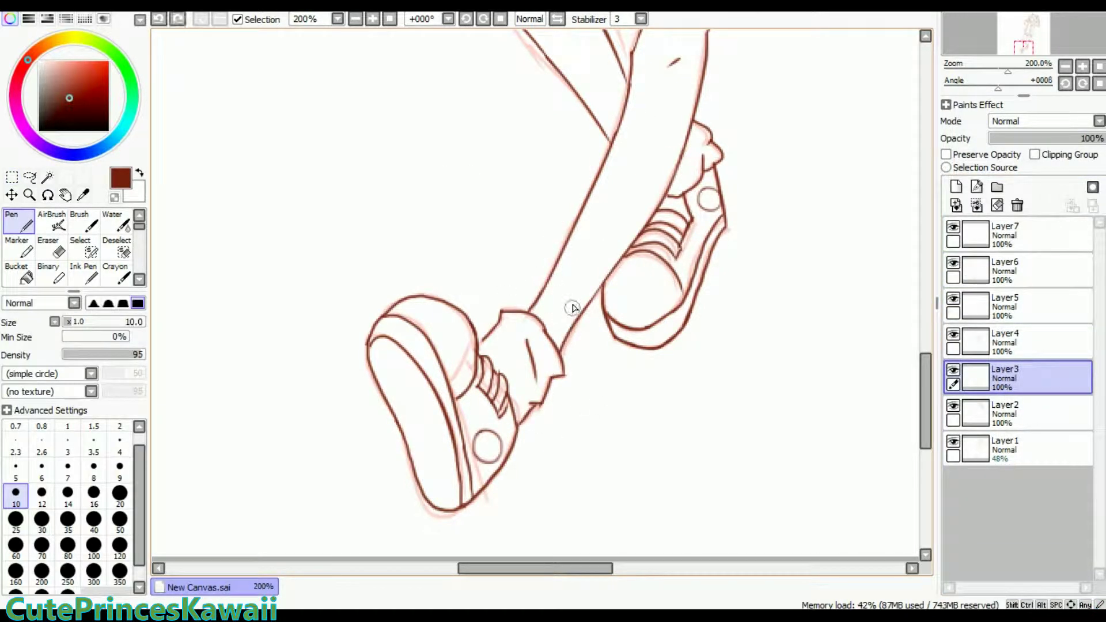
{"action": "key", "text": "ctrl+z"}
{"action": "left_click", "coordinate": [1025, 45]}
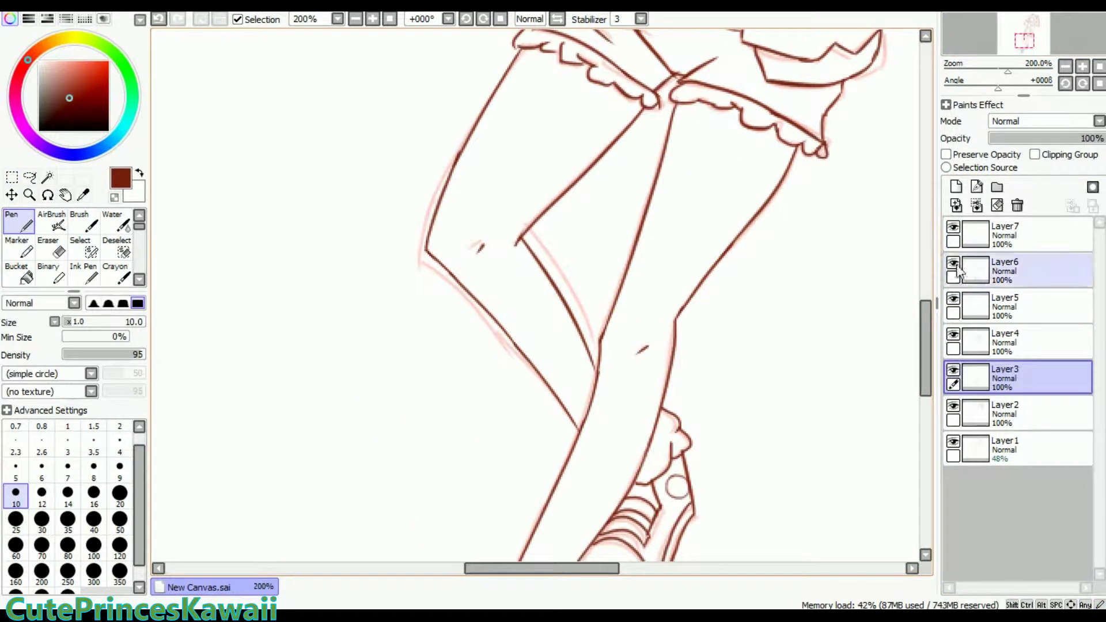
{"action": "key", "text": "ctrl+minus"}
{"action": "key", "text": "ctrl+minus"}
{"action": "key", "text": "ctrl+minus"}
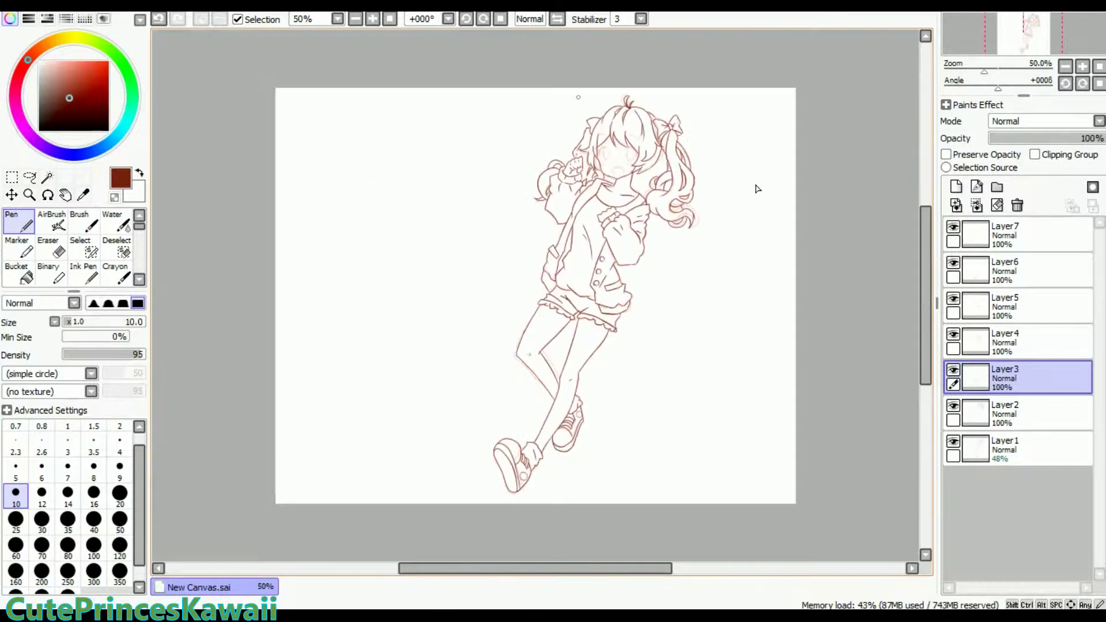
Ink the upper lash line and iris outline of the girl's left eye on Layer7.
{"action": "left_click", "coordinate": [1018, 234]}
{"action": "key", "text": "ctrl+plus"}
{"action": "key", "text": "ctrl+plus"}
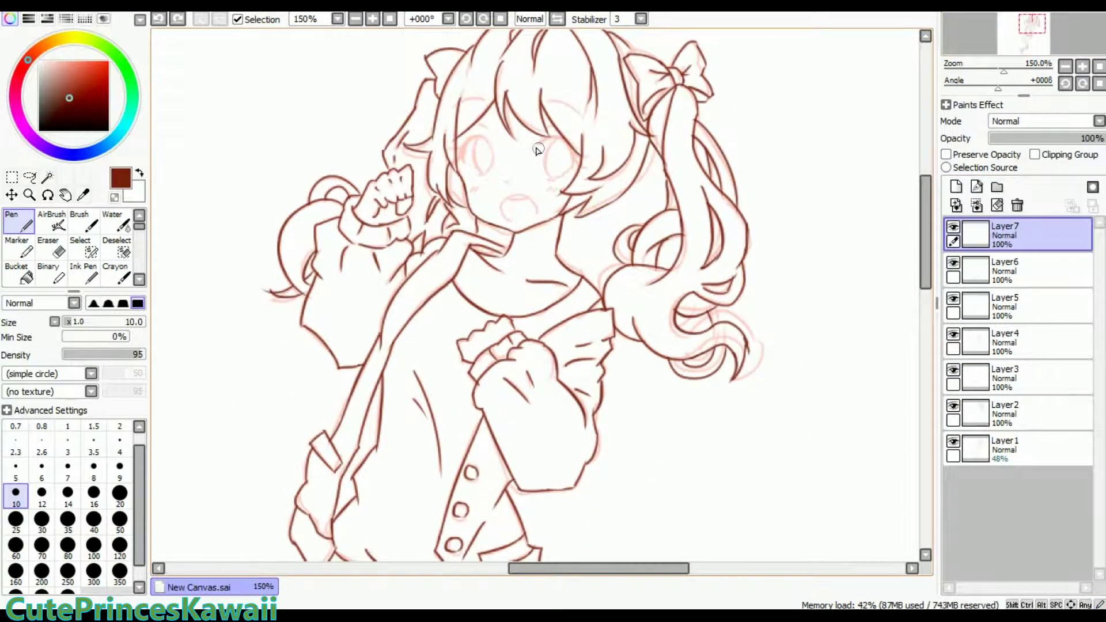
{"action": "key", "text": "ctrl+plus"}
{"action": "key", "text": "ctrl+plus"}
{"action": "key", "text": "ctrl+z"}
{"action": "left_click_drag", "start_coordinate": [617, 123], "coordinate": [533, 90]}
{"action": "key", "text": "ctrl+z"}
{"action": "mouse_move", "coordinate": [620, 112]}
{"action": "left_mouse_down"}
{"action": "mouse_move", "coordinate": [542, 89]}
{"action": "mouse_move", "coordinate": [617, 133]}
{"action": "left_mouse_up"}
{"action": "key", "text": "ctrl+z"}
{"action": "mouse_move", "coordinate": [556, 81]}
{"action": "left_mouse_down"}
{"action": "mouse_move", "coordinate": [568, 138]}
{"action": "mouse_move", "coordinate": [619, 122]}
{"action": "left_mouse_up"}
{"action": "mouse_move", "coordinate": [568, 83]}
{"action": "left_mouse_down"}
{"action": "mouse_move", "coordinate": [678, 202]}
{"action": "mouse_move", "coordinate": [685, 187]}
{"action": "left_mouse_up"}
{"action": "key", "text": "ctrl+z"}
{"action": "key", "text": "ctrl+z"}
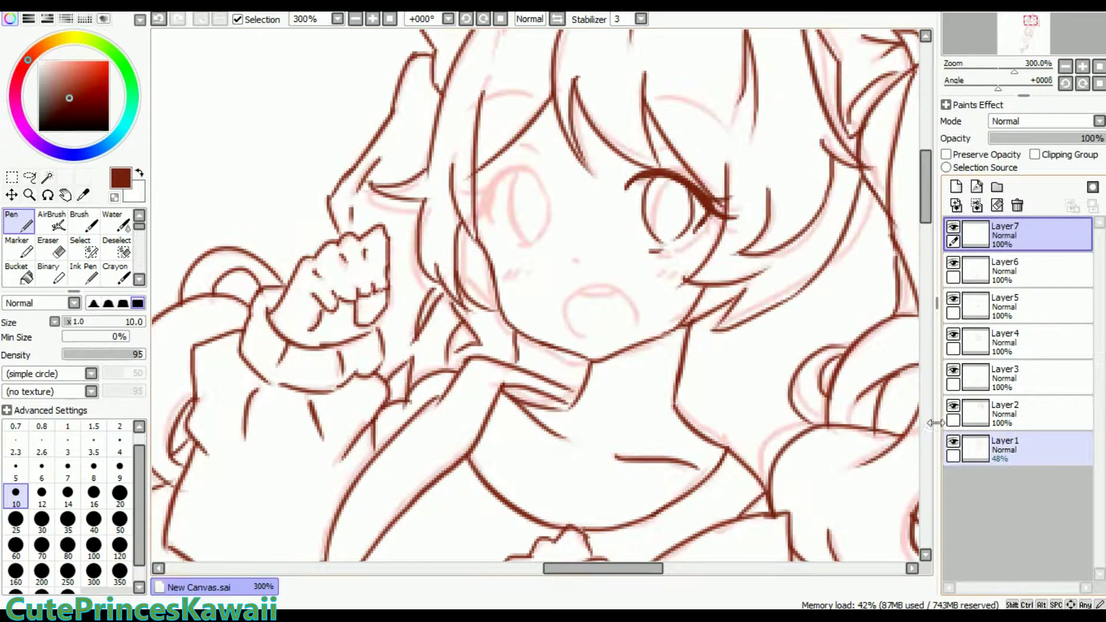
Redraw the left eye's iris and its lash line with a thicker outer corner, and ink the eyebrow above.
{"action": "key", "text": "ctrl+z"}
{"action": "mouse_move", "coordinate": [629, 190]}
{"action": "left_mouse_down"}
{"action": "mouse_move", "coordinate": [710, 216]}
{"action": "mouse_move", "coordinate": [712, 230]}
{"action": "left_mouse_up"}
{"action": "key", "text": "ctrl+z"}
{"action": "mouse_move", "coordinate": [663, 176]}
{"action": "left_mouse_down"}
{"action": "mouse_move", "coordinate": [657, 245]}
{"action": "mouse_move", "coordinate": [668, 252]}
{"action": "left_mouse_up"}
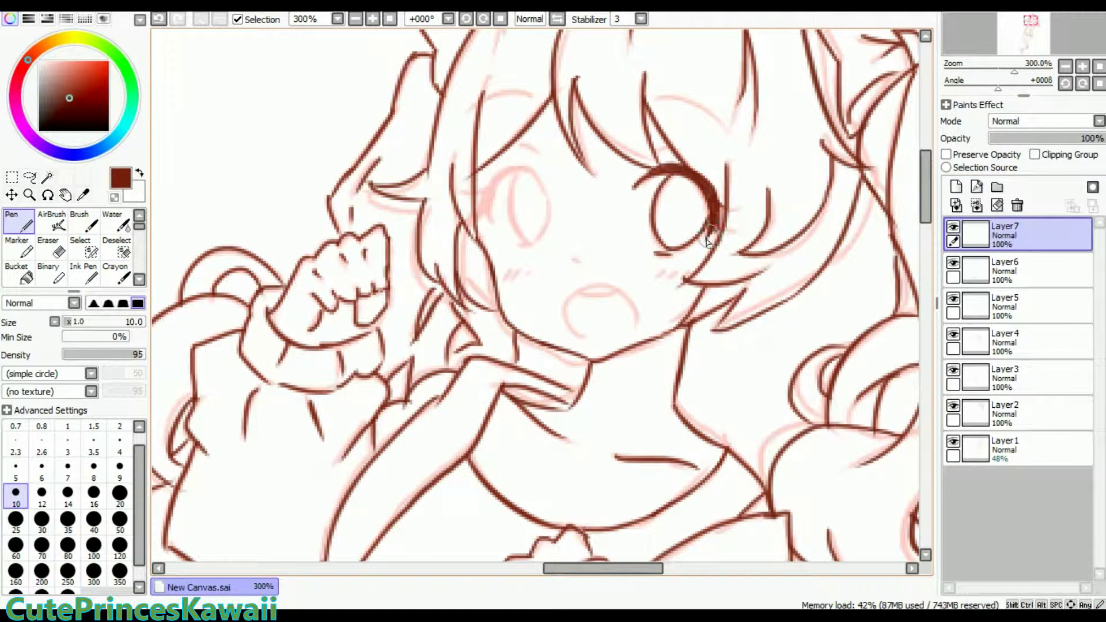
{"action": "key", "text": "ctrl+z"}
{"action": "left_click_drag", "start_coordinate": [659, 99], "coordinate": [739, 145]}
{"action": "key", "text": "ctrl+z"}
Ink the girl's right eye with its lashes, iris and eyebrow, plus the nose and blush marks.
{"action": "left_click_drag", "start_coordinate": [497, 172], "coordinate": [494, 216]}
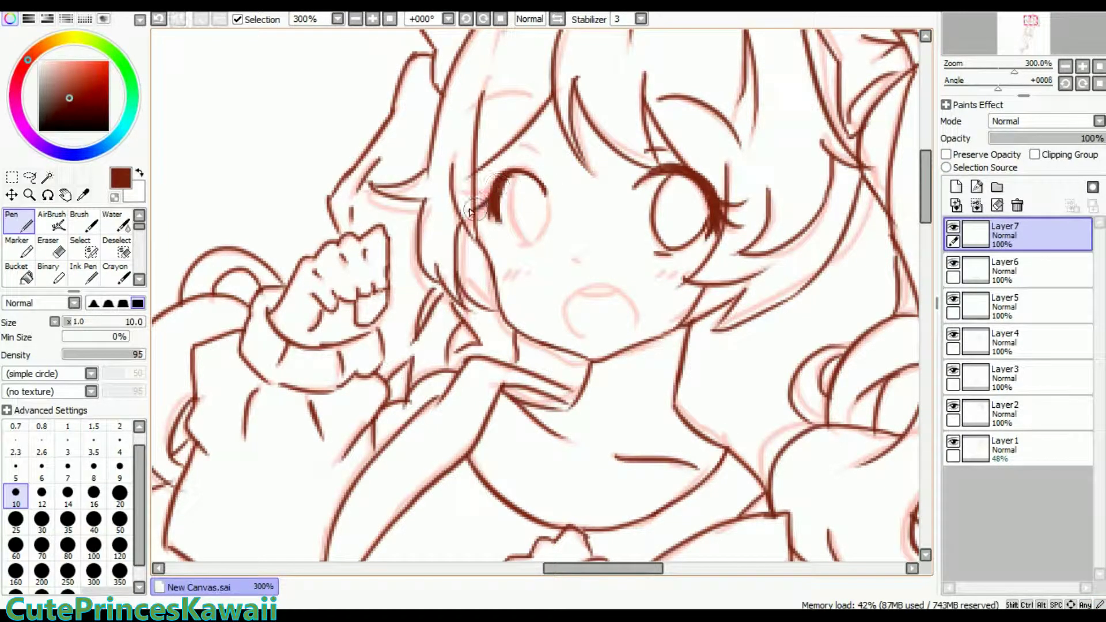
{"action": "left_click_drag", "start_coordinate": [467, 137], "coordinate": [525, 101]}
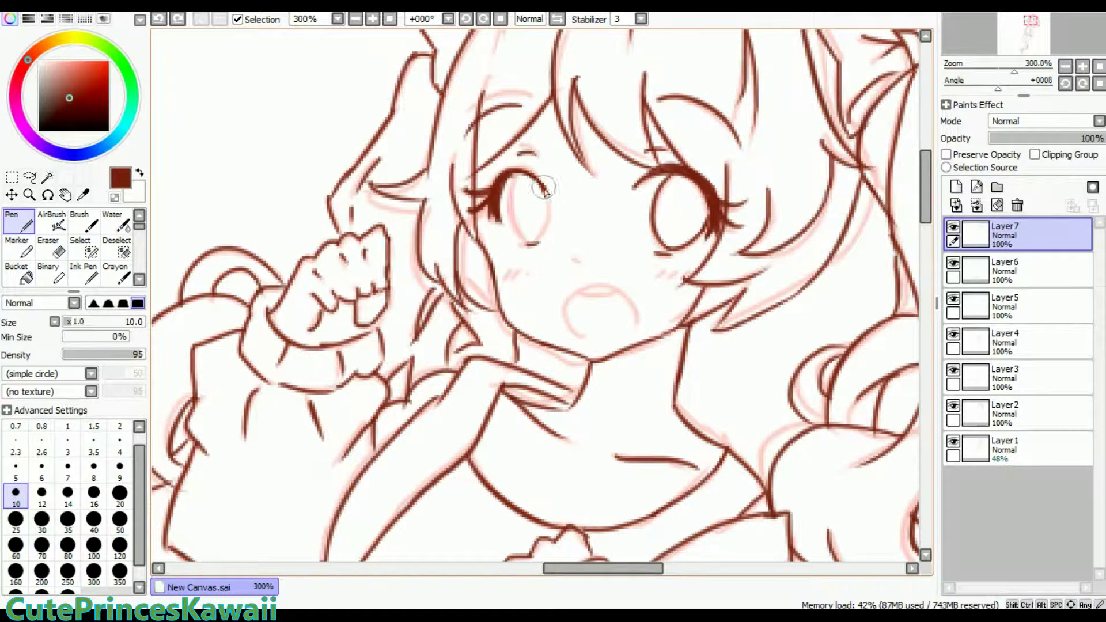
{"action": "left_click_drag", "start_coordinate": [545, 187], "coordinate": [551, 235]}
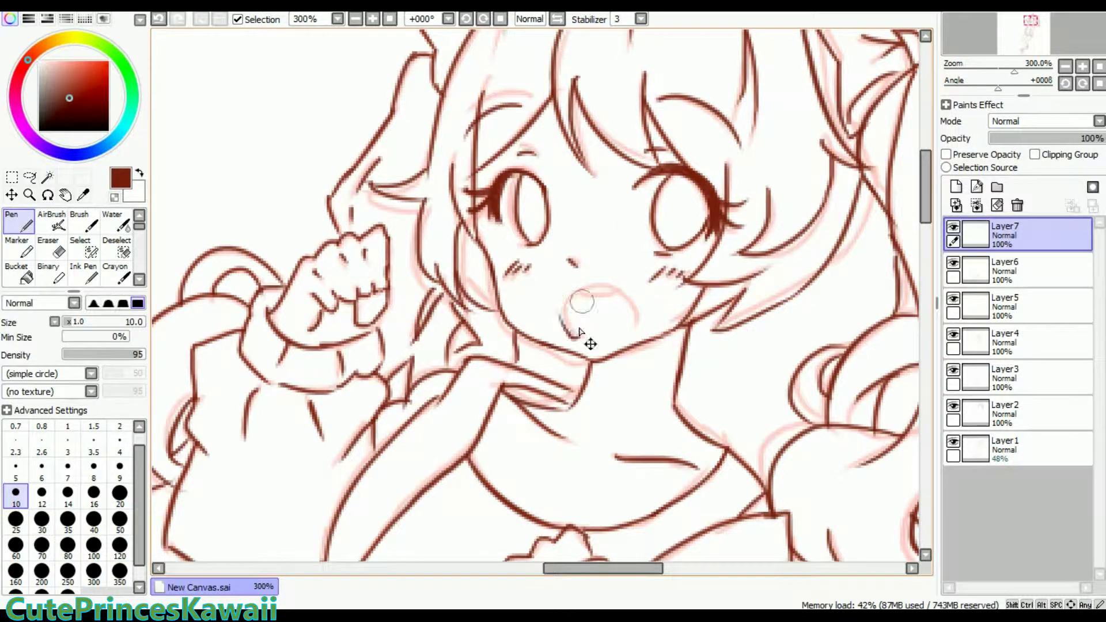
Ink the open mouth with its upper teeth line over the sketch.
{"action": "left_click_drag", "start_coordinate": [576, 295], "coordinate": [574, 334]}
{"action": "left_click_drag", "start_coordinate": [579, 291], "coordinate": [636, 326]}
{"action": "key", "text": "e"}
{"action": "key", "text": "n"}
Redraw the left eye's iris outline as a narrower oval.
{"action": "left_click_drag", "start_coordinate": [669, 173], "coordinate": [674, 248]}
{"action": "key", "text": "ctrl+z"}
{"action": "left_click_drag", "start_coordinate": [663, 179], "coordinate": [671, 253]}
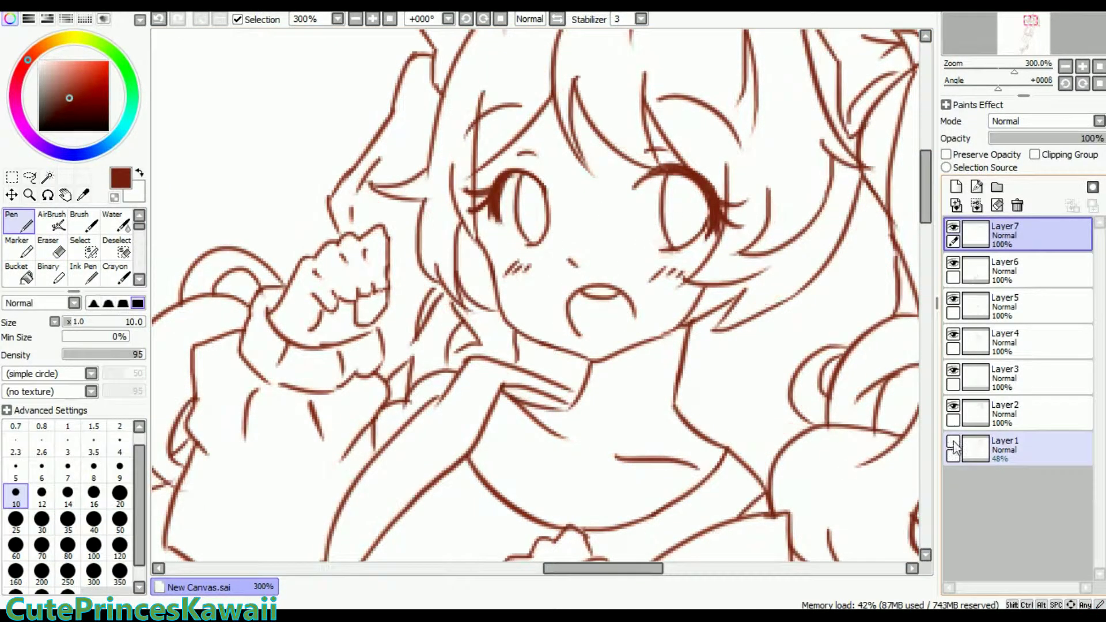
Merge all the line art layers into Layer2 and delete the pink sketch layer.
{"action": "scroll", "coordinate": [672, 254], "scroll_direction": "down", "scroll_amount": 5}
{"action": "left_click", "coordinate": [1015, 450]}
{"action": "left_click", "coordinate": [1017, 206]}
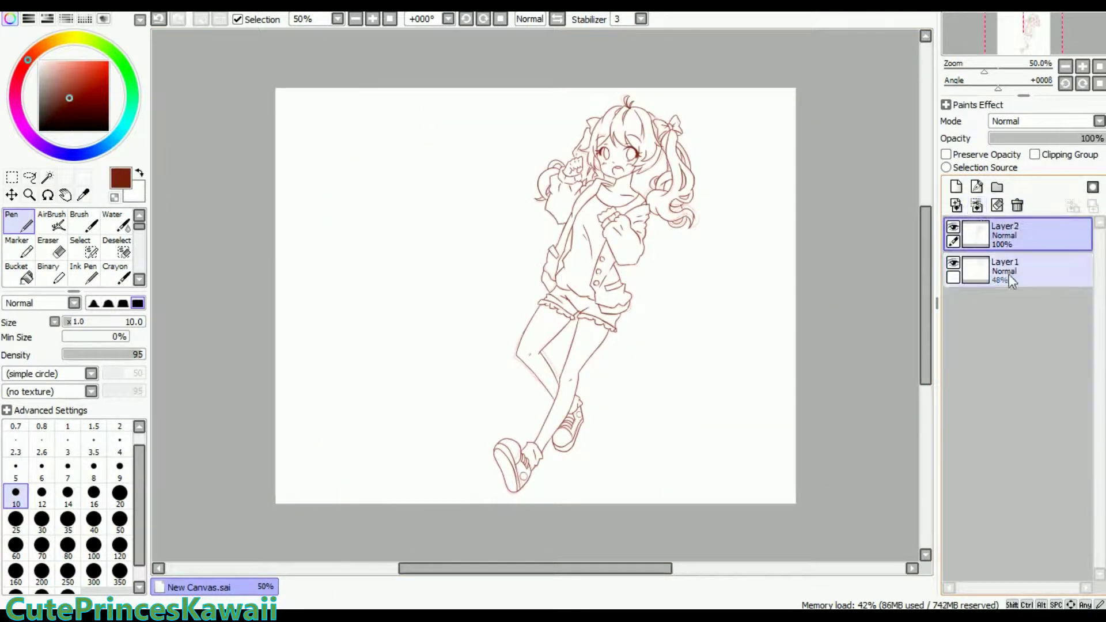
Create a folder named COLOR below the line art and add a new layer inside it.
{"action": "left_click", "coordinate": [997, 187]}
{"action": "left_click", "coordinate": [956, 187]}
Select the background outside the figure on Layer2 with the Magic Wand.
{"action": "key", "text": "w"}
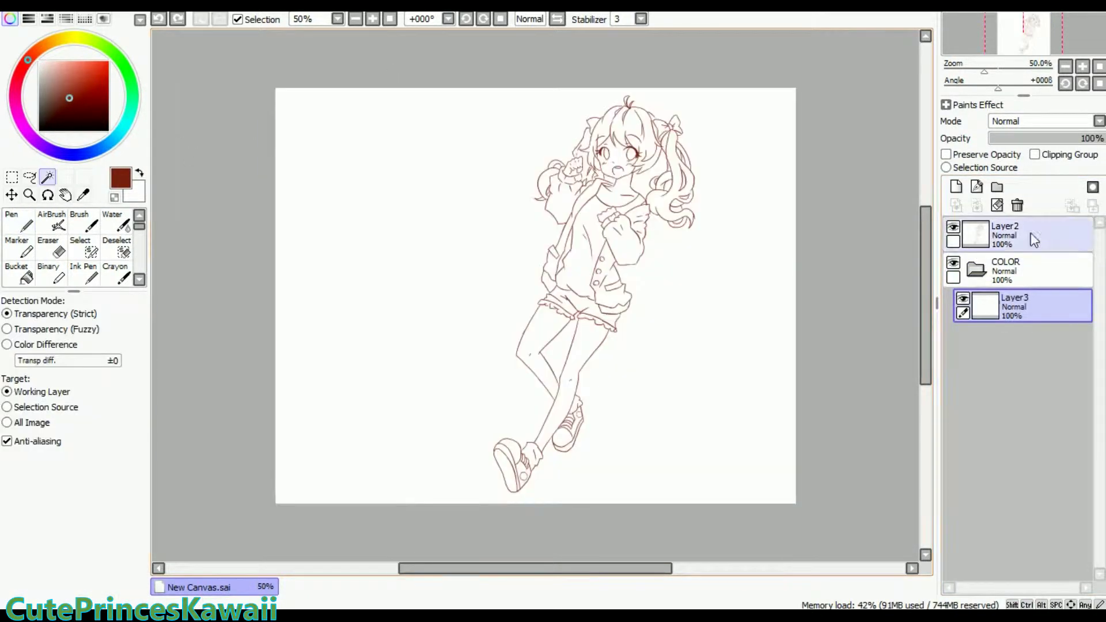
{"action": "left_click", "coordinate": [1014, 233]}
{"action": "left_click", "coordinate": [749, 230]}
{"action": "scroll", "coordinate": [1032, 46], "scroll_direction": "up", "scroll_amount": 3}
{"action": "left_click_drag", "start_coordinate": [1022, 44], "coordinate": [1031, 21]}
Add the enclosed background gaps between the hair curls and around the neck to the Magic Wand selection on Layer2.
{"action": "key", "text": "n"}
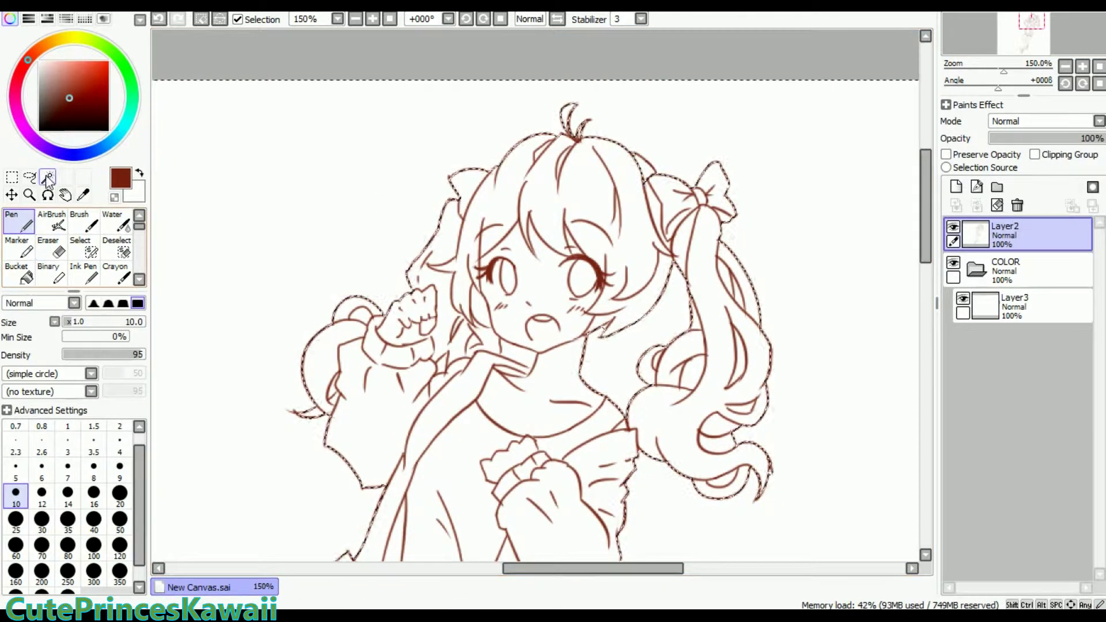
{"action": "key", "text": "d"}
{"action": "key", "text": "w"}
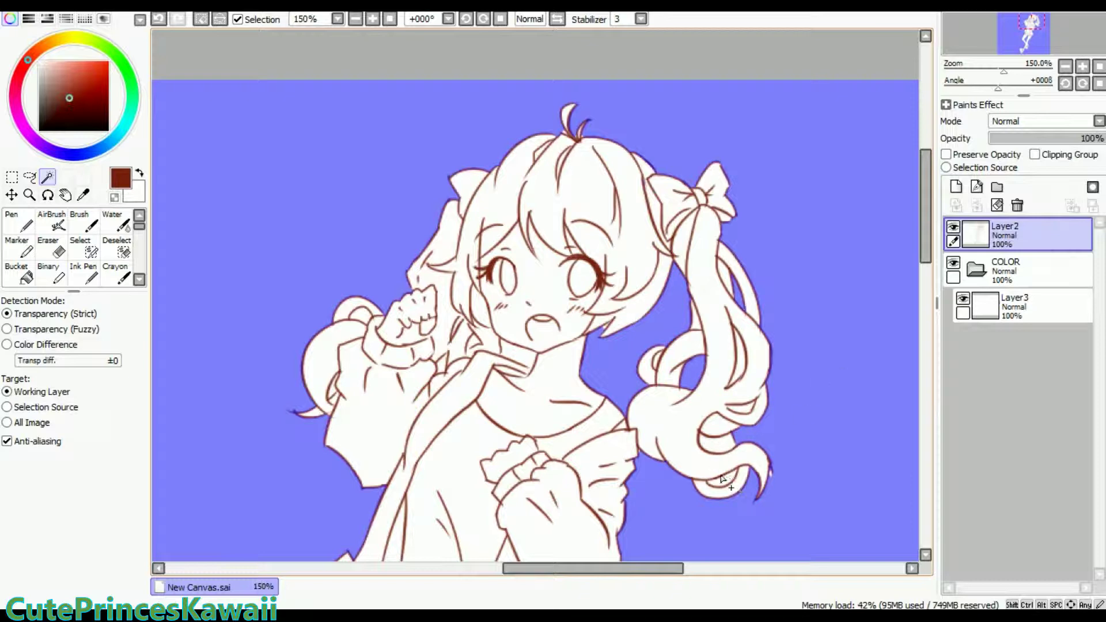
{"action": "key", "text": "n"}
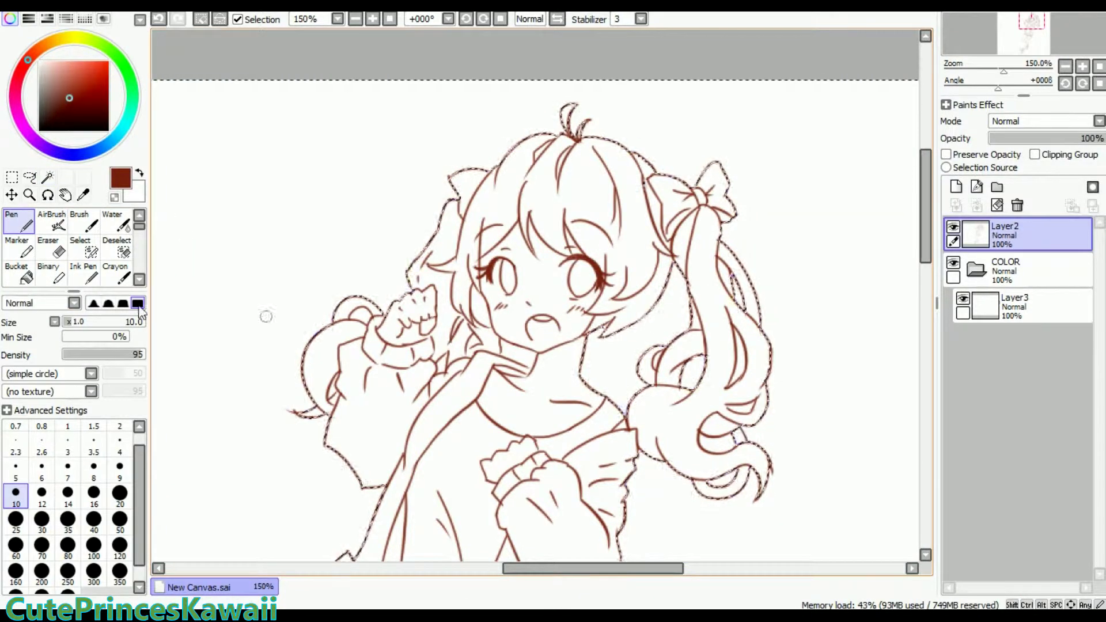
{"action": "key", "text": "d"}
{"action": "key", "text": "w"}
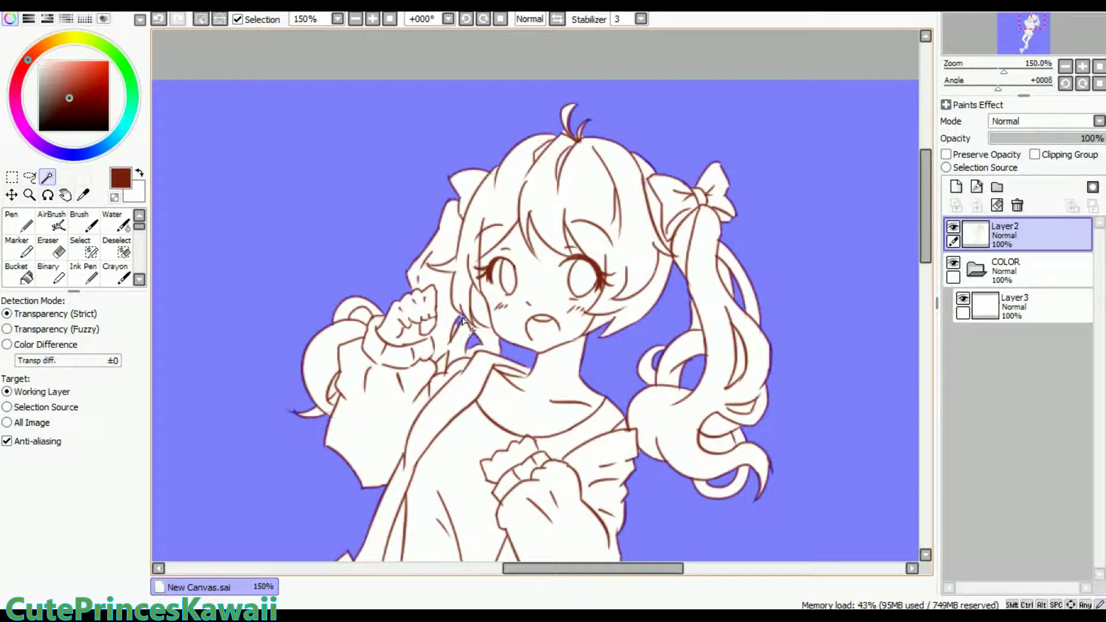
{"action": "key", "text": "n"}
{"action": "key", "text": "w"}
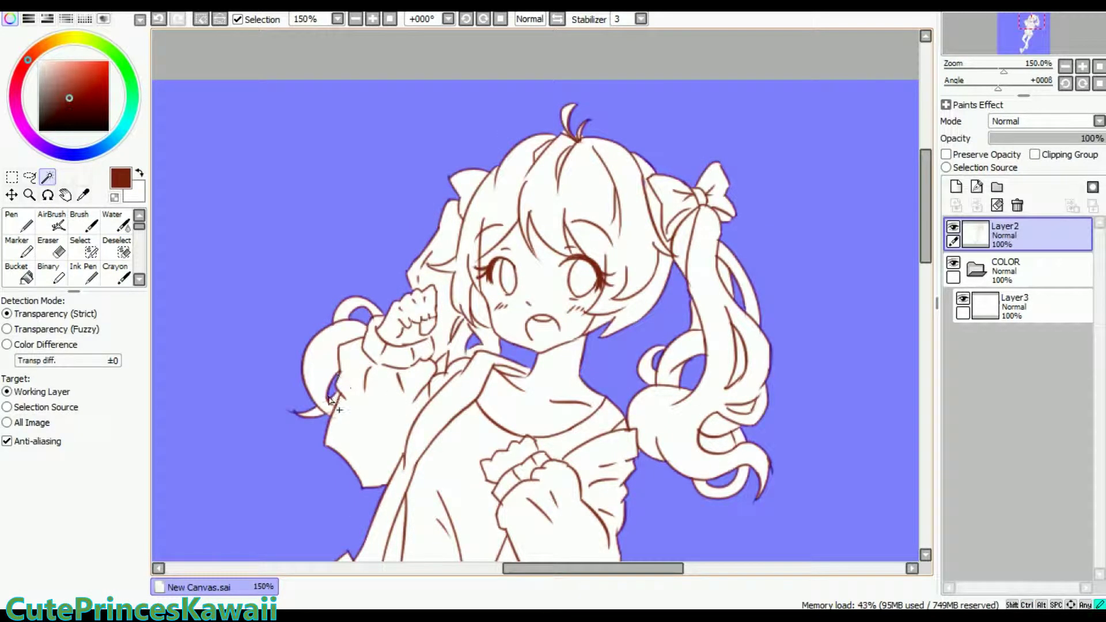
{"action": "scroll", "coordinate": [511, 111], "scroll_direction": "down", "scroll_amount": 3}
{"action": "key", "text": "n"}
Fill the figure area of the inverted selection on Layer3 with a light peach skin tone using the Bucket.
{"action": "left_click", "coordinate": [1014, 305]}
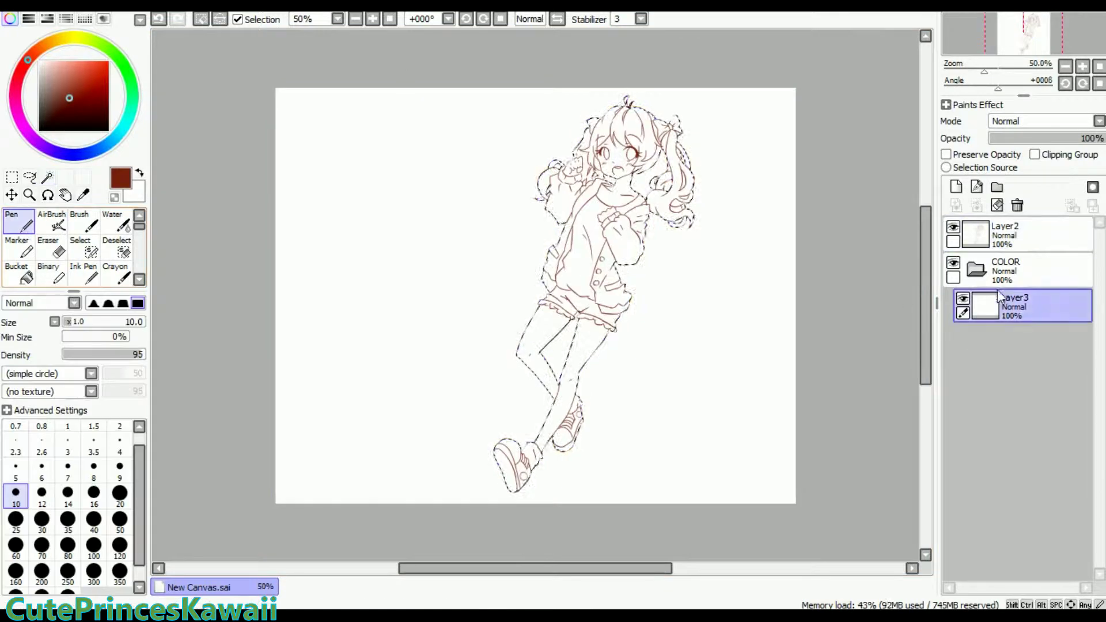
{"action": "left_click", "coordinate": [17, 274]}
{"action": "left_click", "coordinate": [593, 259]}
{"action": "left_click", "coordinate": [373, 19]}
{"action": "left_click", "coordinate": [356, 18]}
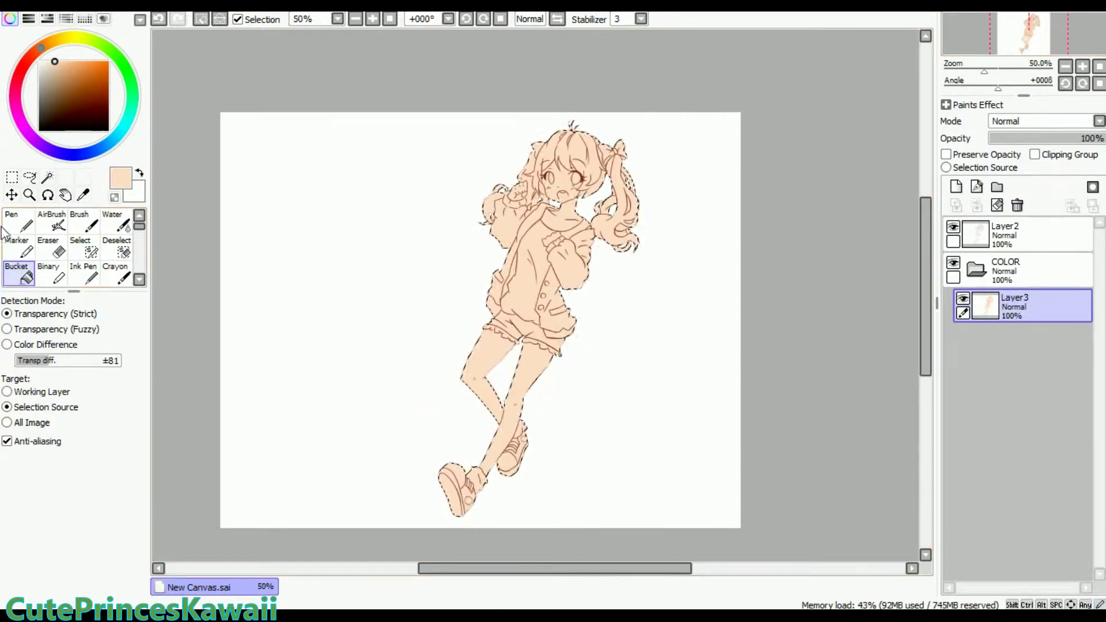
Paint darker peach shading on the face and neck on Layer3 with the Pen.
{"action": "key", "text": "n"}
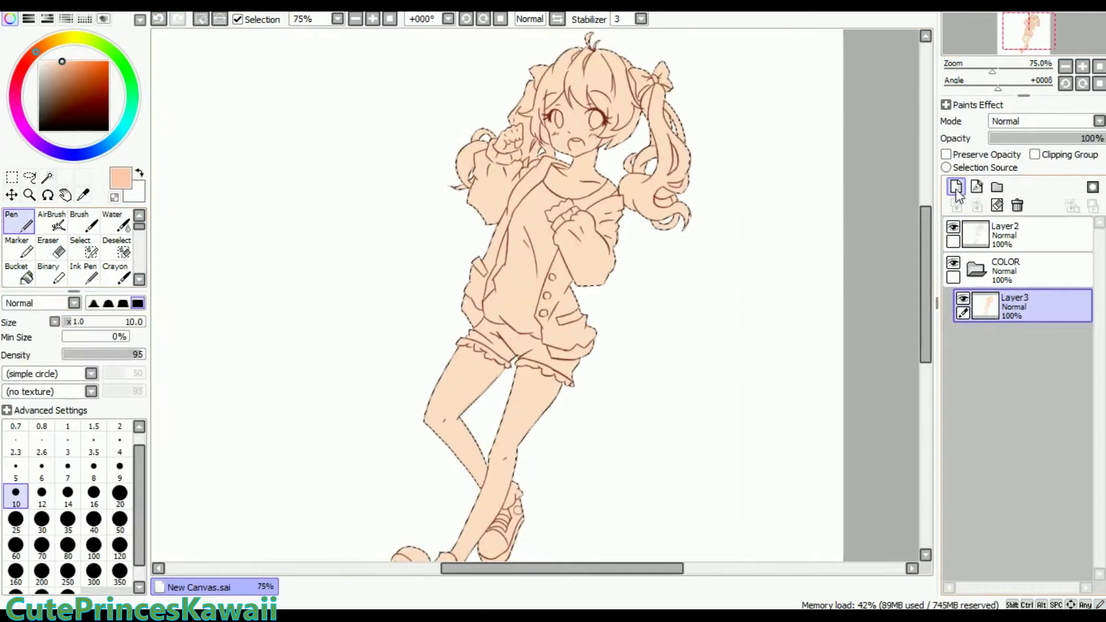
{"action": "scroll", "coordinate": [557, 123], "scroll_direction": "up", "scroll_amount": 2}
{"action": "left_click_drag", "start_coordinate": [545, 112], "coordinate": [553, 124]}
{"action": "mouse_move", "coordinate": [582, 161]}
{"action": "left_mouse_down"}
{"action": "mouse_move", "coordinate": [593, 173]}
{"action": "mouse_move", "coordinate": [553, 201]}
{"action": "mouse_move", "coordinate": [570, 198]}
{"action": "left_mouse_up"}
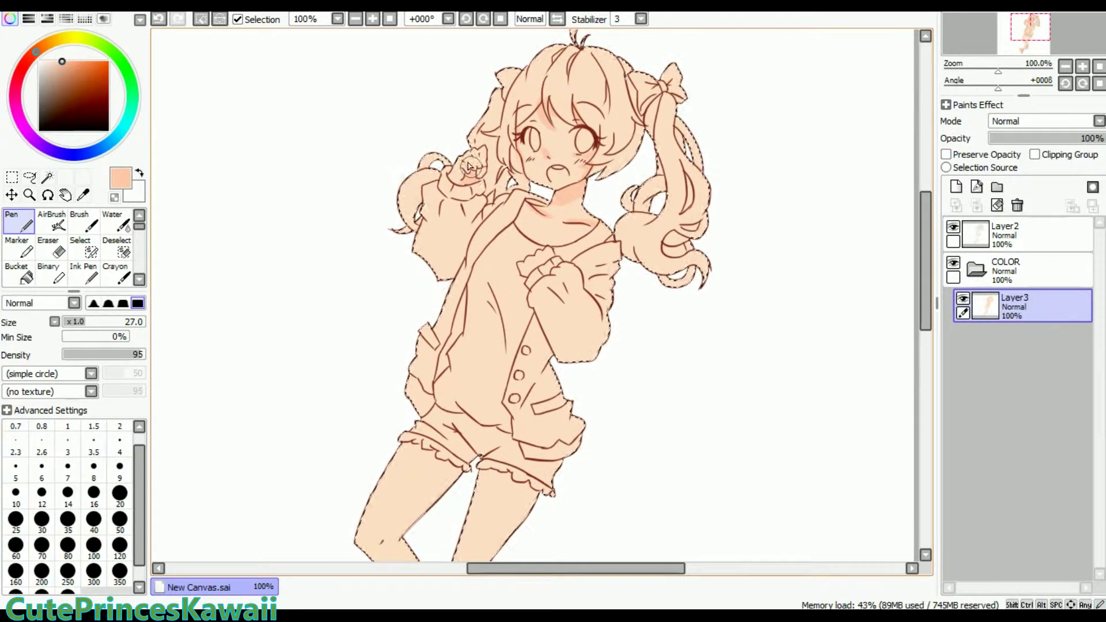
Paint darker peach shadows on both legs below the shorts with the size 27 Pen and blend them with the Brush.
{"action": "left_click_drag", "start_coordinate": [450, 485], "coordinate": [546, 260]}
{"action": "left_click_drag", "start_coordinate": [498, 311], "coordinate": [545, 259]}
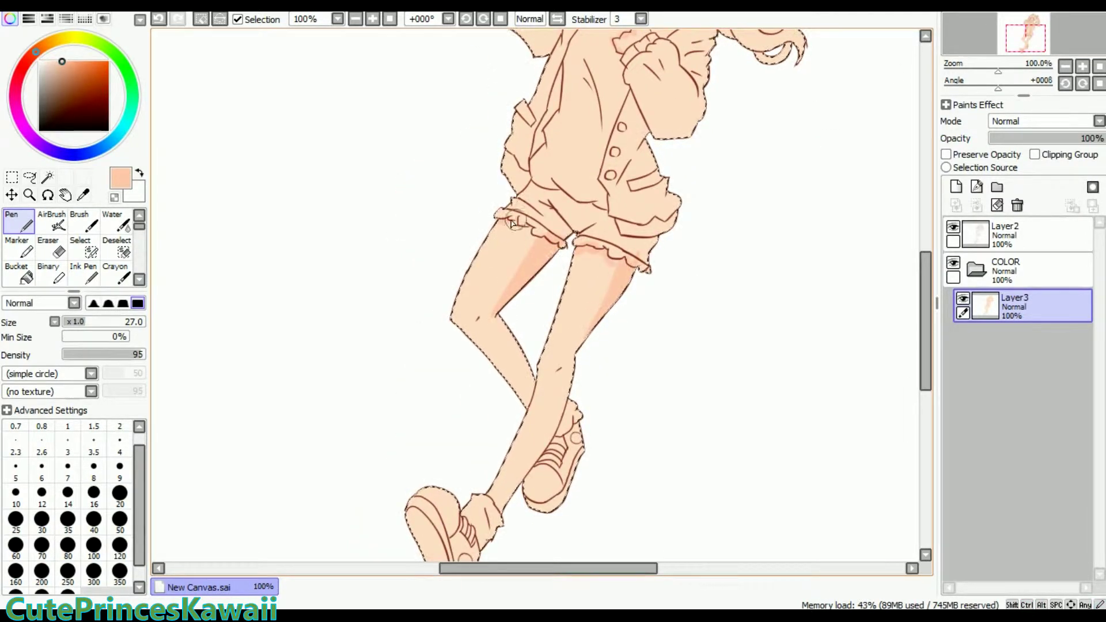
{"action": "left_click_drag", "start_coordinate": [474, 314], "coordinate": [495, 370]}
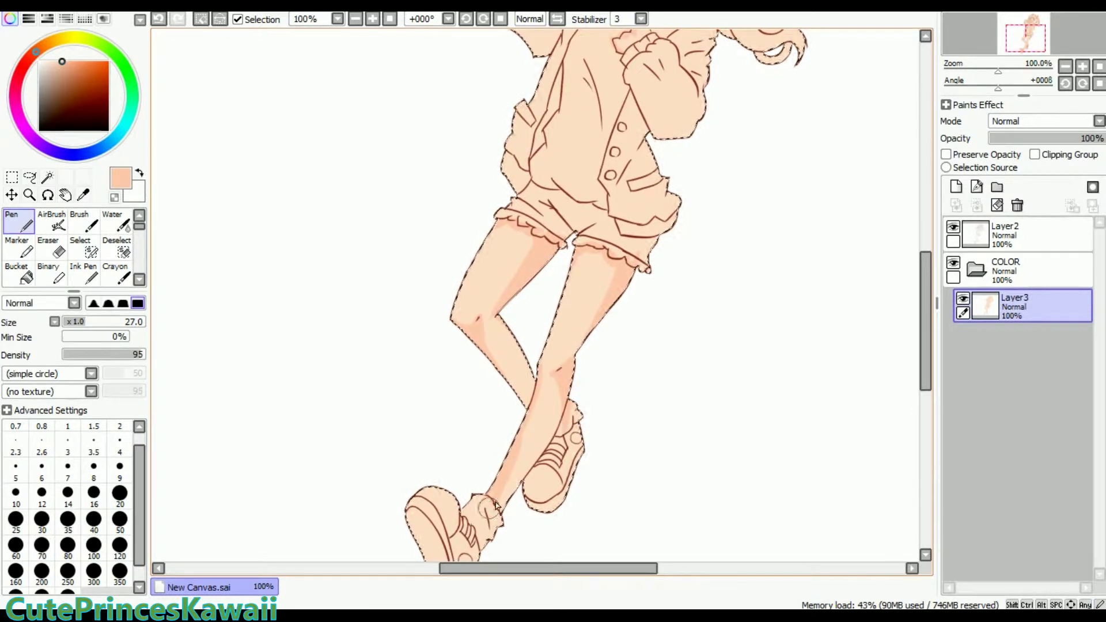
{"action": "key", "text": "b"}
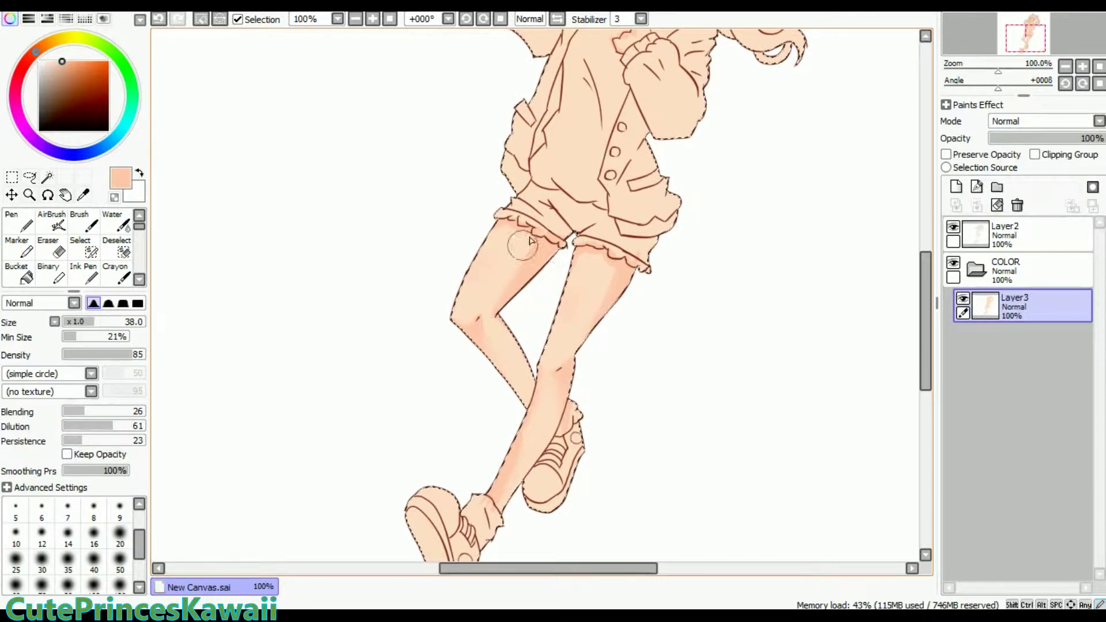
Shade the face, neck and both hands in darker peach, alternating between the Pen and the blending Brush.
{"action": "scroll", "coordinate": [601, 277], "scroll_direction": "up", "scroll_amount": 5}
{"action": "key", "text": "ctrl+plus"}
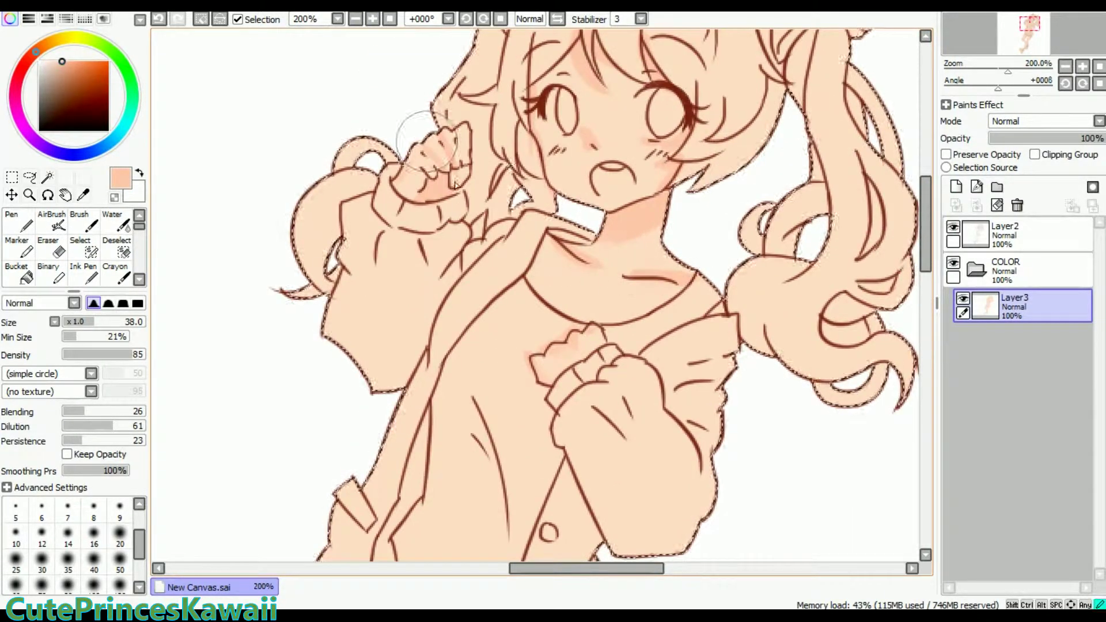
{"action": "key", "text": "n"}
{"action": "key", "text": "b"}
{"action": "key", "text": "n"}
{"action": "key", "text": "b"}
{"action": "key", "text": "n"}
{"action": "key", "text": "b"}
{"action": "key", "text": "n"}
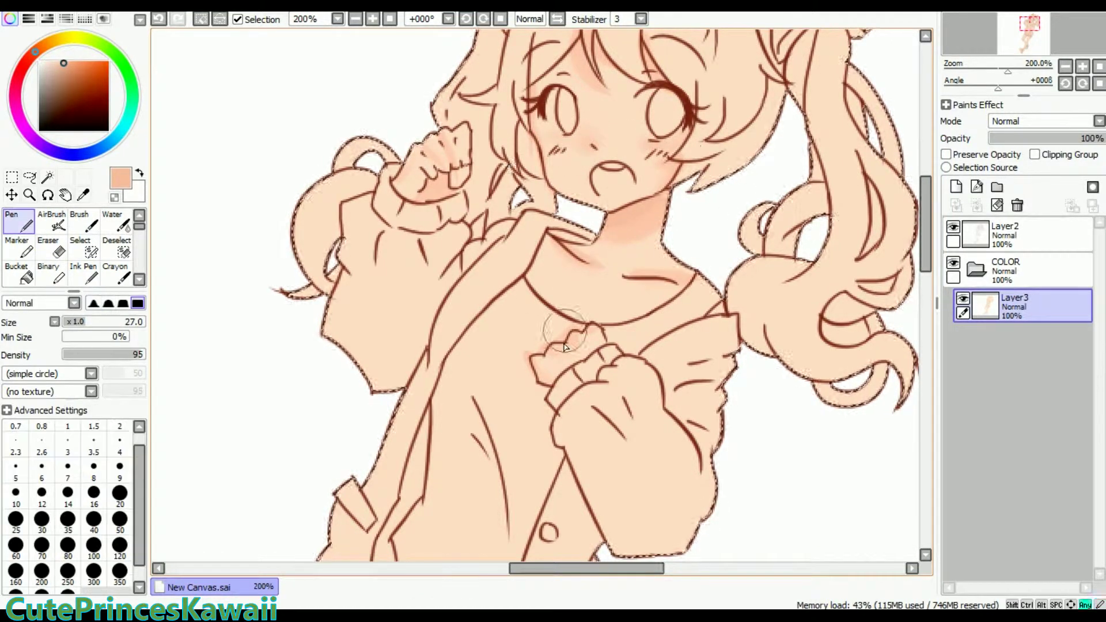
Deepen the peach shadows on the thighs and lower legs and blend them with the size 16 Brush.
{"action": "left_click", "coordinate": [1019, 35]}
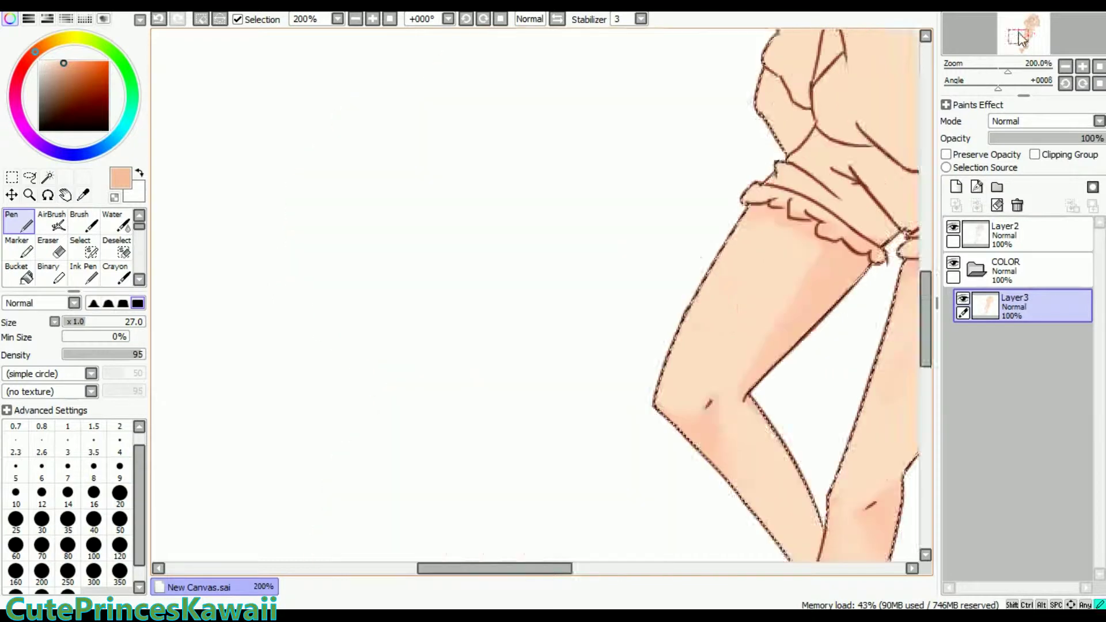
{"action": "left_click_drag", "start_coordinate": [1019, 35], "coordinate": [1026, 39]}
{"action": "key", "text": "b"}
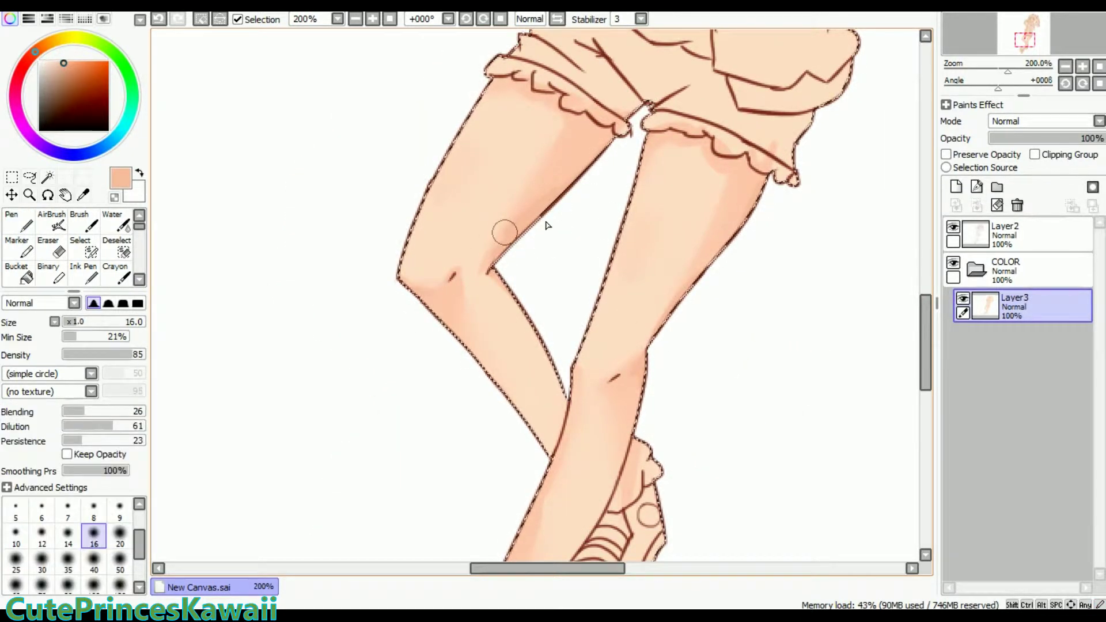
{"action": "key", "text": "n"}
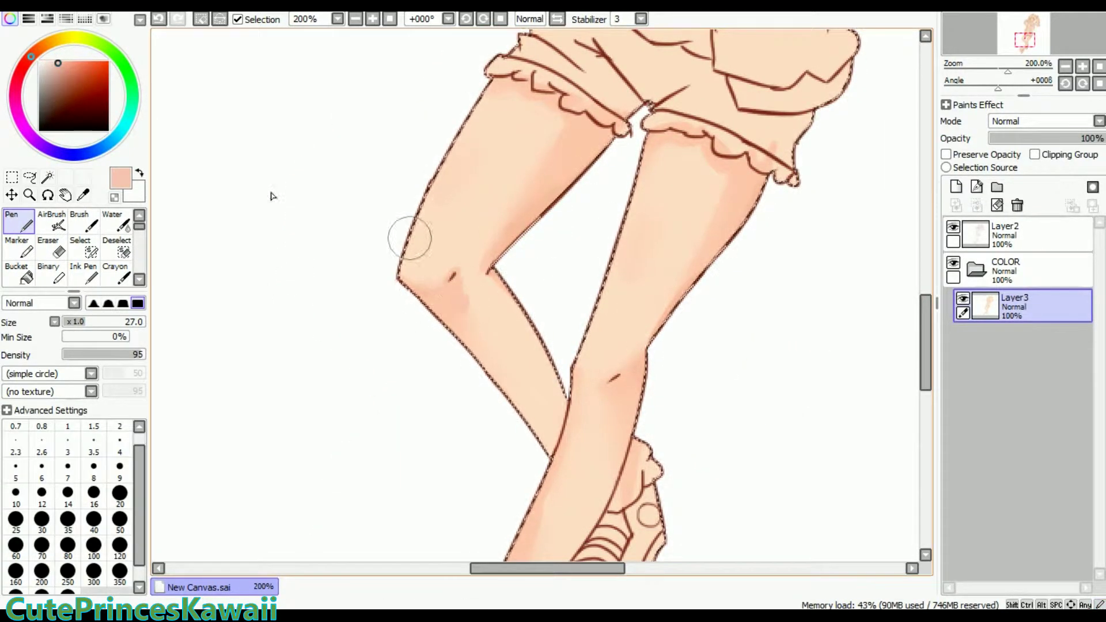
{"action": "key", "text": "b"}
Shift the color toward pink and paint a soft blended blush on both knees.
{"action": "left_click_drag", "start_coordinate": [41, 58], "coordinate": [26, 61]}
{"action": "key", "text": "n"}
{"action": "key", "text": "b"}
{"action": "key", "text": "n"}
{"action": "key", "text": "b"}
{"action": "left_click_drag", "start_coordinate": [619, 384], "coordinate": [613, 420]}
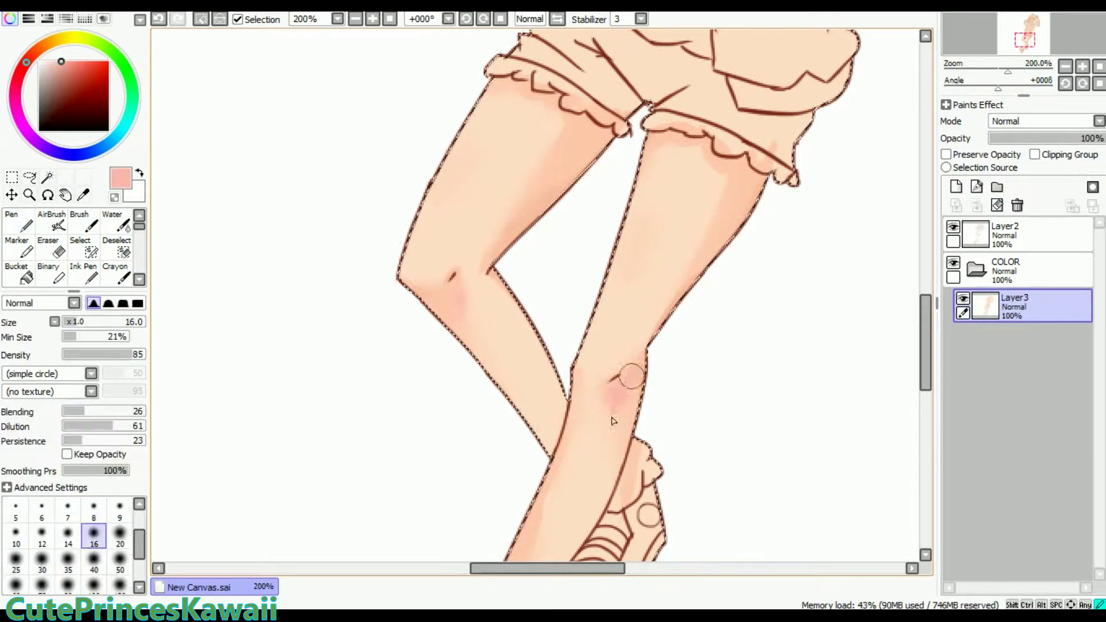
{"action": "key", "text": "n"}
{"action": "key", "text": "b"}
Add small white highlights to the knees and above the collarbone with the Pen.
{"action": "key", "text": "n"}
{"action": "key", "text": "x"}
{"action": "left_click_drag", "start_coordinate": [442, 294], "coordinate": [447, 288]}
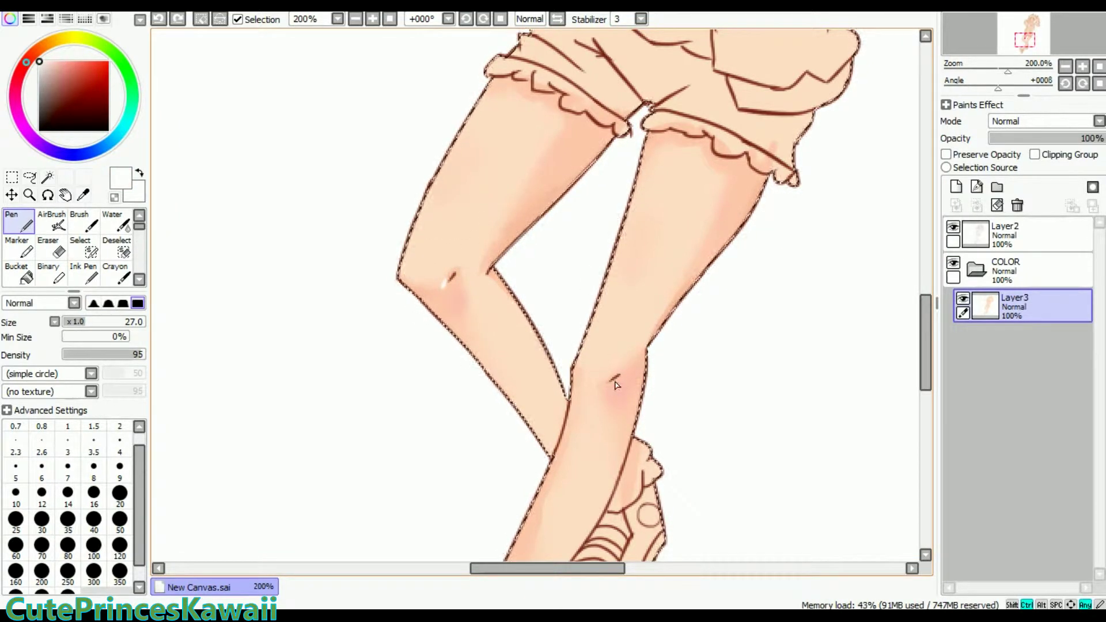
{"action": "scroll", "coordinate": [772, 44], "scroll_direction": "up", "scroll_amount": 10}
{"action": "scroll", "coordinate": [593, 246], "scroll_direction": "up", "scroll_amount": 5}
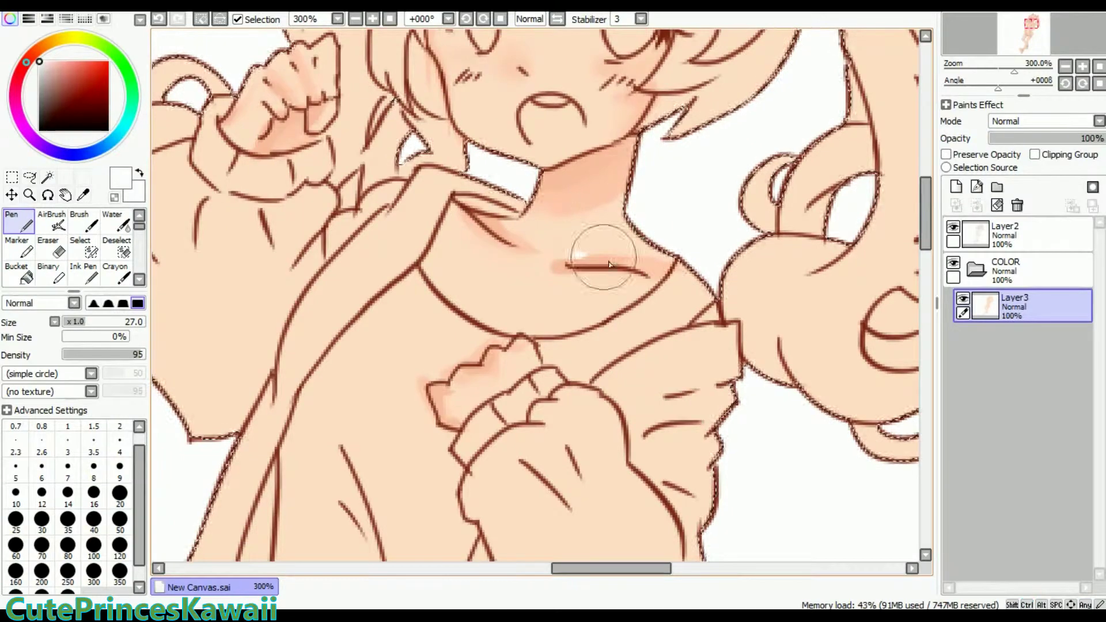
{"action": "scroll", "coordinate": [506, 216], "scroll_direction": "up", "scroll_amount": 5}
Shade the chest along the shirt neckline with a sampled darker peach and blend it with the size 16 Brush.
{"action": "key", "text": "b"}
{"action": "left_click", "coordinate": [595, 338], "text": "alt"}
{"action": "mouse_move", "coordinate": [484, 369]}
{"action": "left_mouse_down"}
{"action": "mouse_move", "coordinate": [469, 432]}
{"action": "mouse_move", "coordinate": [576, 478]}
{"action": "left_mouse_up"}
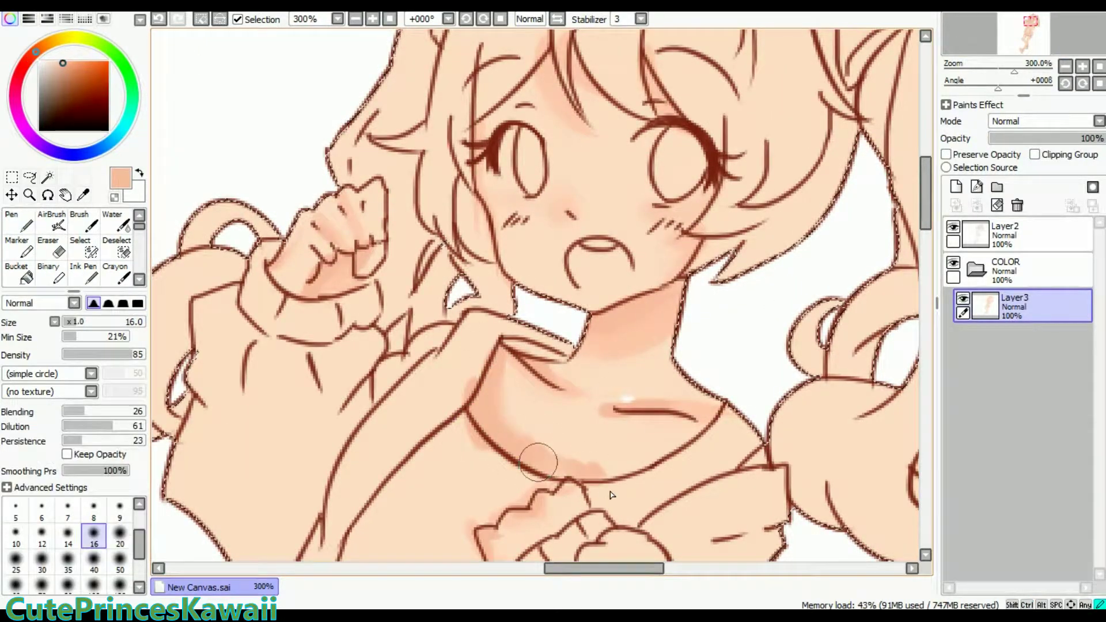
{"action": "left_click_drag", "start_coordinate": [518, 418], "coordinate": [593, 469]}
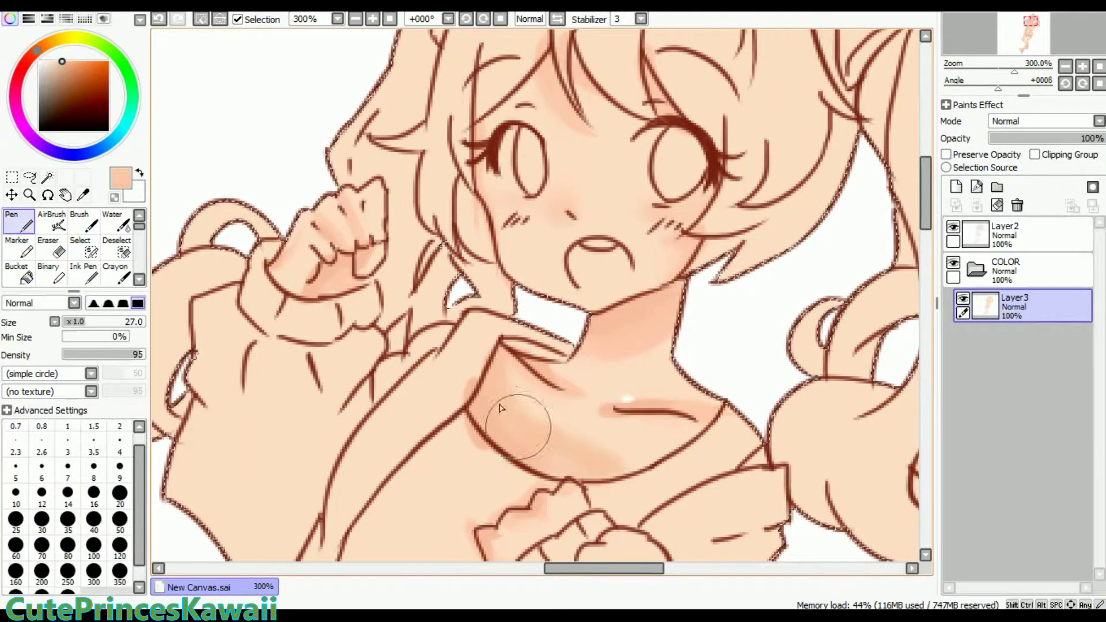
{"action": "key", "text": "n"}
{"action": "key", "text": "ctrl+z"}
Pick a deeper peach, paint a shadow on the palm of the raised hand, and blend it.
{"action": "left_click", "coordinate": [63, 61]}
{"action": "left_click_drag", "start_coordinate": [35, 56], "coordinate": [36, 52]}
{"action": "left_click", "coordinate": [63, 68]}
{"action": "mouse_move", "coordinate": [314, 291]}
{"action": "left_mouse_down"}
{"action": "mouse_move", "coordinate": [346, 270]}
{"action": "mouse_move", "coordinate": [318, 243]}
{"action": "left_mouse_up"}
{"action": "key", "text": "b"}
Pick a light pink and paint blended blush over the hatch marks on both cheeks.
{"action": "left_click", "coordinate": [29, 57]}
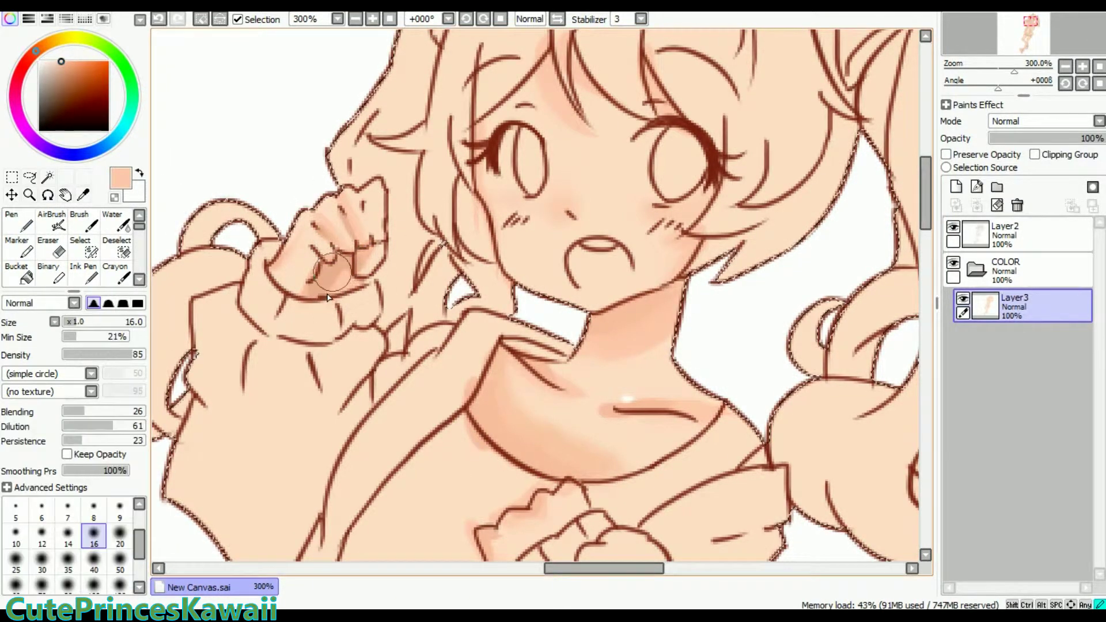
{"action": "left_click", "coordinate": [60, 62]}
{"action": "key", "text": "a"}
{"action": "left_click_drag", "start_coordinate": [507, 220], "coordinate": [525, 222]}
{"action": "key", "text": "b"}
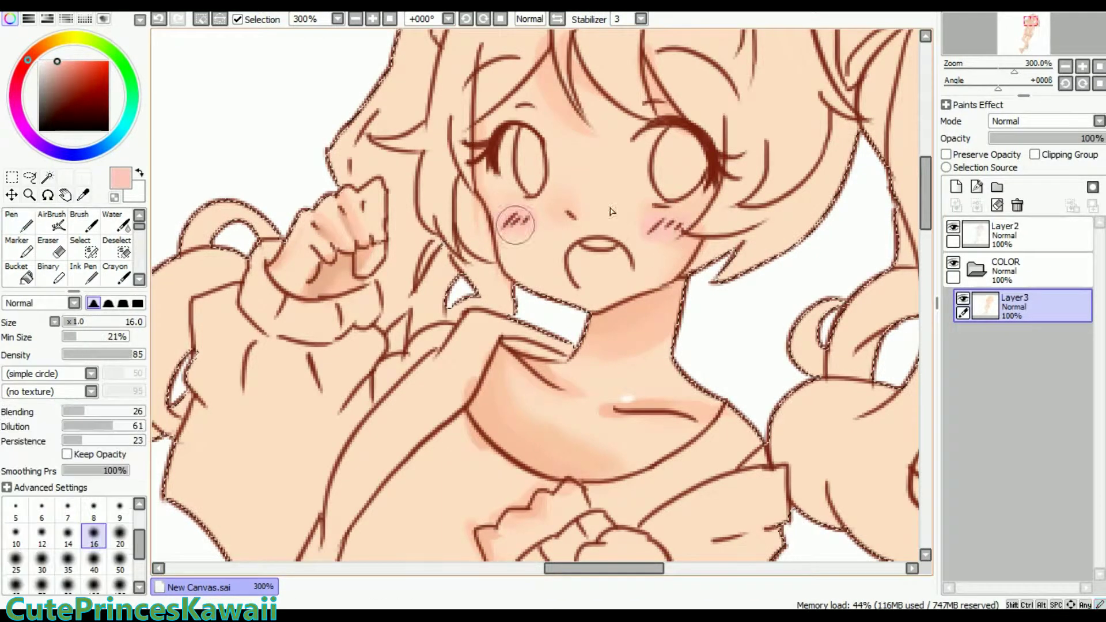
{"action": "left_click_drag", "start_coordinate": [651, 226], "coordinate": [671, 230]}
Strengthen the cheek blush in coral with the size 10 AirBrush and add white highlights beside the blush marks.
{"action": "left_click", "coordinate": [52, 221]}
{"action": "left_click", "coordinate": [66, 336]}
{"action": "left_click", "coordinate": [15, 472]}
{"action": "left_click_drag", "start_coordinate": [504, 224], "coordinate": [514, 232]}
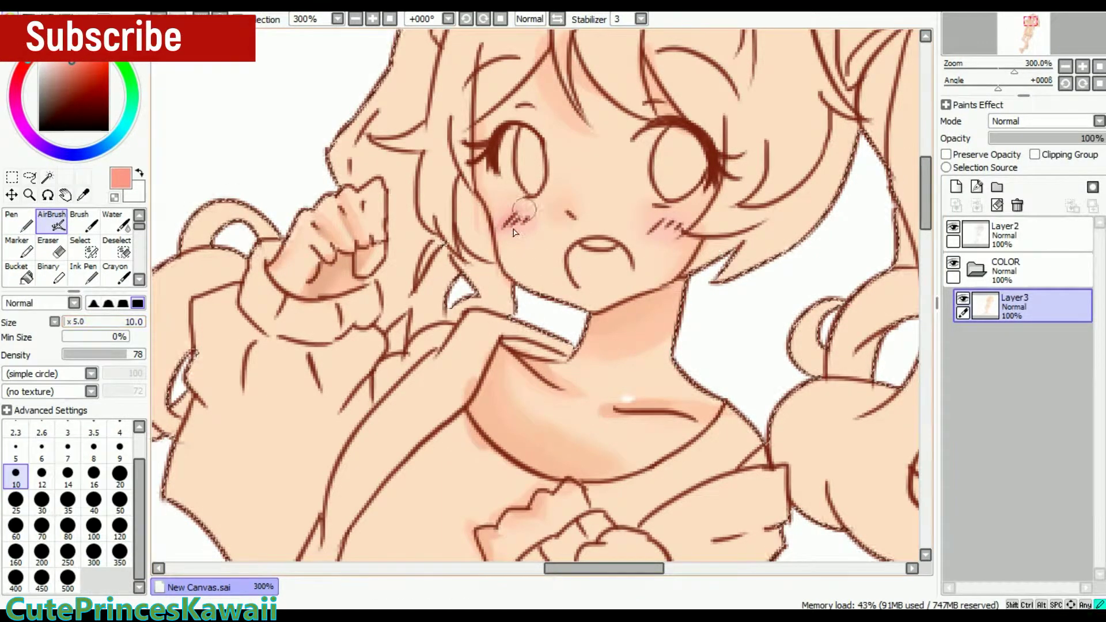
{"action": "key", "text": "n"}
{"action": "left_click", "coordinate": [514, 248], "text": "alt"}
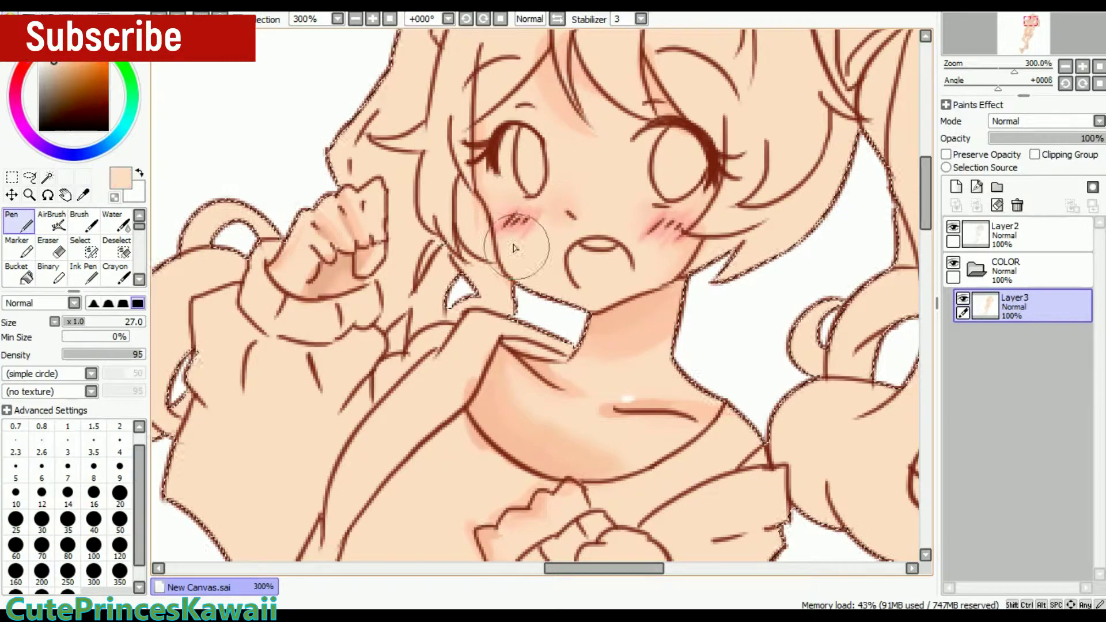
{"action": "key", "text": "a"}
{"action": "left_click", "coordinate": [663, 226], "text": "alt"}
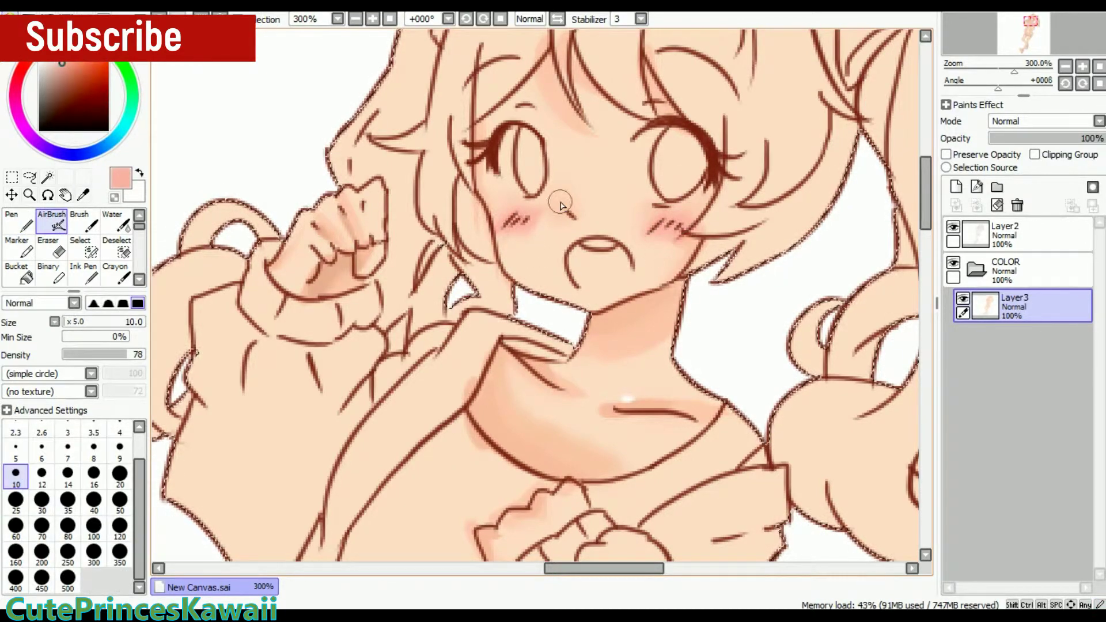
{"action": "key", "text": "n"}
Create a new layer above the skin layer, pick a light teal, and try a Bucket fill on it.
{"action": "left_click", "coordinate": [956, 187]}
{"action": "scroll", "coordinate": [832, 106], "scroll_direction": "down", "scroll_amount": 4}
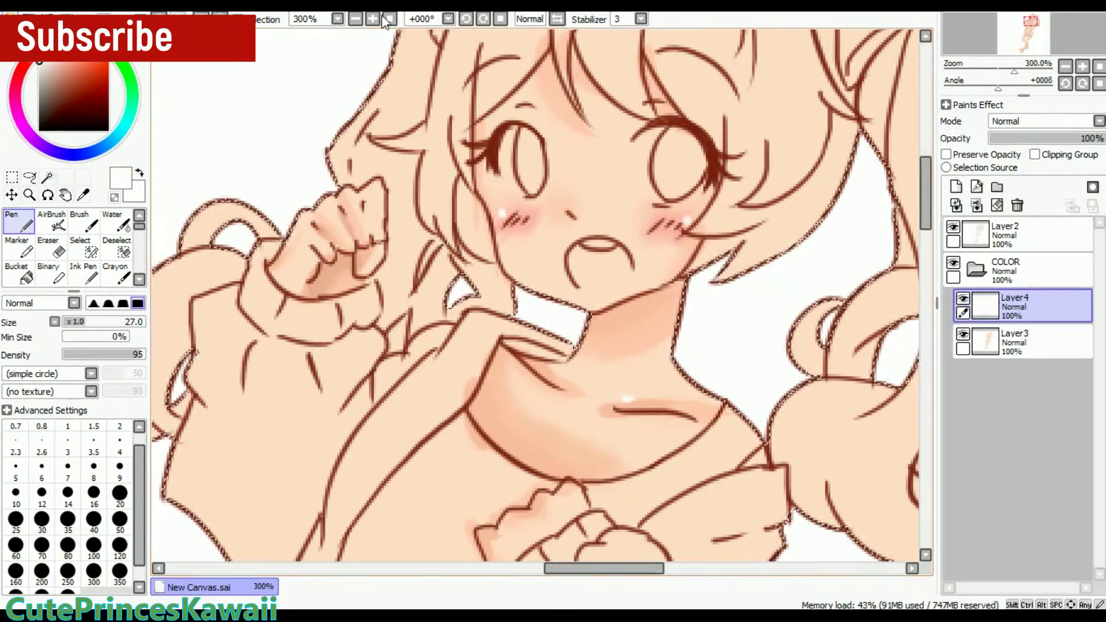
{"action": "left_click", "coordinate": [130, 109]}
{"action": "left_click", "coordinate": [65, 68]}
{"action": "left_click", "coordinate": [26, 278]}
{"action": "left_click", "coordinate": [518, 242]}
{"action": "key", "text": "ctrl+z"}
Set Layer2 as the selection source and return to Layer4.
{"action": "left_click", "coordinate": [1014, 233]}
{"action": "left_click", "coordinate": [946, 167]}
{"action": "left_click", "coordinate": [1023, 306]}
Color the coat's collar, front panels and lowered sleeve light teal on Layer4 using the Pen and Bucket.
{"action": "left_click", "coordinate": [548, 185]}
{"action": "scroll", "coordinate": [696, 62], "scroll_direction": "up", "scroll_amount": 2}
{"action": "scroll", "coordinate": [696, 62], "scroll_direction": "up", "scroll_amount": 2}
{"action": "mouse_move", "coordinate": [478, 207]}
{"action": "left_mouse_down"}
{"action": "mouse_move", "coordinate": [397, 190]}
{"action": "mouse_move", "coordinate": [346, 210]}
{"action": "mouse_move", "coordinate": [468, 215]}
{"action": "mouse_move", "coordinate": [314, 248]}
{"action": "left_mouse_up"}
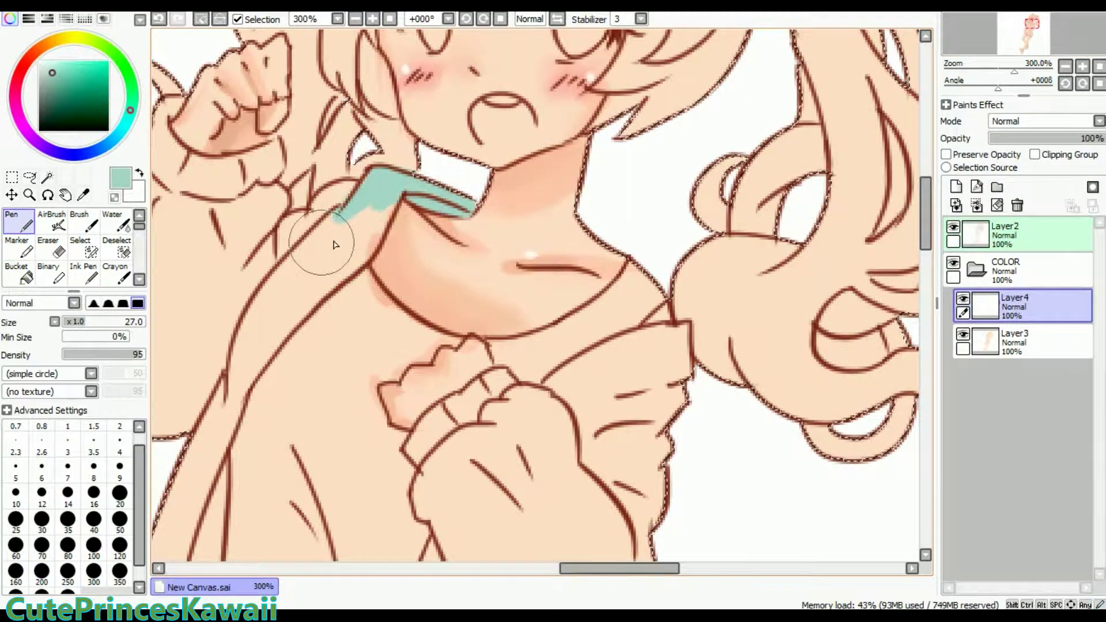
{"action": "left_click", "coordinate": [26, 277]}
{"action": "left_click", "coordinate": [288, 323]}
{"action": "scroll", "coordinate": [519, 323], "scroll_direction": "down", "scroll_amount": 5}
{"action": "left_click", "coordinate": [725, 327]}
{"action": "scroll", "coordinate": [725, 326], "scroll_direction": "down", "scroll_amount": 4}
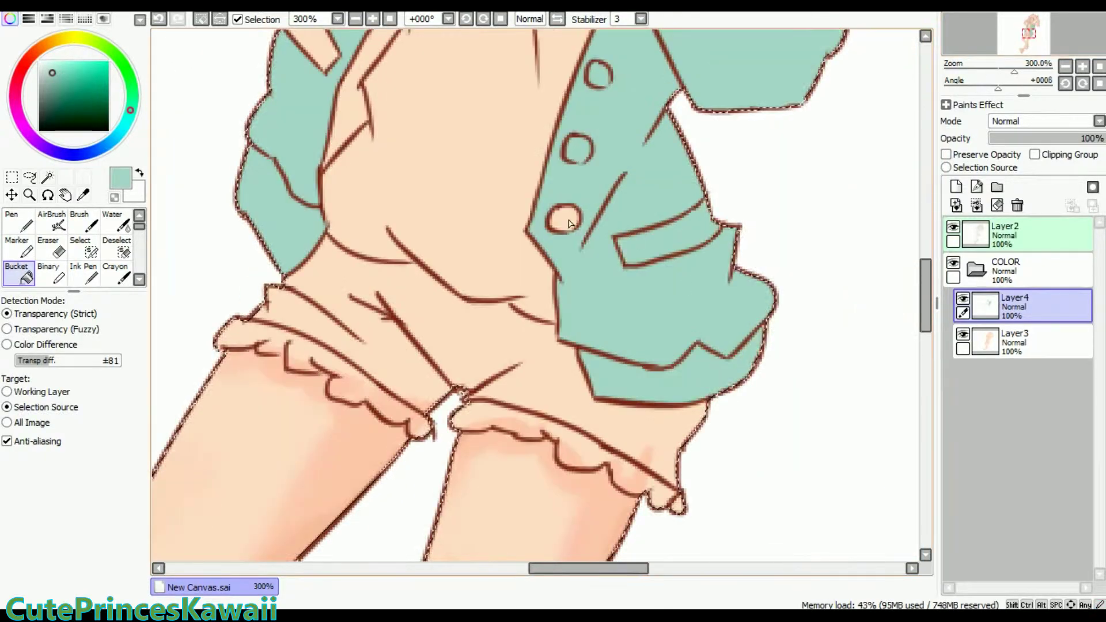
Color the raised arm's cuff and sleeve light teal with the Pen and Bucket.
{"action": "scroll", "coordinate": [725, 327], "scroll_direction": "up", "scroll_amount": 10}
{"action": "key", "text": "n"}
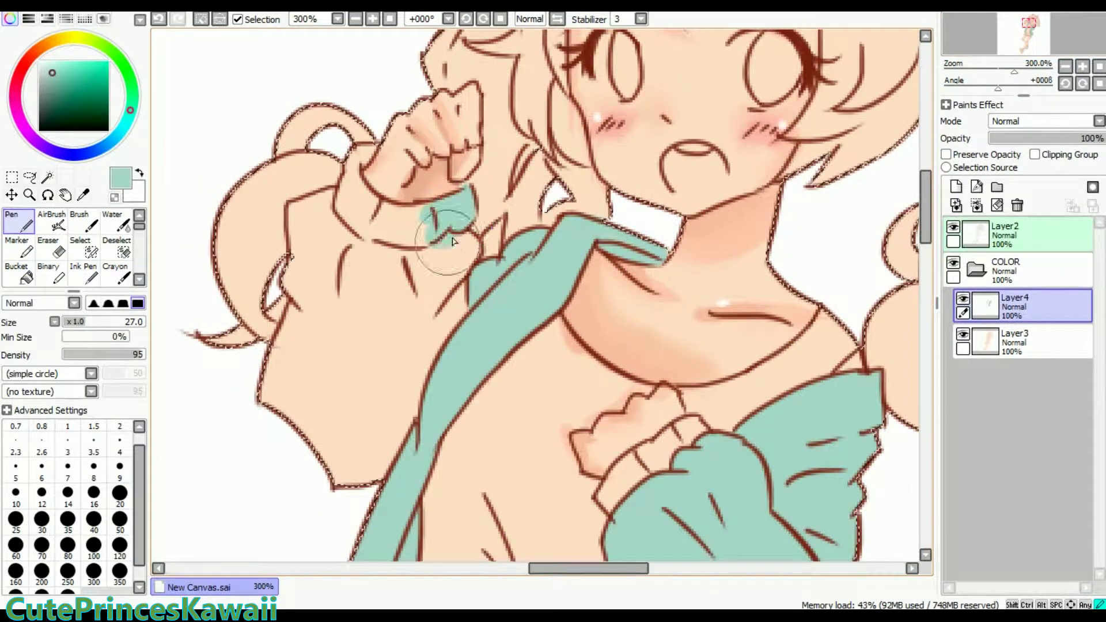
{"action": "scroll", "coordinate": [471, 225], "scroll_direction": "down", "scroll_amount": 2}
{"action": "left_click", "coordinate": [26, 278]}
Create a clipping layer above the coat layer and fill the coat's inner side with a darker teal.
{"action": "left_click", "coordinate": [956, 186]}
{"action": "left_click", "coordinate": [1035, 154]}
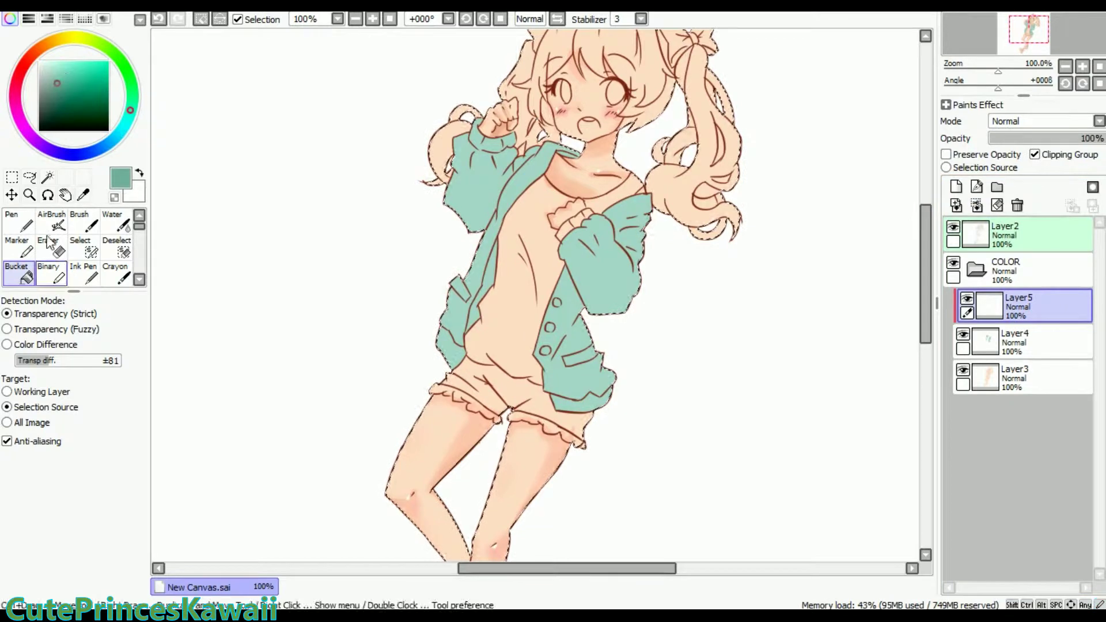
{"action": "left_click", "coordinate": [1020, 342]}
{"action": "left_click", "coordinate": [1020, 306]}
{"action": "left_click", "coordinate": [57, 83]}
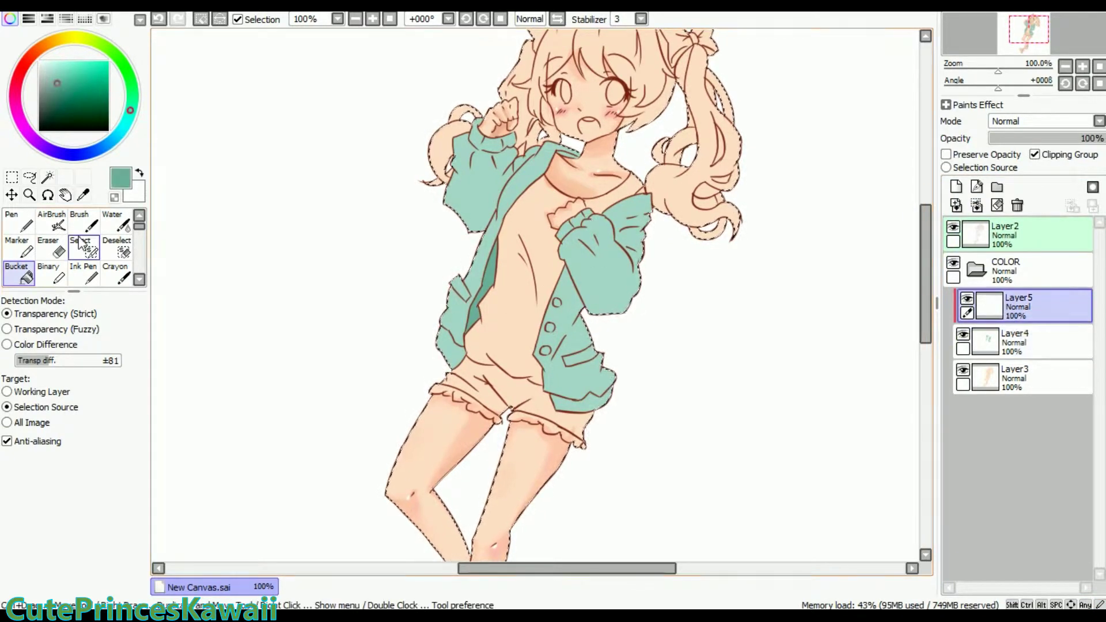
Shade the coat's folds and edges on Layer5 in darker teal with the AirBrush at size 55.
{"action": "left_click", "coordinate": [51, 222]}
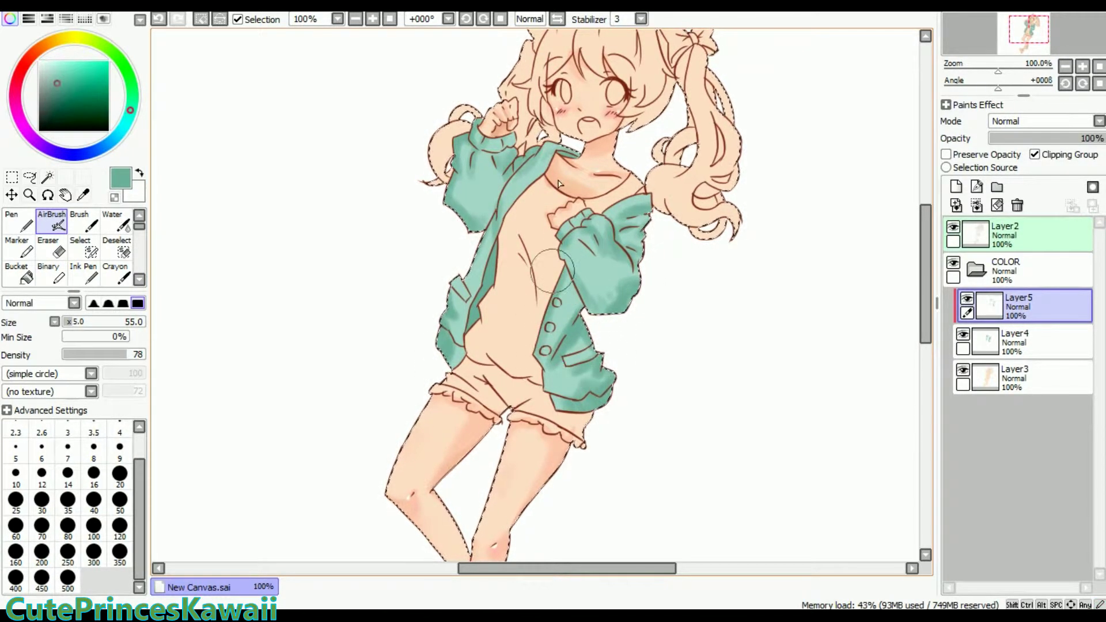
{"action": "key", "text": "b"}
{"action": "key", "text": "v"}
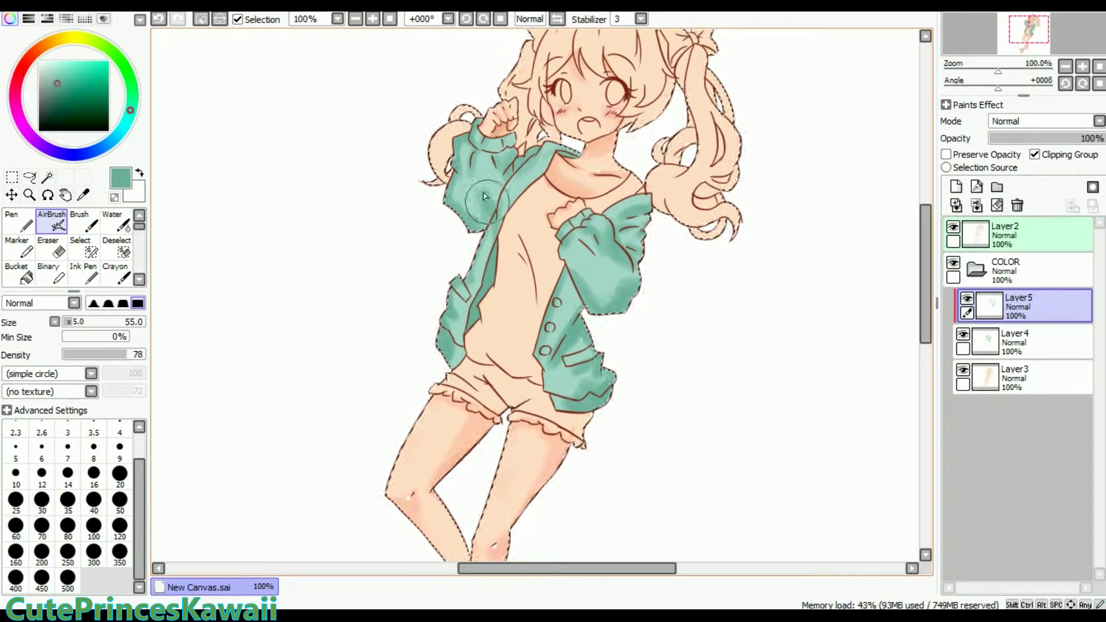
Soften the shading on the coat's lowered sleeve by alternating the Brush and the Eraser.
{"action": "key", "text": "b"}
{"action": "key", "text": "n"}
{"action": "key", "text": "b"}
{"action": "scroll", "coordinate": [735, 335], "scroll_direction": "up", "scroll_amount": 3}
{"action": "key", "text": "e"}
{"action": "key", "text": "b"}
{"action": "key", "text": "e"}
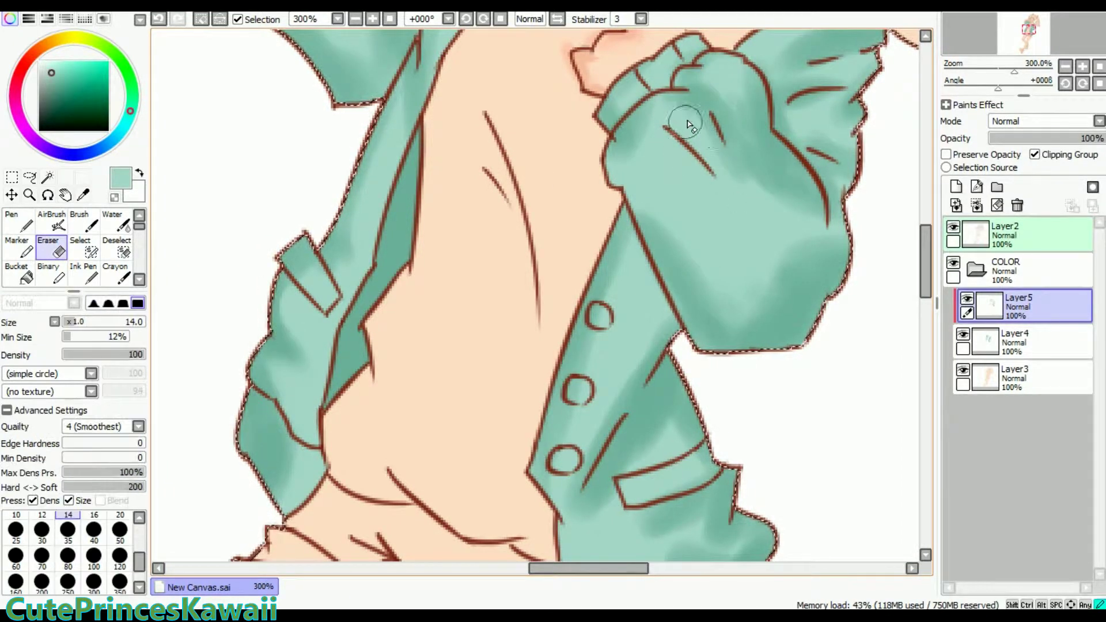
{"action": "key", "text": "b"}
{"action": "key", "text": "e"}
{"action": "key", "text": "b"}
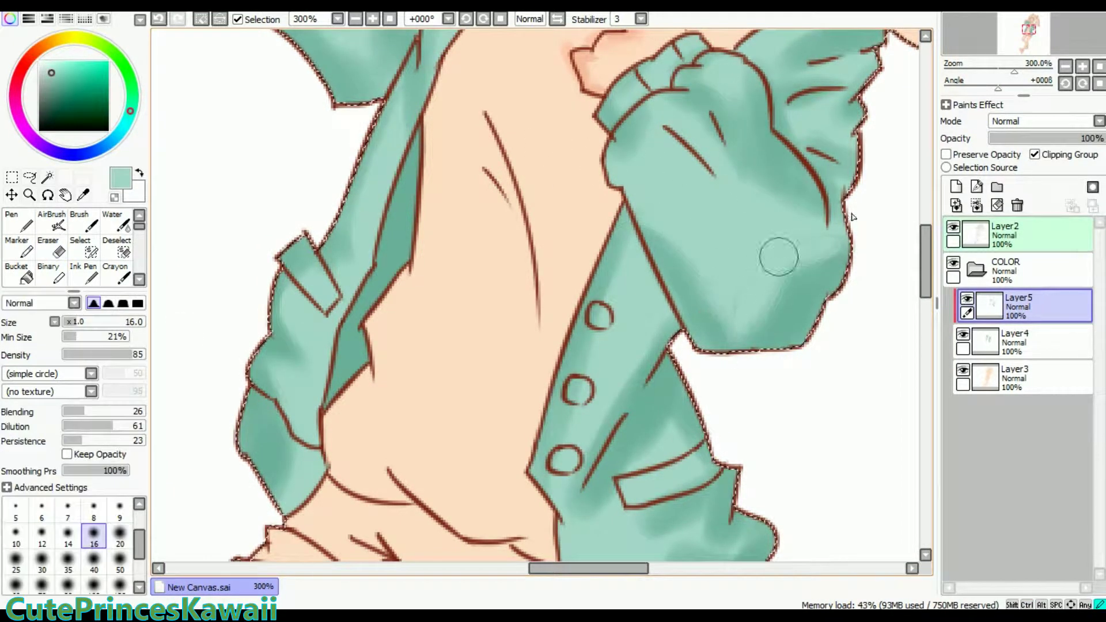
{"action": "key", "text": "e"}
{"action": "key", "text": "b"}
Blend the shading on the coat's lower front panels and the lowered sleeve's upper folds with the Brush and Eraser.
{"action": "scroll", "coordinate": [617, 368], "scroll_direction": "down", "scroll_amount": 2}
{"action": "key", "text": "e"}
{"action": "key", "text": "b"}
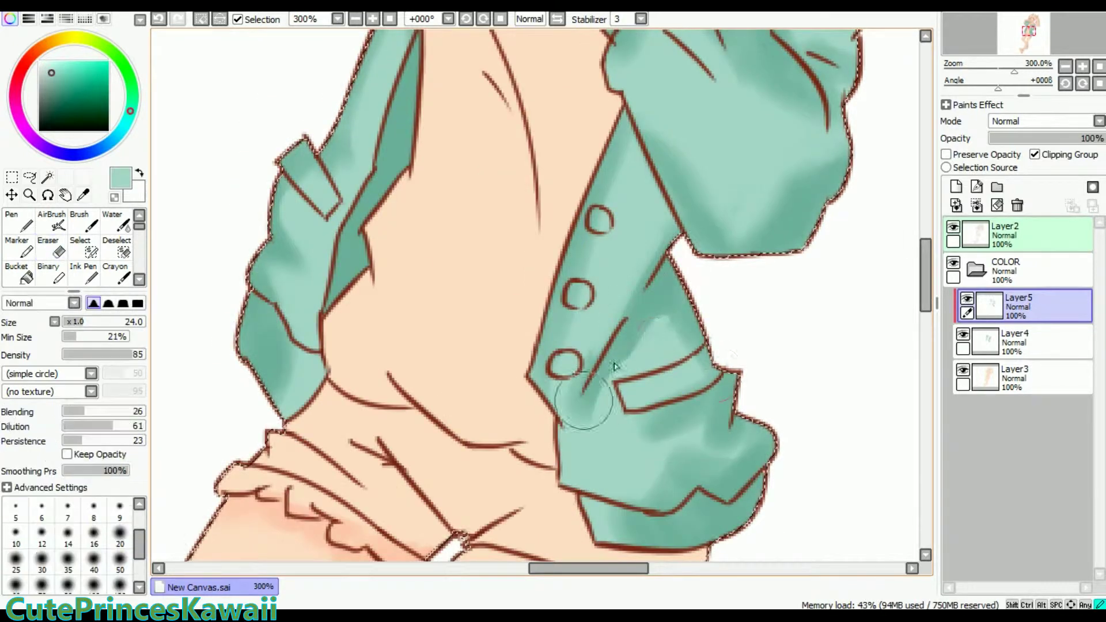
{"action": "key", "text": "e"}
{"action": "key", "text": "b"}
{"action": "scroll", "coordinate": [634, 288], "scroll_direction": "up", "scroll_amount": 3}
{"action": "key", "text": "e"}
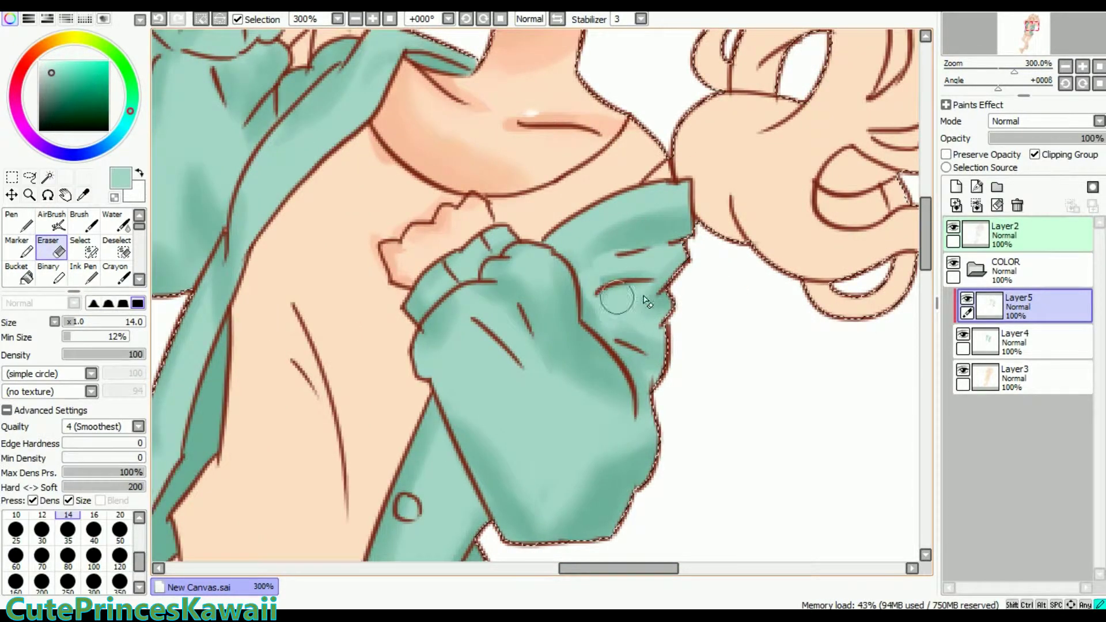
{"action": "key", "text": "b"}
Blend the raised sleeve's shading and deepen the coat folds in darker teal with the AirBrush at size 55.
{"action": "scroll", "coordinate": [645, 300], "scroll_direction": "left", "scroll_amount": 4}
{"action": "scroll", "coordinate": [606, 259], "scroll_direction": "up", "scroll_amount": 3}
{"action": "key", "text": "v"}
{"action": "mouse_move", "coordinate": [578, 225]}
{"action": "left_mouse_down"}
{"action": "mouse_move", "coordinate": [740, 211]}
{"action": "mouse_move", "coordinate": [411, 359]}
{"action": "mouse_move", "coordinate": [713, 479]}
{"action": "mouse_move", "coordinate": [846, 496]}
{"action": "mouse_move", "coordinate": [707, 470]}
{"action": "mouse_move", "coordinate": [882, 465]}
{"action": "left_mouse_up"}
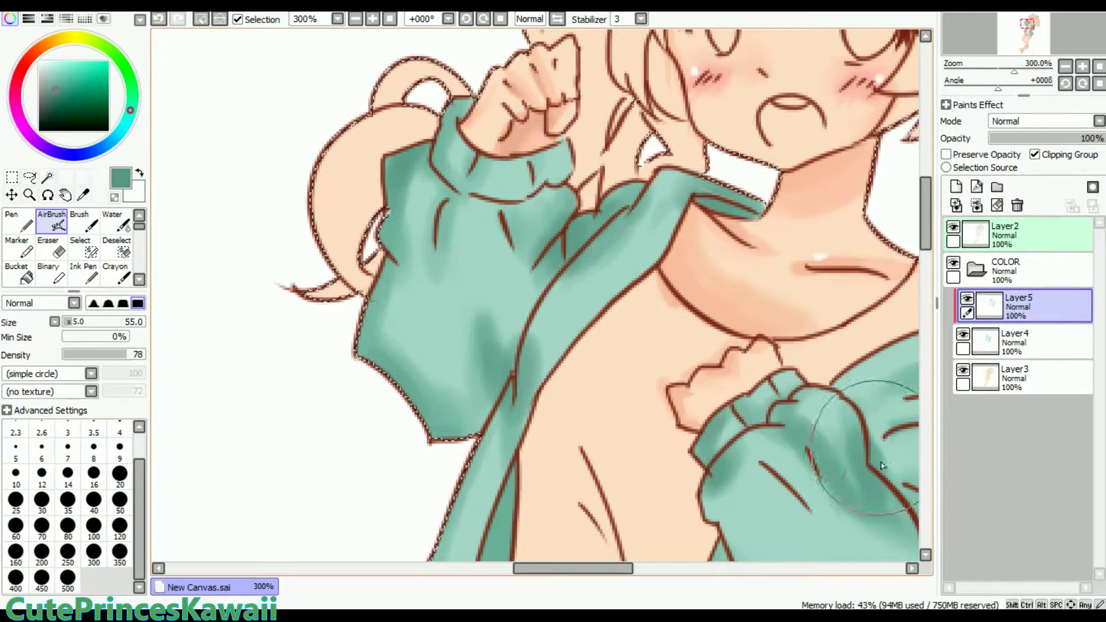
Create a clipping layer above Layer5 and paint light mint highlights on the coat's sleeves with the Pen and Brush.
{"action": "scroll", "coordinate": [296, 111], "scroll_direction": "down", "scroll_amount": 1}
{"action": "key", "text": "ctrl+shift+n"}
{"action": "left_click", "coordinate": [460, 278], "text": "alt"}
{"action": "scroll", "coordinate": [460, 278], "scroll_direction": "up", "scroll_amount": 2}
{"action": "key", "text": "n"}
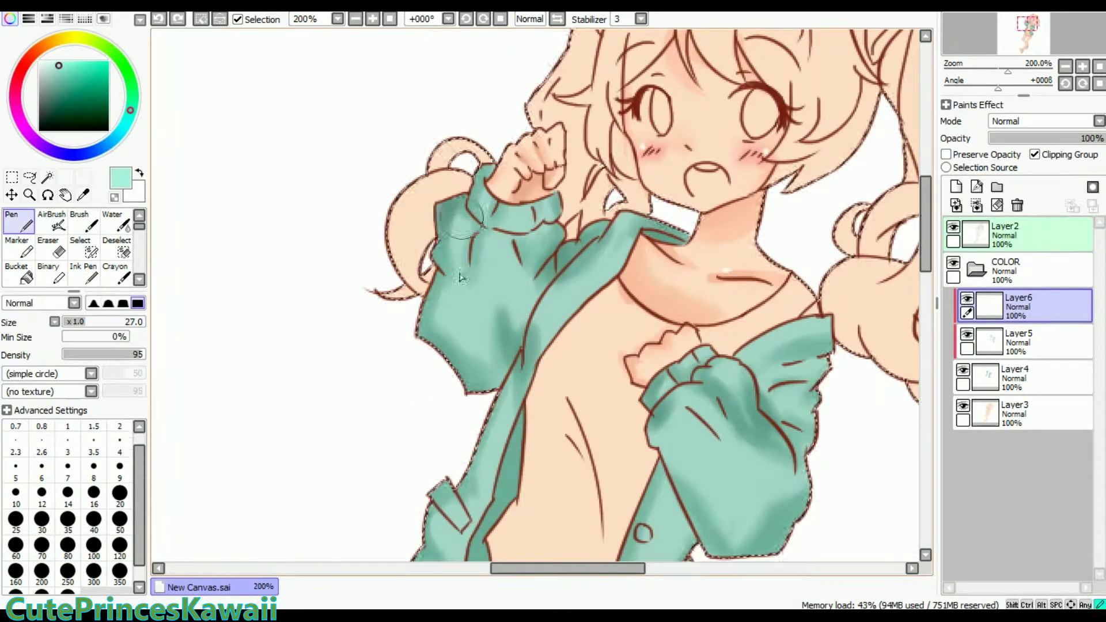
{"action": "scroll", "coordinate": [584, 165], "scroll_direction": "down", "scroll_amount": 3}
{"action": "left_click_drag", "start_coordinate": [732, 292], "coordinate": [655, 301]}
{"action": "key", "text": "n"}
{"action": "left_click_drag", "start_coordinate": [481, 139], "coordinate": [494, 186]}
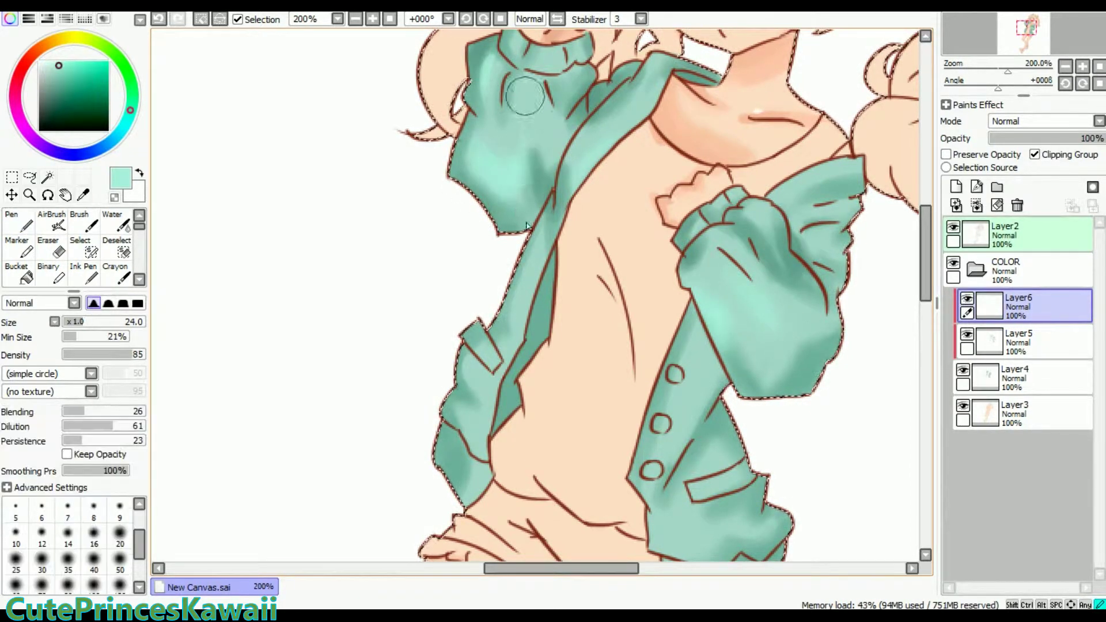
Add light mint highlights to the coat's lower front panels on Layer6 and blend them.
{"action": "scroll", "coordinate": [556, 254], "scroll_direction": "down", "scroll_amount": 5}
{"action": "key", "text": "w"}
{"action": "left_click_drag", "start_coordinate": [655, 385], "coordinate": [697, 374]}
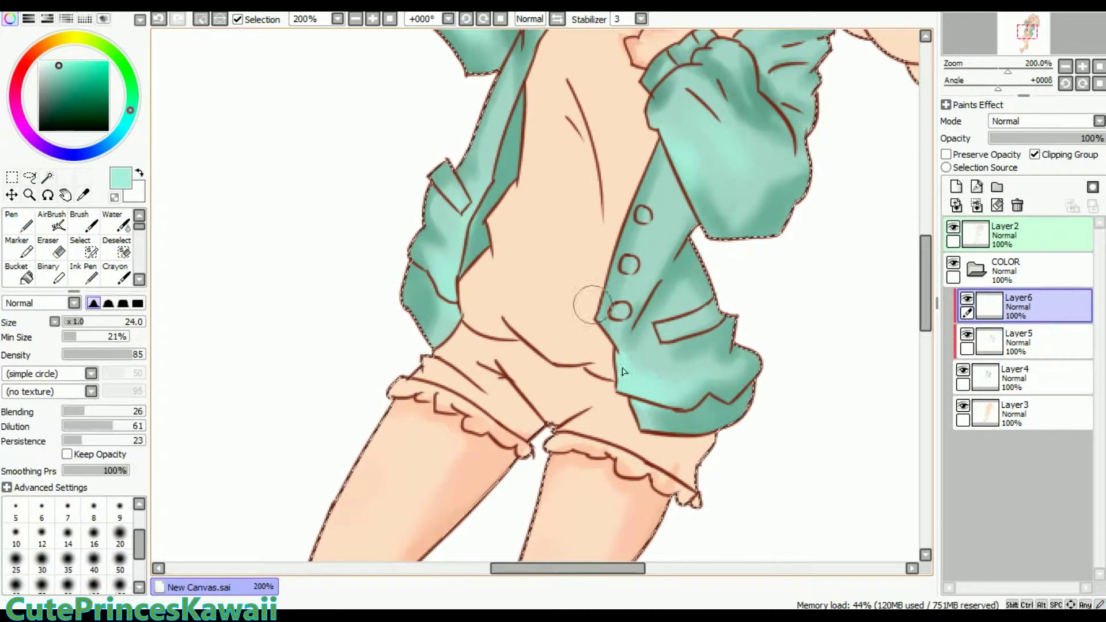
{"action": "key", "text": "n"}
{"action": "left_click_drag", "start_coordinate": [634, 271], "coordinate": [646, 251]}
{"action": "key", "text": "w"}
{"action": "key", "text": "n"}
Paint the coat's three buttons and both pocket trims dark teal on a new layer with the Pen at size 27.
{"action": "scroll", "coordinate": [556, 254], "scroll_direction": "up", "scroll_amount": 2}
{"action": "scroll", "coordinate": [623, 248], "scroll_direction": "up", "scroll_amount": 1}
{"action": "left_click_drag", "start_coordinate": [620, 248], "coordinate": [625, 257]}
{"action": "left_click_drag", "start_coordinate": [596, 358], "coordinate": [602, 368]}
{"action": "left_click_drag", "start_coordinate": [572, 450], "coordinate": [578, 458]}
{"action": "scroll", "coordinate": [573, 455], "scroll_direction": "up", "scroll_amount": 1}
{"action": "left_click_drag", "start_coordinate": [291, 210], "coordinate": [316, 247]}
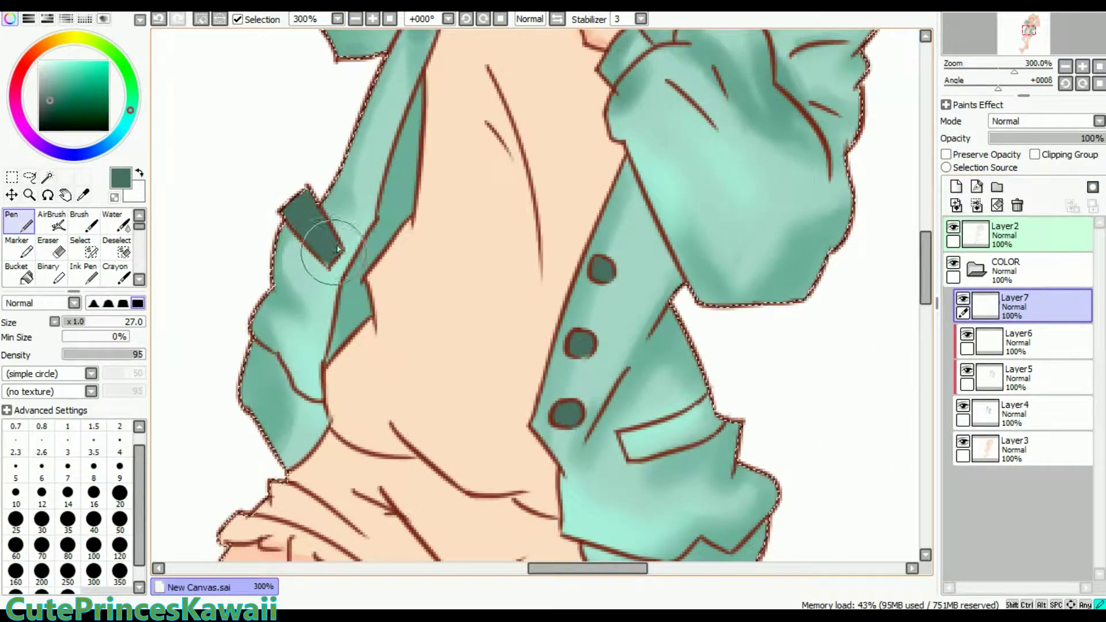
{"action": "mouse_move", "coordinate": [628, 438]}
{"action": "left_mouse_down"}
{"action": "mouse_move", "coordinate": [674, 422]}
{"action": "mouse_move", "coordinate": [647, 432]}
{"action": "left_mouse_up"}
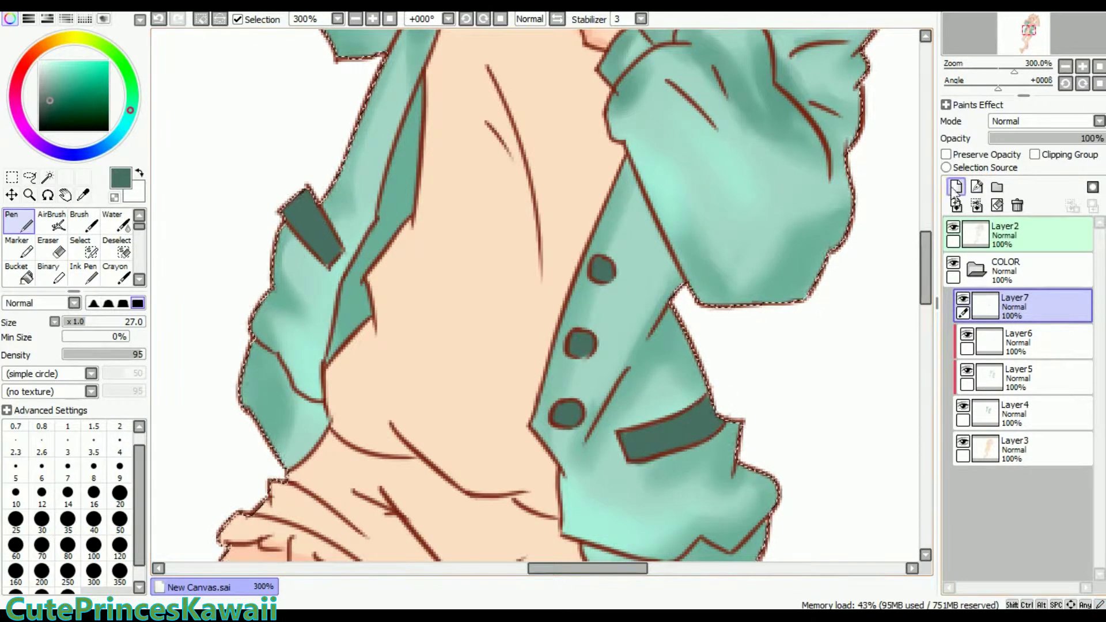
Create a clipping layer above Layer7 and draw lighter teal stripes on both pocket trims with the AirBrush at size 5.
{"action": "left_click", "coordinate": [956, 187]}
{"action": "left_click", "coordinate": [1035, 154]}
{"action": "left_click", "coordinate": [51, 222]}
{"action": "left_click", "coordinate": [55, 75]}
{"action": "left_click", "coordinate": [15, 479]}
{"action": "mouse_move", "coordinate": [294, 207]}
{"action": "left_mouse_down"}
{"action": "mouse_move", "coordinate": [328, 253]}
{"action": "mouse_move", "coordinate": [316, 236]}
{"action": "mouse_move", "coordinate": [661, 425]}
{"action": "mouse_move", "coordinate": [714, 403]}
{"action": "left_mouse_up"}
{"action": "left_click_drag", "start_coordinate": [311, 225], "coordinate": [334, 253]}
Switch to Layer6 and add light teal ribbing stripes to the coat's hem with the AirBrush at size 5.
{"action": "scroll", "coordinate": [1039, 29], "scroll_direction": "down", "scroll_amount": 2}
{"action": "left_click_drag", "start_coordinate": [1039, 29], "coordinate": [1036, 34]}
{"action": "left_click", "coordinate": [1018, 380]}
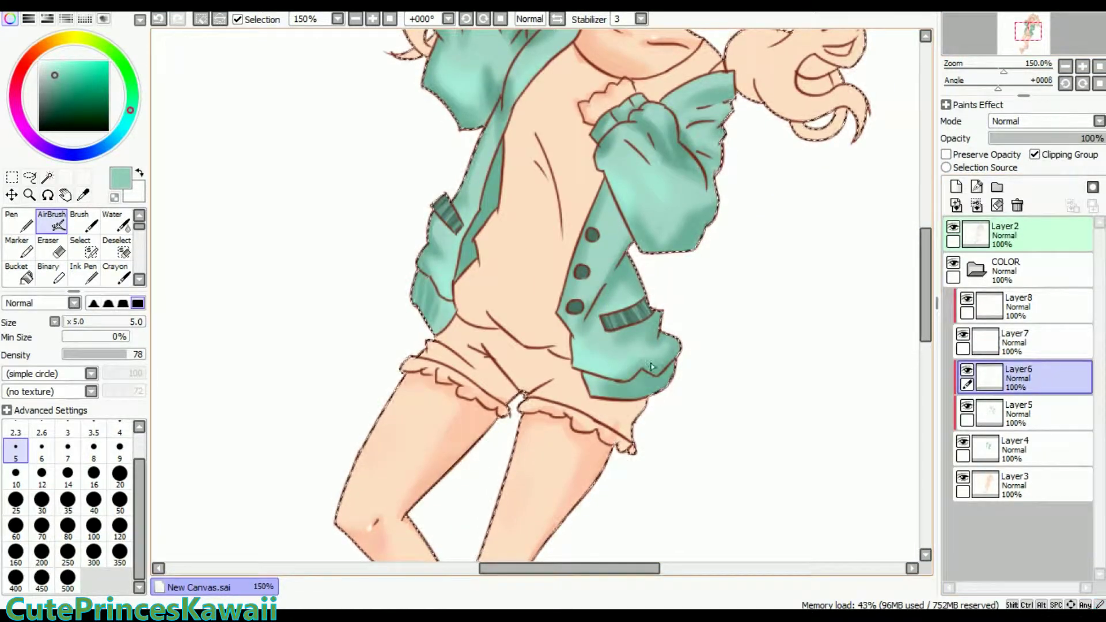
Color the shirt pale yellow on a new layer above Layer8 with the Pen at size 27 and the Bucket.
{"action": "left_click", "coordinate": [956, 186]}
{"action": "left_click", "coordinate": [16, 271]}
{"action": "left_click", "coordinate": [58, 39]}
{"action": "left_click", "coordinate": [50, 61]}
{"action": "left_click", "coordinate": [518, 230]}
{"action": "key", "text": "ctrl+z"}
{"action": "left_click", "coordinate": [19, 222]}
{"action": "scroll", "coordinate": [605, 98], "scroll_direction": "up", "scroll_amount": 2}
{"action": "mouse_move", "coordinate": [478, 213]}
{"action": "left_mouse_down"}
{"action": "mouse_move", "coordinate": [519, 222]}
{"action": "mouse_move", "coordinate": [547, 169]}
{"action": "left_mouse_up"}
{"action": "scroll", "coordinate": [547, 168], "scroll_direction": "down", "scroll_amount": 5}
{"action": "left_click_drag", "start_coordinate": [478, 237], "coordinate": [593, 317]}
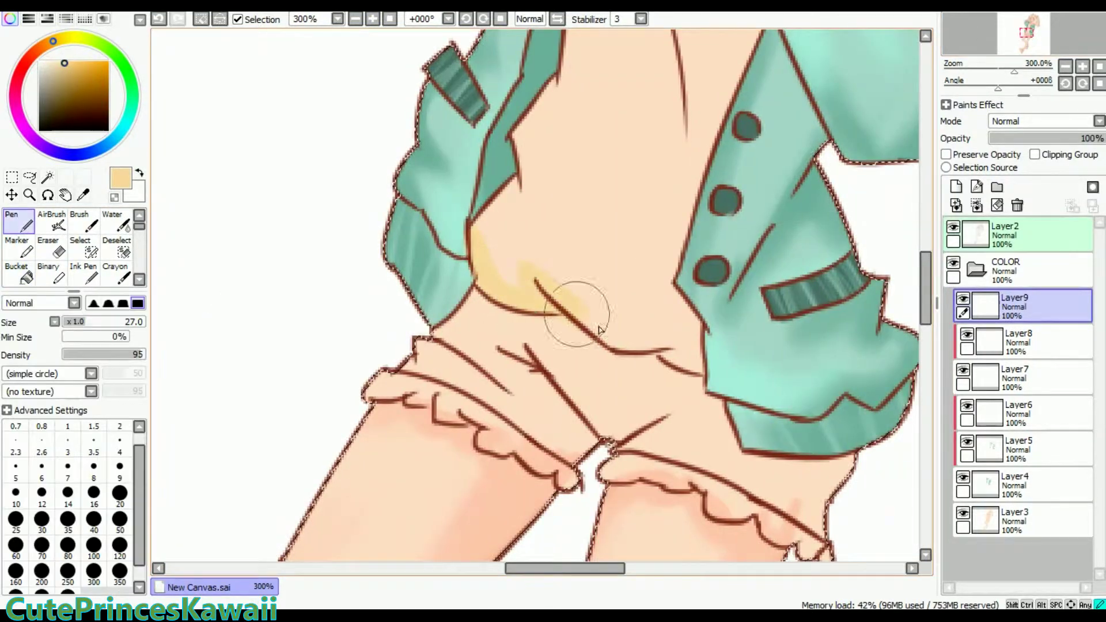
{"action": "scroll", "coordinate": [637, 296], "scroll_direction": "down", "scroll_amount": 2}
{"action": "left_click", "coordinate": [16, 271]}
Create a clipping layer above the shirt and shade its folds in two darker yellow tones, blending with the Brush.
{"action": "left_click", "coordinate": [956, 186]}
{"action": "left_click", "coordinate": [1044, 156]}
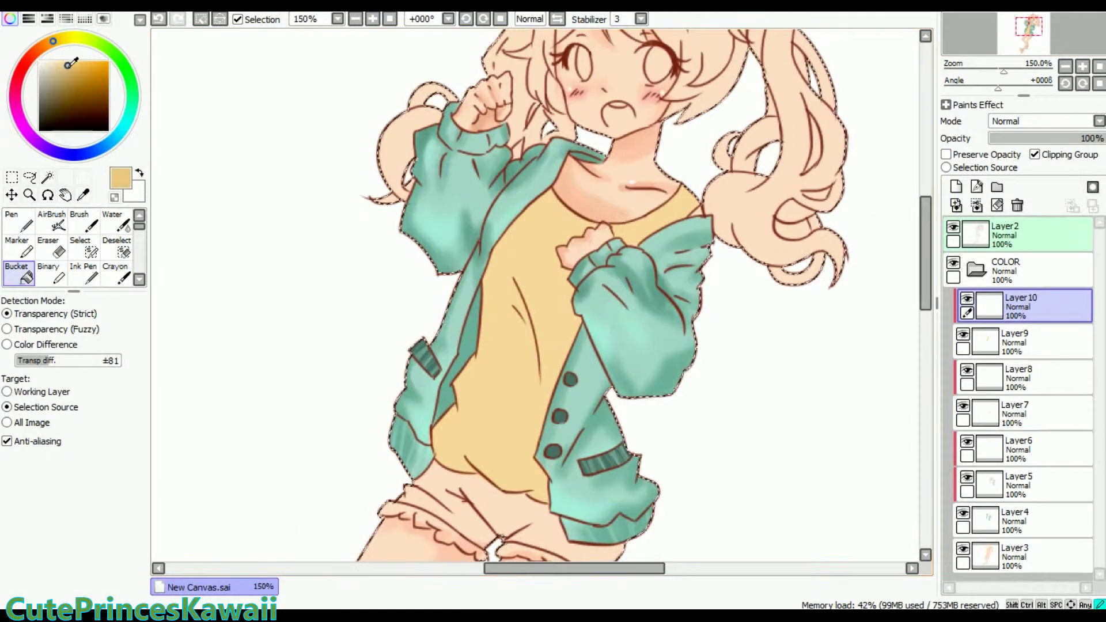
{"action": "key", "text": "n"}
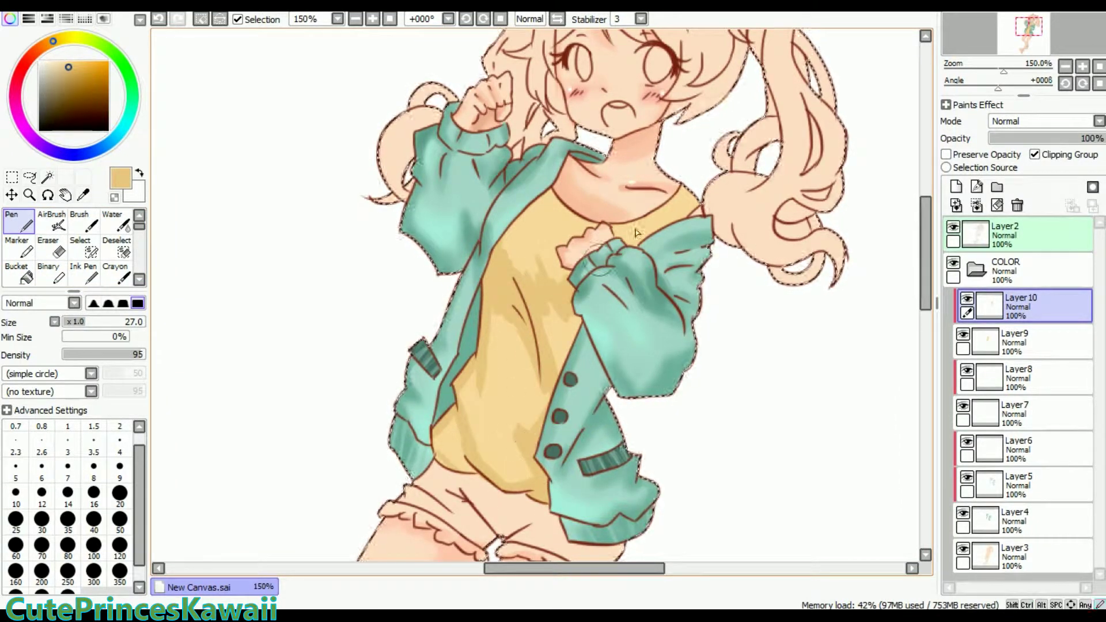
{"action": "key", "text": "b"}
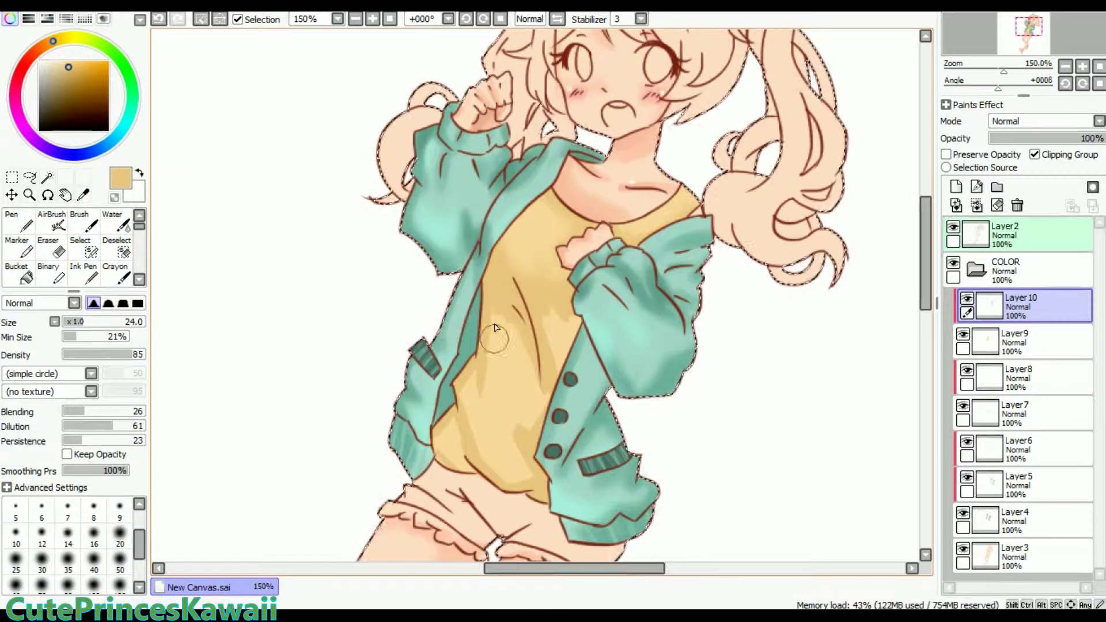
{"action": "key", "text": "n"}
{"action": "left_click", "coordinate": [536, 327], "text": "alt"}
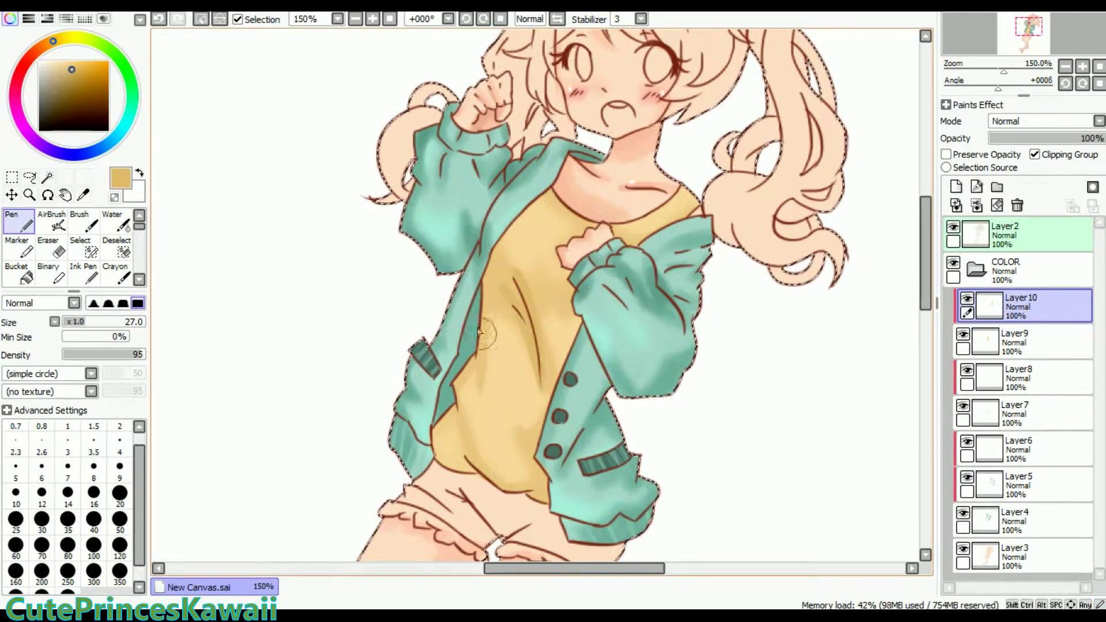
{"action": "key", "text": "b"}
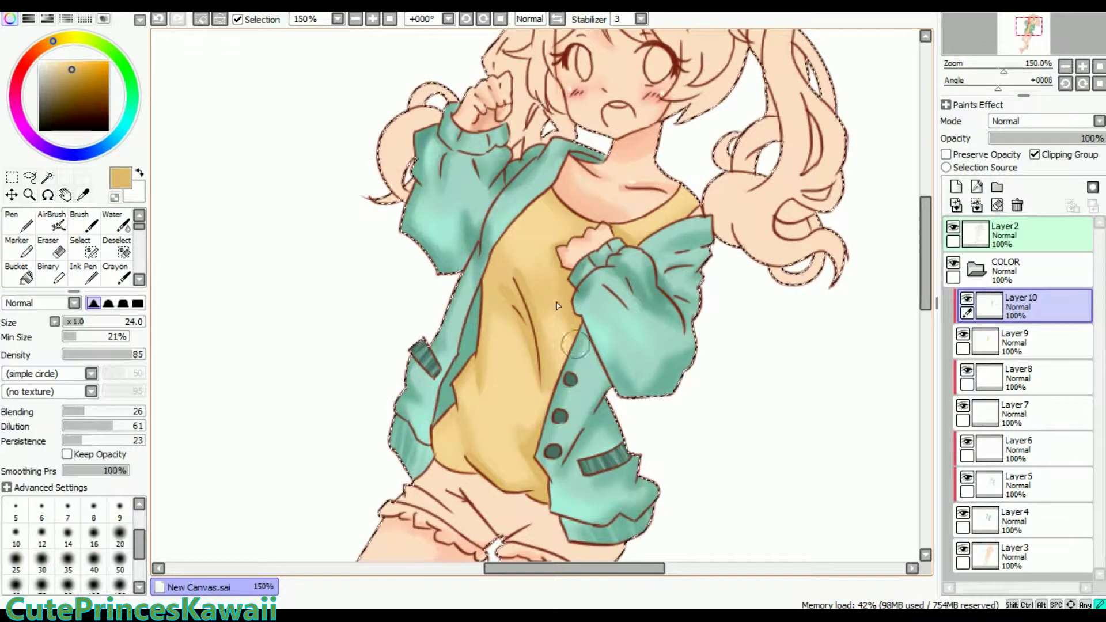
Highlight the shirt in pale cream on a new clipping layer with the AirBrush, softening with the Eraser and Brush.
{"action": "left_click", "coordinate": [56, 61]}
{"action": "key", "text": "a"}
{"action": "key", "text": "ctrl+shift+n"}
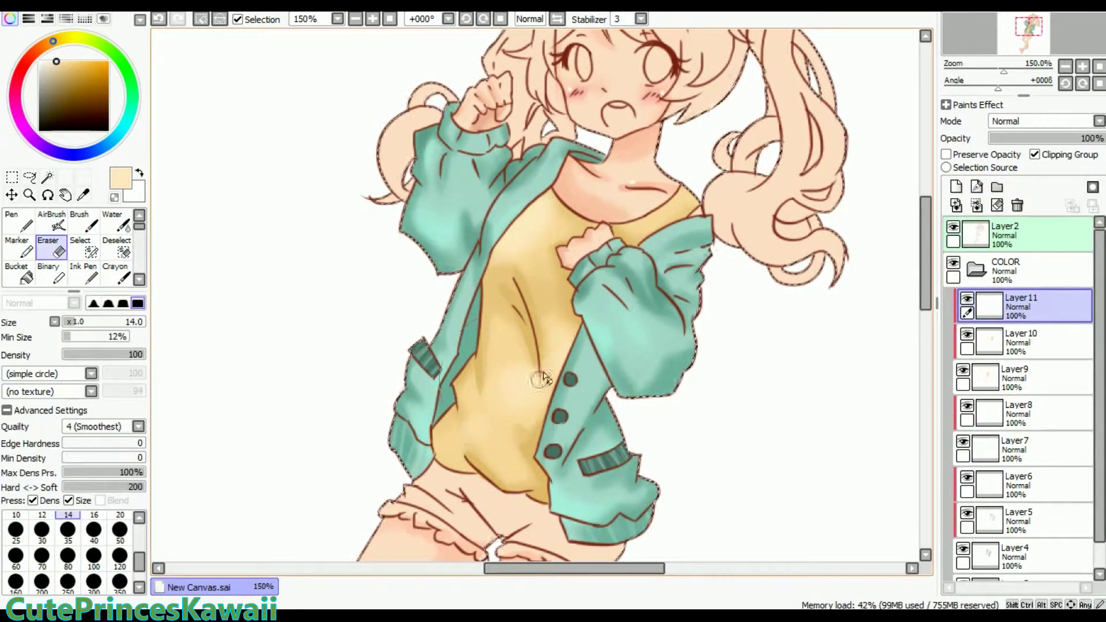
{"action": "key", "text": "b"}
{"action": "key", "text": "a"}
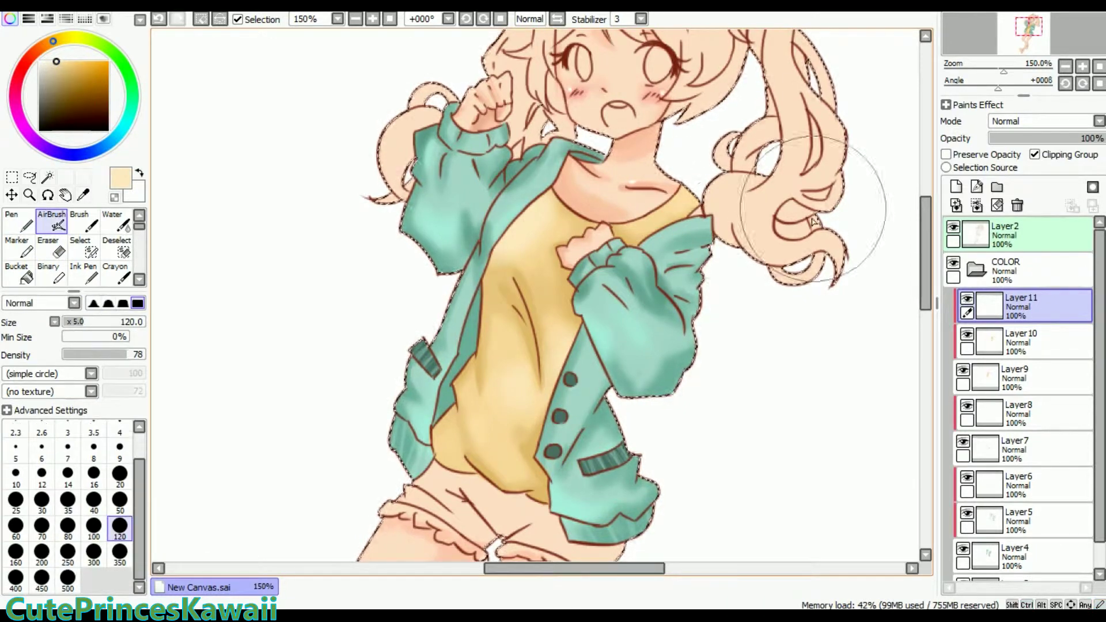
Create a new layer for the shorts, choose a blue hue and try painting the shorts with the Pen.
{"action": "key", "text": "ctrl+shift+n"}
{"action": "scroll", "coordinate": [812, 189], "scroll_direction": "down", "scroll_amount": 5}
{"action": "left_click", "coordinate": [19, 274]}
{"action": "left_click", "coordinate": [81, 154]}
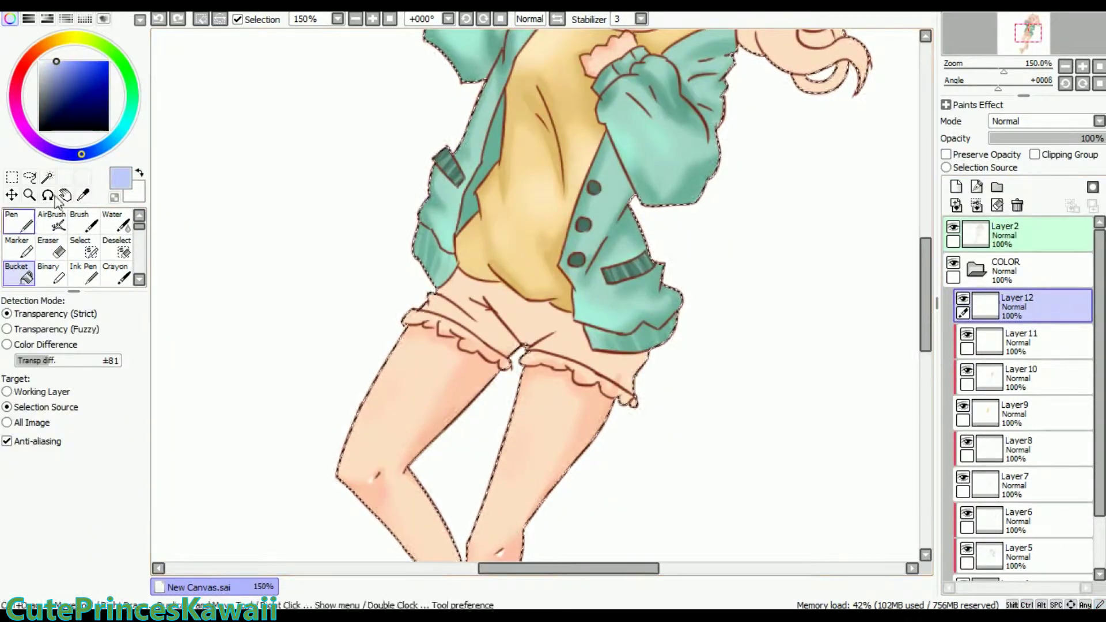
{"action": "left_click", "coordinate": [106, 145]}
{"action": "key", "text": "ctrl+plus"}
{"action": "key", "text": "ctrl+plus"}
{"action": "left_click", "coordinate": [53, 100]}
{"action": "key", "text": "n"}
{"action": "mouse_move", "coordinate": [378, 262]}
{"action": "left_mouse_down"}
{"action": "mouse_move", "coordinate": [359, 282]}
{"action": "mouse_move", "coordinate": [383, 252]}
{"action": "mouse_move", "coordinate": [555, 318]}
{"action": "mouse_move", "coordinate": [598, 318]}
{"action": "mouse_move", "coordinate": [617, 366]}
{"action": "left_mouse_up"}
{"action": "key", "text": "ctrl+z"}
Fill the shorts with a muted grey-blue on Layer12 using the Bucket.
{"action": "left_click", "coordinate": [49, 91]}
{"action": "left_click", "coordinate": [19, 274]}
{"action": "left_click", "coordinate": [438, 346]}
Create a clipping layer above the shorts and paint light blue areas on them with the AirBrush at size 25.
{"action": "key", "text": "ctrl+shift+n"}
{"action": "key", "text": "ctrl+alt+g"}
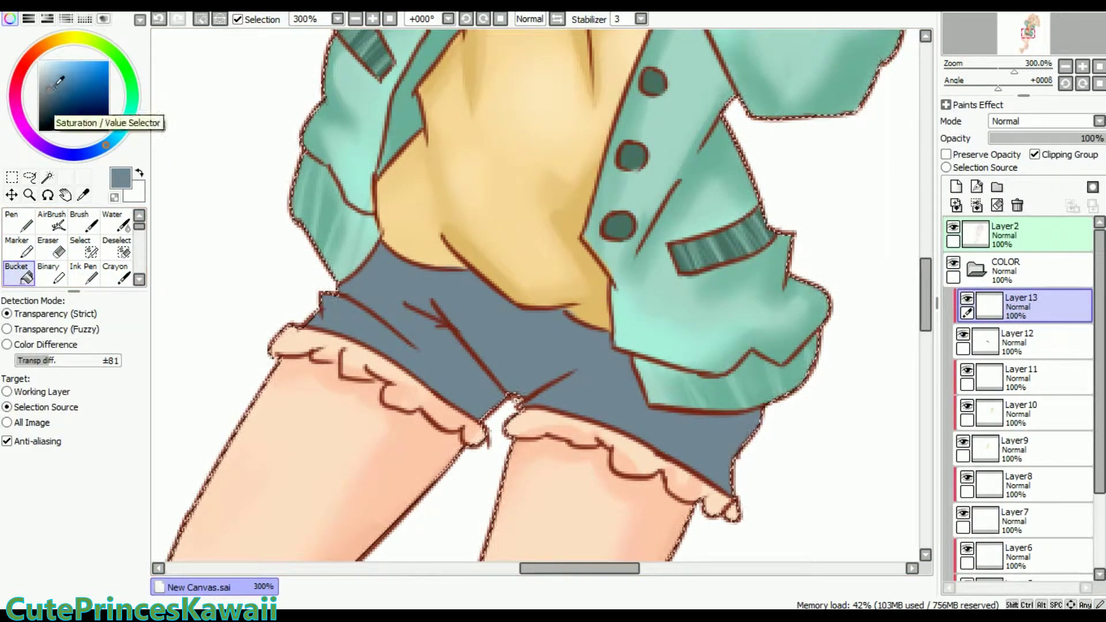
{"action": "left_click", "coordinate": [55, 74]}
{"action": "left_click", "coordinate": [52, 224]}
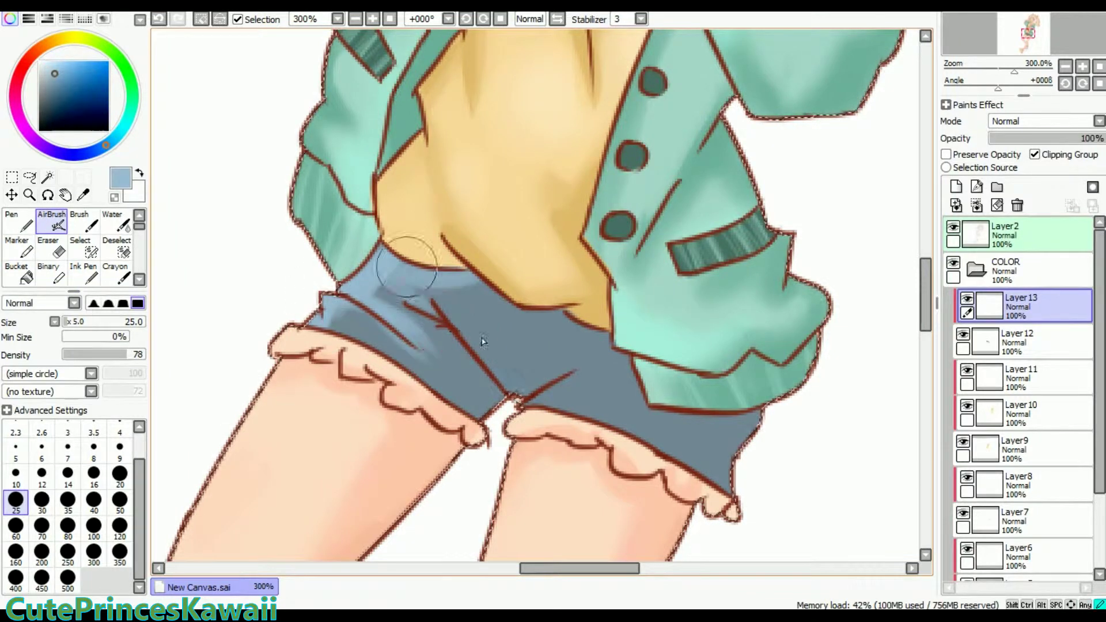
{"action": "left_click_drag", "start_coordinate": [407, 267], "coordinate": [536, 340]}
{"action": "key", "text": "ctrl+z"}
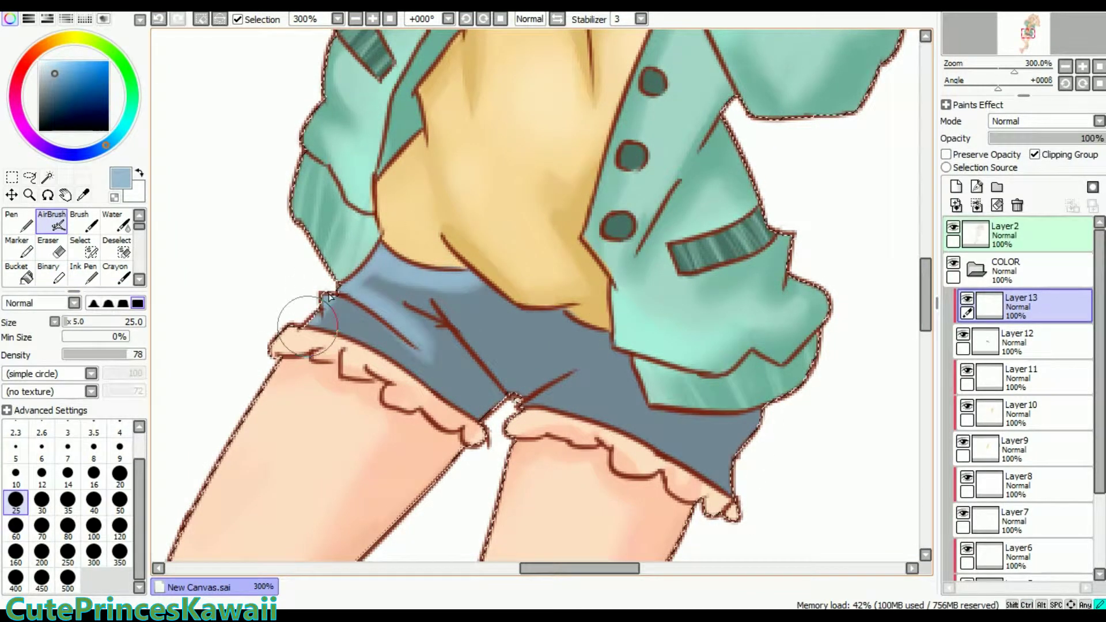
Extend the light blue areas across the shorts and blend them with the Brush at size 24.
{"action": "key", "text": "n"}
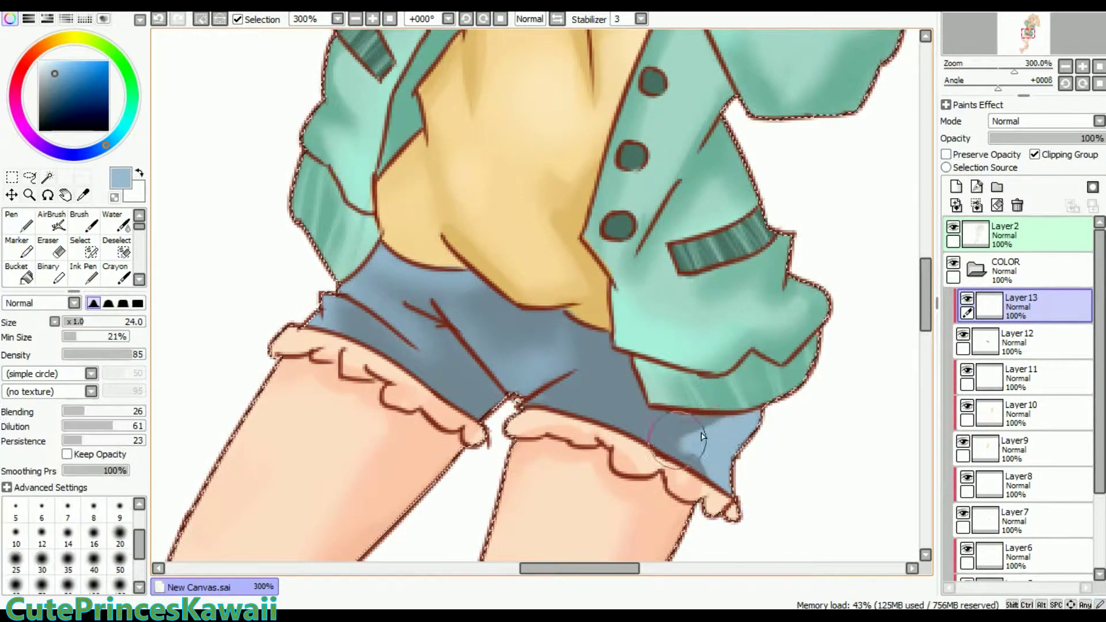
{"action": "key", "text": "b"}
{"action": "key", "text": "ctrl+y"}
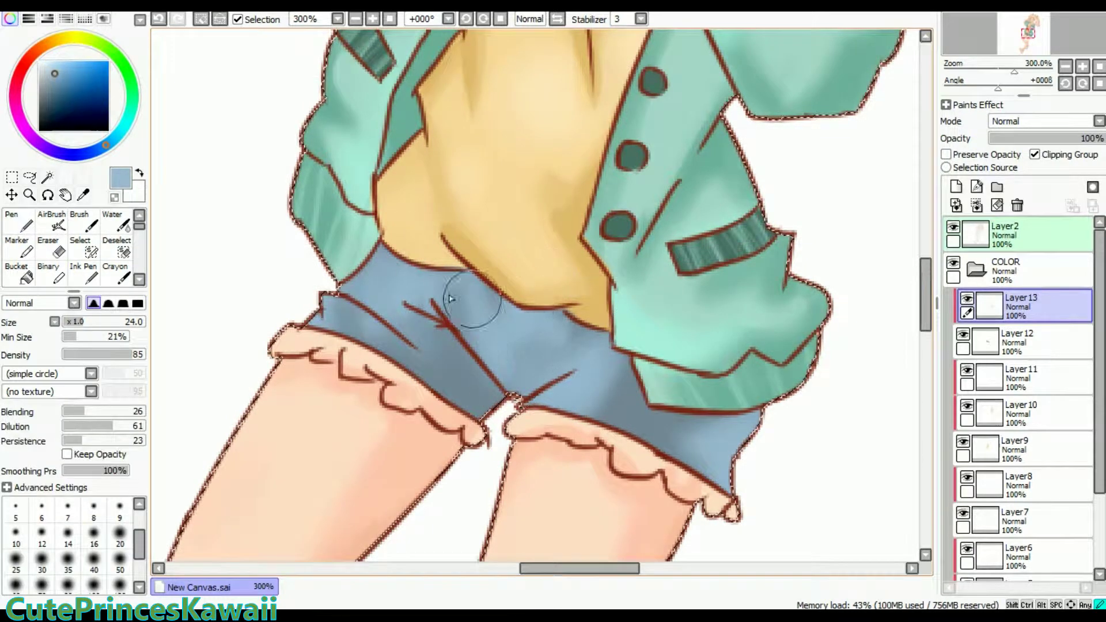
{"action": "key", "text": "n"}
{"action": "key", "text": "b"}
{"action": "key", "text": "n"}
{"action": "key", "text": "b"}
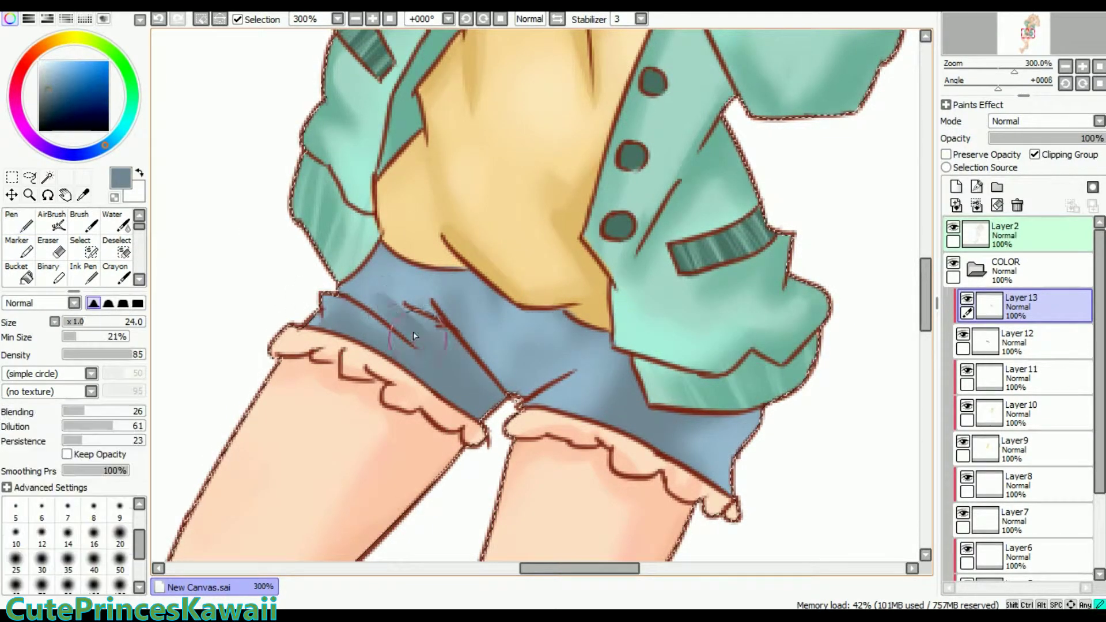
{"action": "key", "text": "n"}
{"action": "key", "text": "b"}
Add deeper blue tones across both legs of the shorts on Layer13.
{"action": "left_click", "coordinate": [61, 88]}
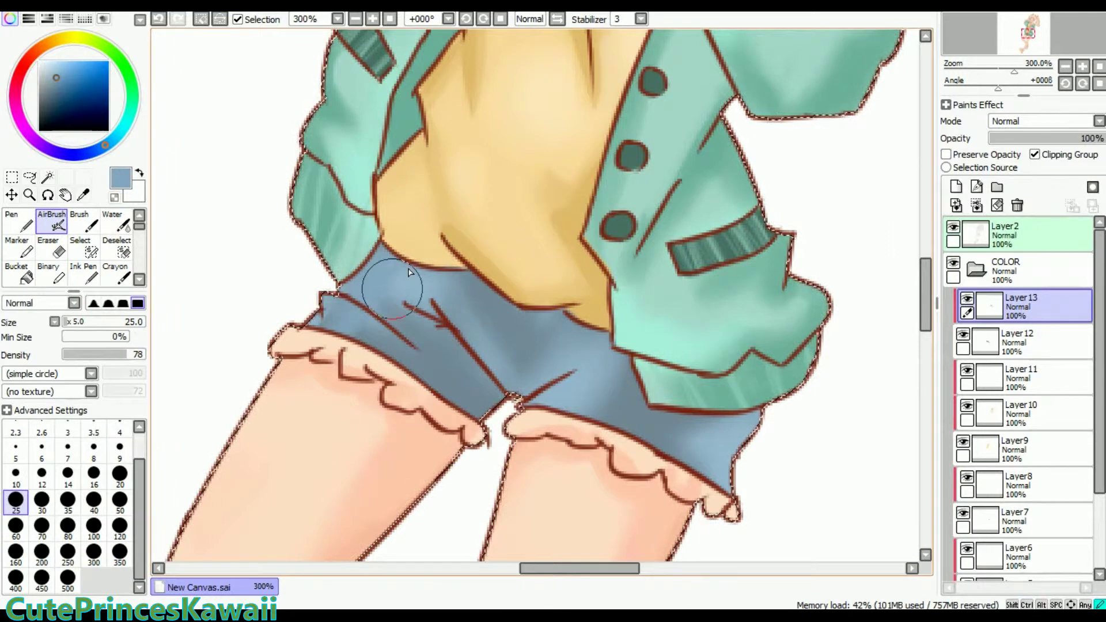
{"action": "left_click_drag", "start_coordinate": [403, 271], "coordinate": [447, 340]}
{"action": "left_click_drag", "start_coordinate": [479, 314], "coordinate": [531, 410]}
{"action": "left_click_drag", "start_coordinate": [556, 331], "coordinate": [626, 418]}
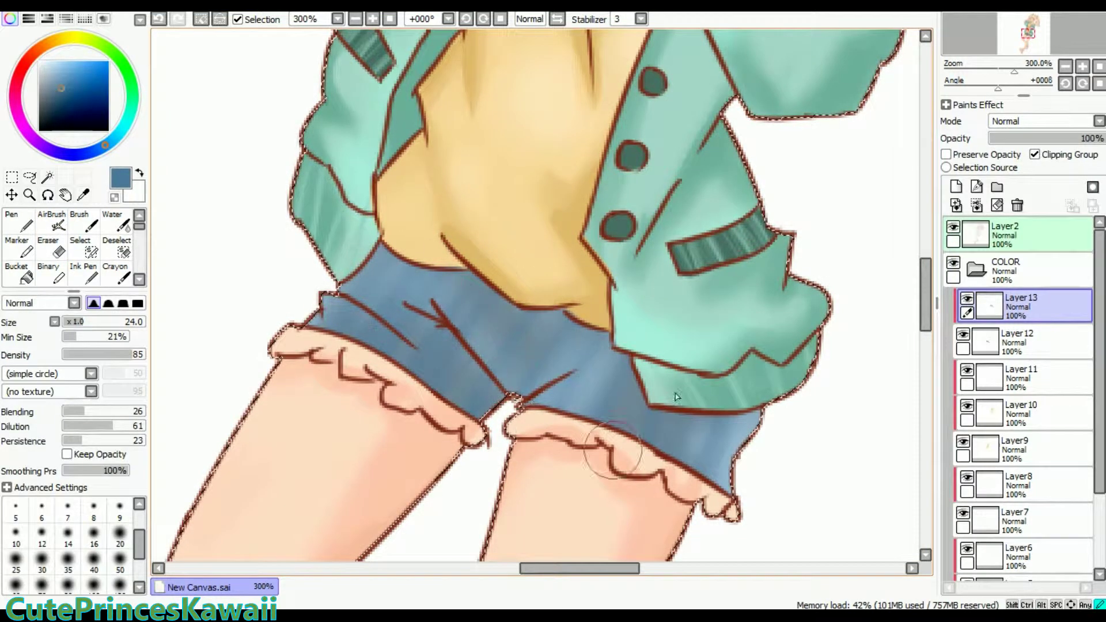
Shade the shorts' folds and crotch in dark grey-blue with the AirBrush at size 25 and blend with the Brush.
{"action": "left_click", "coordinate": [49, 98]}
{"action": "key", "text": "v"}
{"action": "left_click_drag", "start_coordinate": [455, 346], "coordinate": [488, 385]}
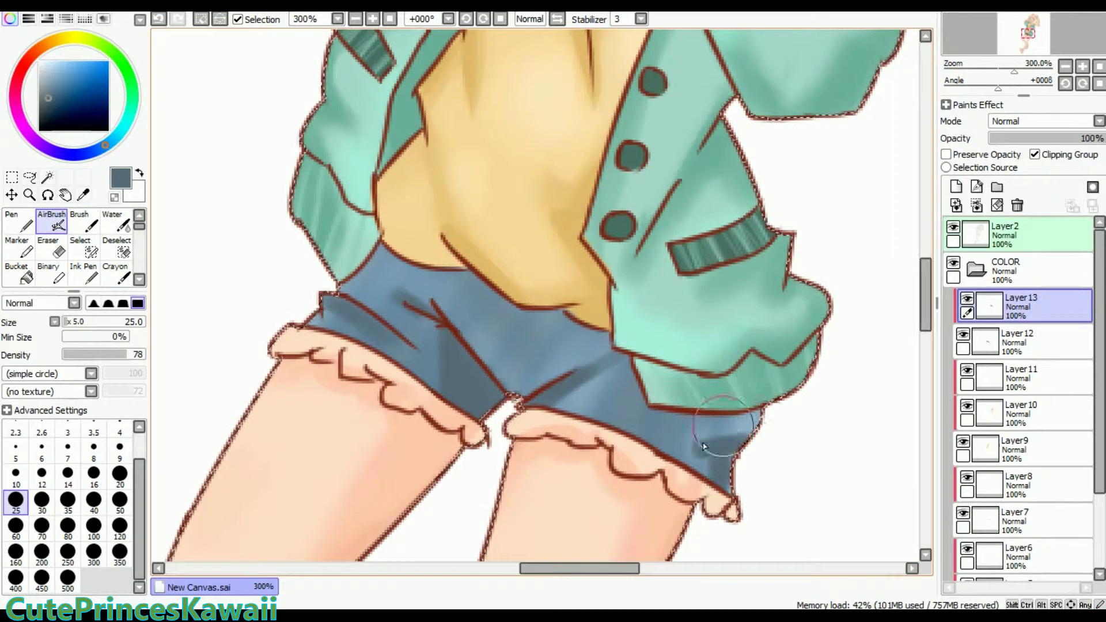
{"action": "key", "text": "b"}
{"action": "left_click_drag", "start_coordinate": [585, 363], "coordinate": [614, 343]}
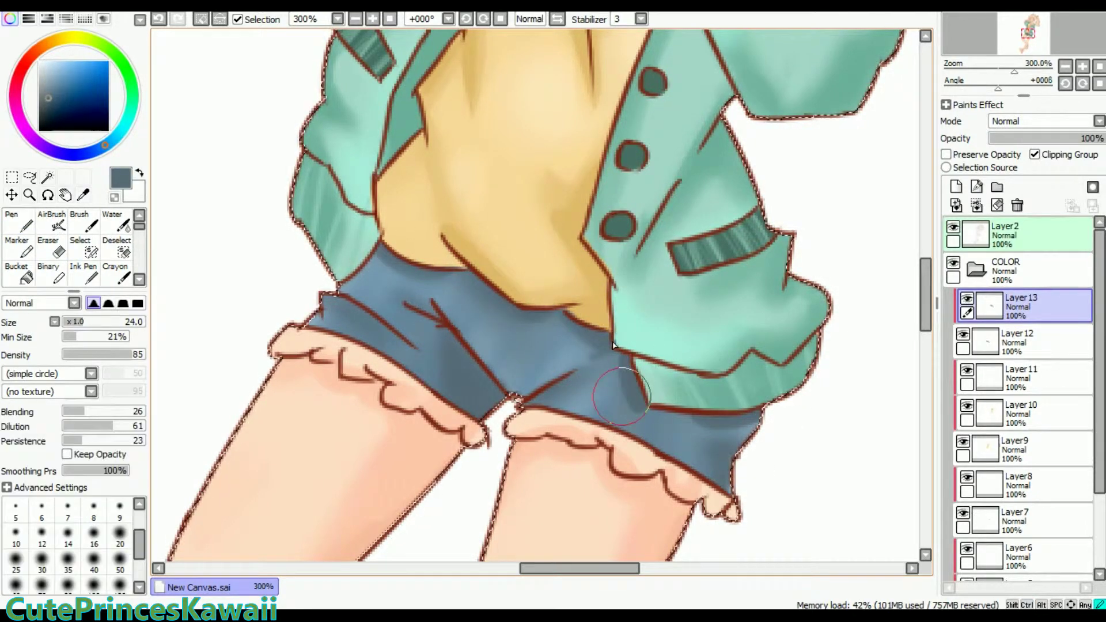
{"action": "left_click_drag", "start_coordinate": [489, 386], "coordinate": [464, 328]}
{"action": "left_click_drag", "start_coordinate": [488, 363], "coordinate": [525, 406]}
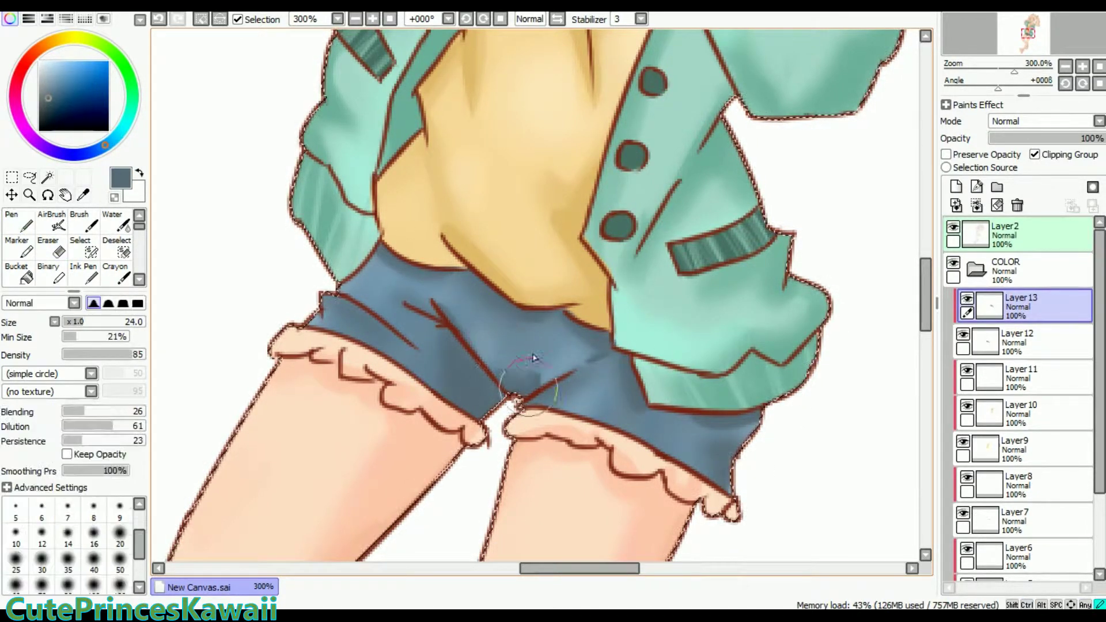
Create a layer above Layer13 and paint the ruffle on the viewer's-left leg of the shorts white with the Pen at size 27.
{"action": "key", "text": "ctrl+shift+n"}
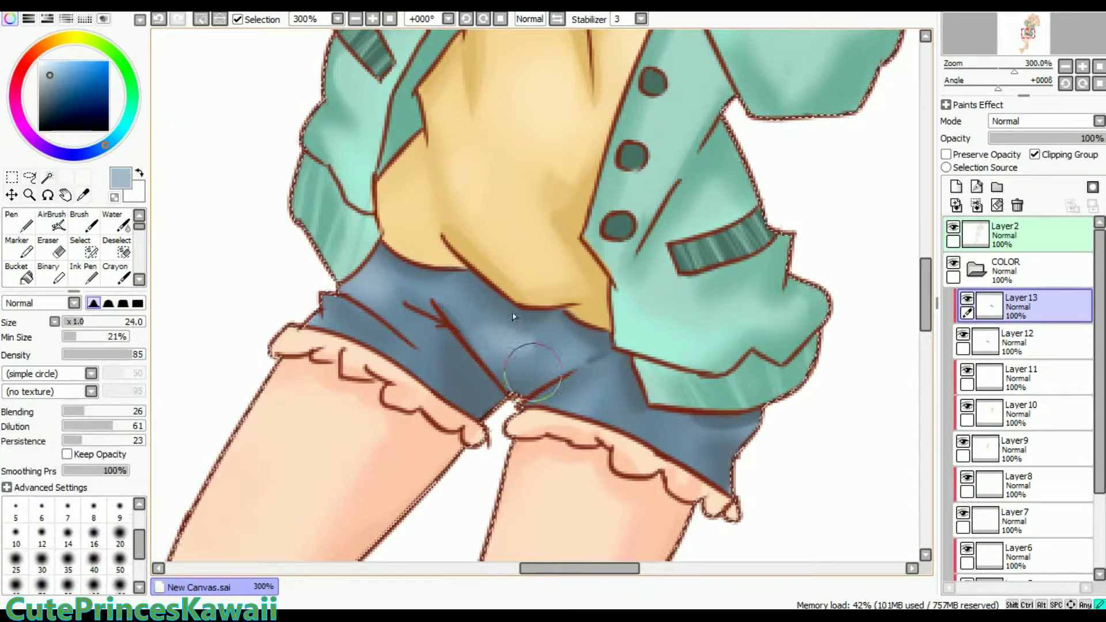
{"action": "left_click", "coordinate": [86, 248]}
{"action": "left_click", "coordinate": [18, 222]}
{"action": "key", "text": "ctrl+alt+g"}
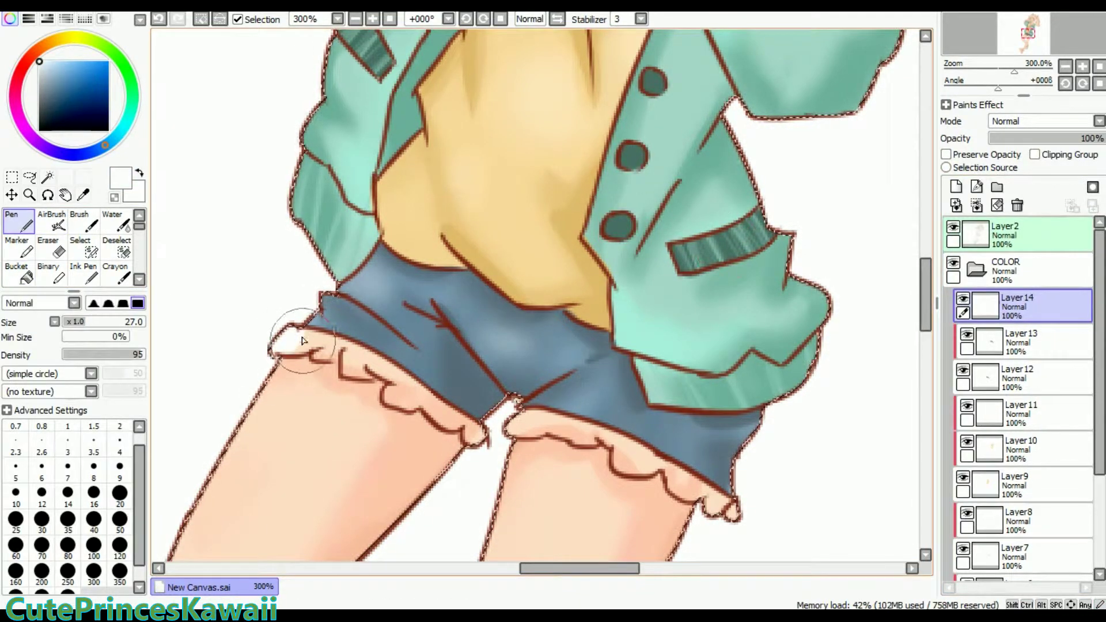
{"action": "key", "text": "ctrl+z"}
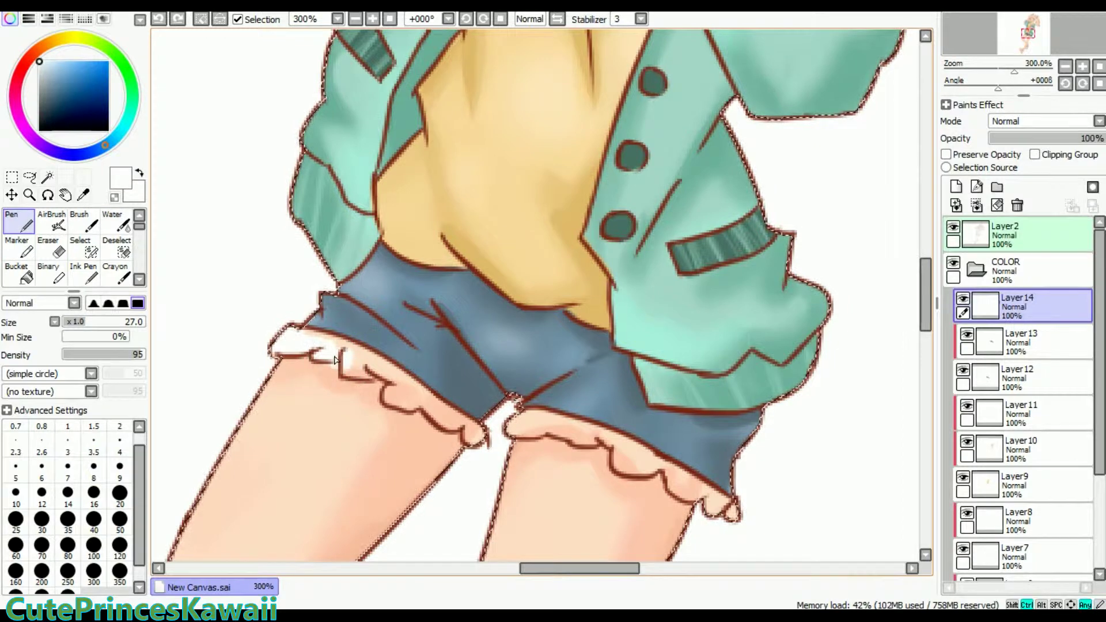
{"action": "mouse_move", "coordinate": [344, 358]}
{"action": "left_mouse_down"}
{"action": "mouse_move", "coordinate": [389, 380]}
{"action": "mouse_move", "coordinate": [377, 388]}
{"action": "mouse_move", "coordinate": [359, 378]}
{"action": "mouse_move", "coordinate": [425, 408]}
{"action": "left_mouse_up"}
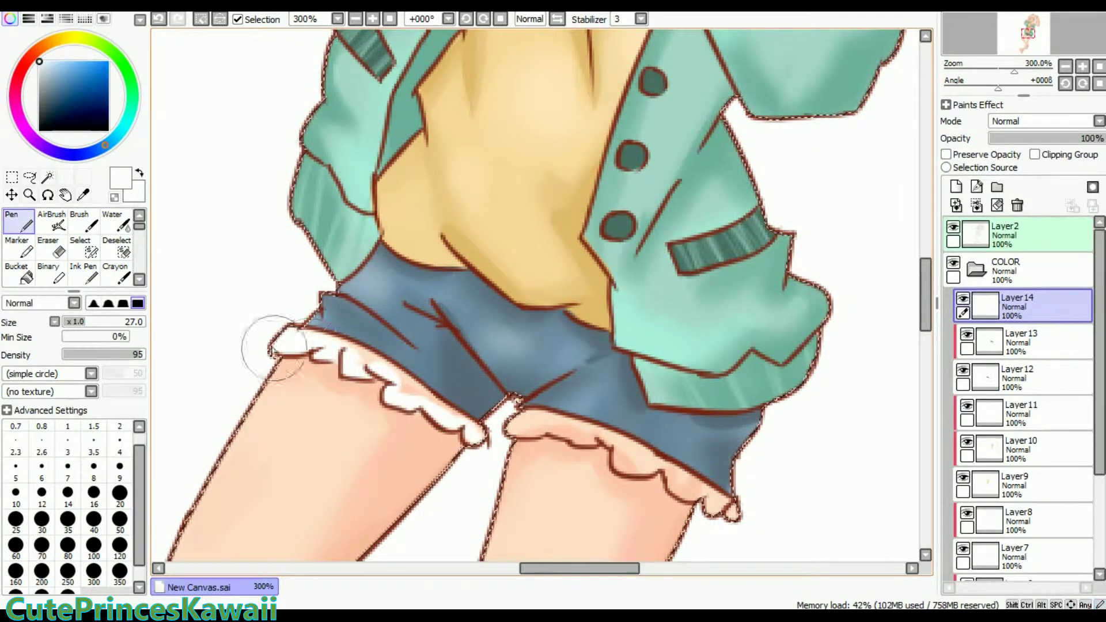
Paint the ruffle on the viewer's-right leg of the shorts white with the Pen at size 27.
{"action": "left_click_drag", "start_coordinate": [507, 418], "coordinate": [539, 425]}
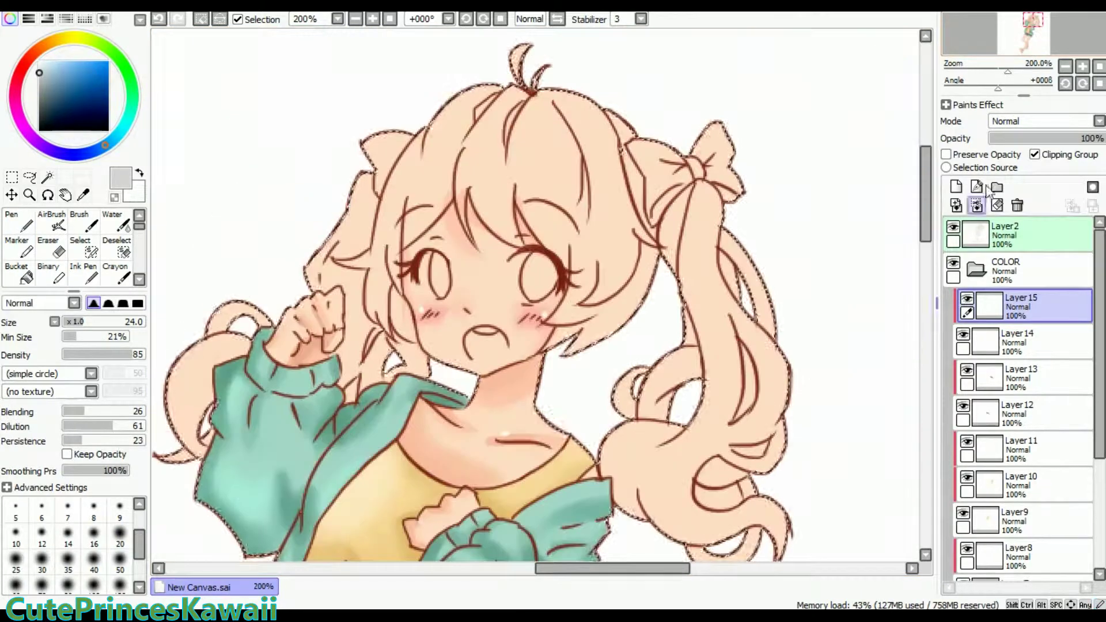
Create a layer above Layer15 and fill the main hair areas and pigtails with medium brown using the Bucket.
{"action": "left_click", "coordinate": [956, 187]}
{"action": "left_click", "coordinate": [17, 274]}
{"action": "left_click", "coordinate": [35, 51]}
{"action": "left_click", "coordinate": [62, 78]}
{"action": "left_click", "coordinate": [606, 183]}
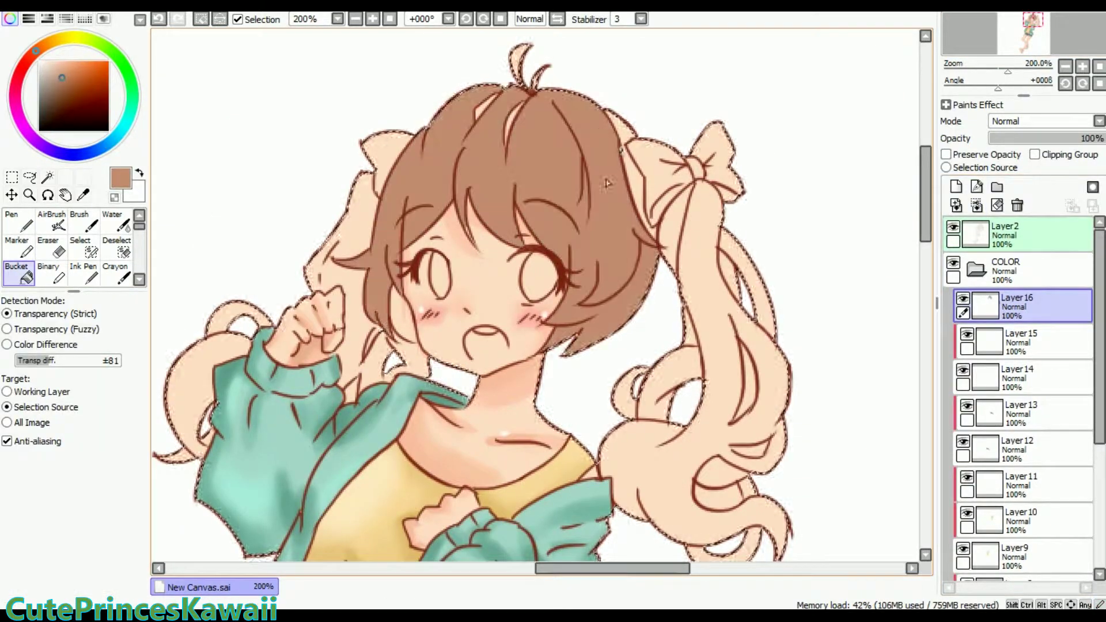
{"action": "left_click", "coordinate": [184, 398]}
{"action": "left_click", "coordinate": [714, 357]}
{"action": "left_click", "coordinate": [767, 539]}
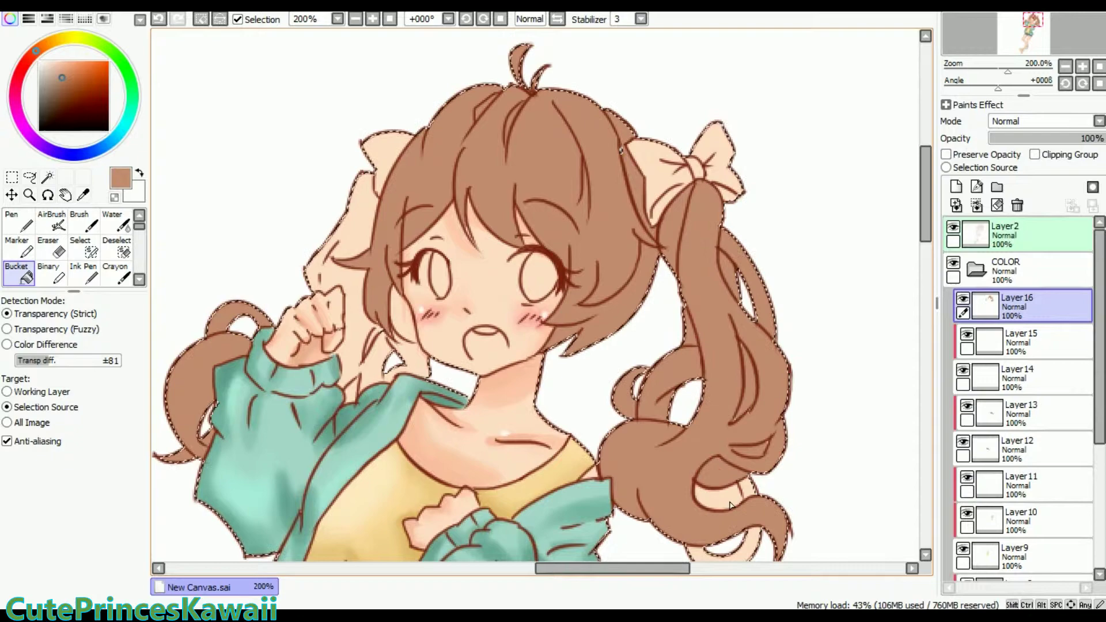
Paint the unfilled hair behind the raised fist and the remaining pigtail gaps brown with the Pen at size 27.
{"action": "key", "text": "n"}
{"action": "left_click", "coordinate": [373, 19]}
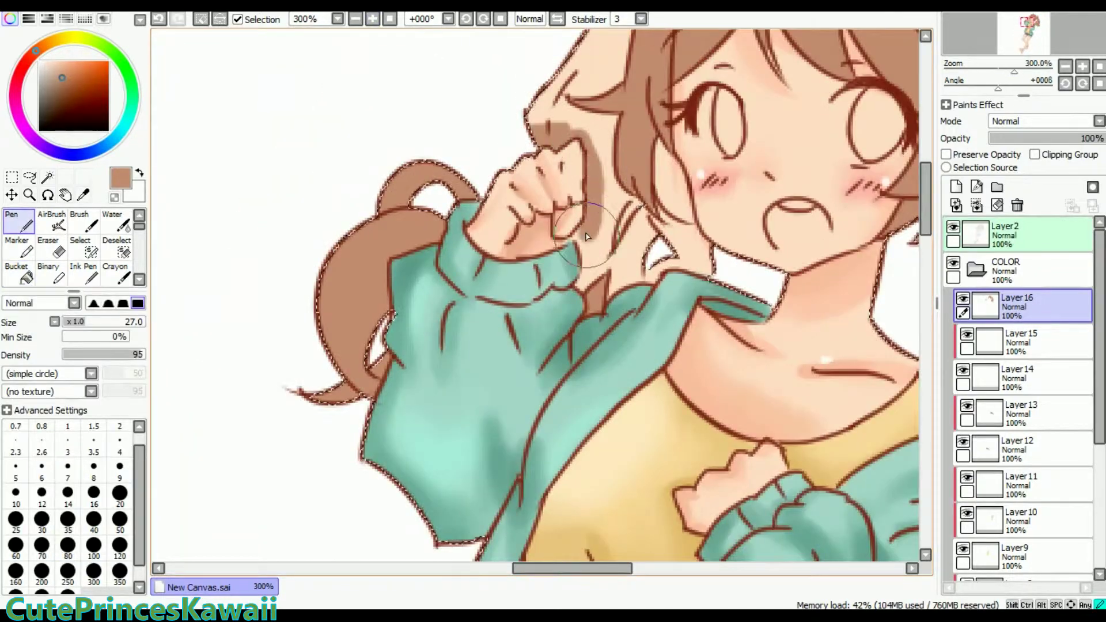
{"action": "key", "text": "minus"}
{"action": "key", "text": "minus"}
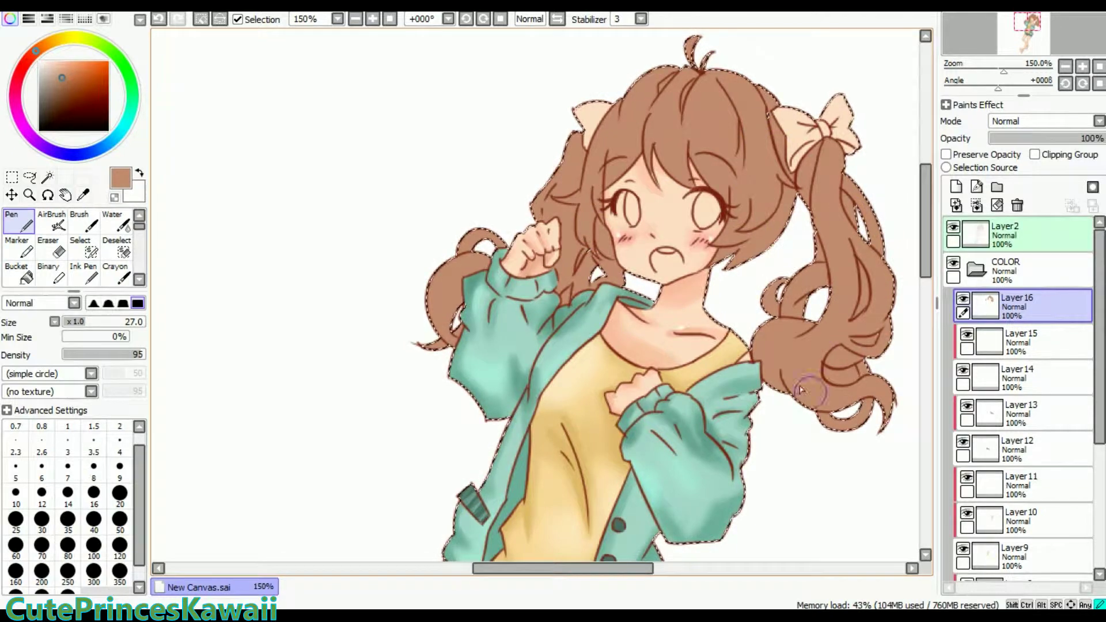
Create a clipped layer above Layer16, shade the hair in darker brown with the AirBrush at size 25, and blend with the Brush at size 24.
{"action": "key", "text": "ctrl+shift+n"}
{"action": "key", "text": "v"}
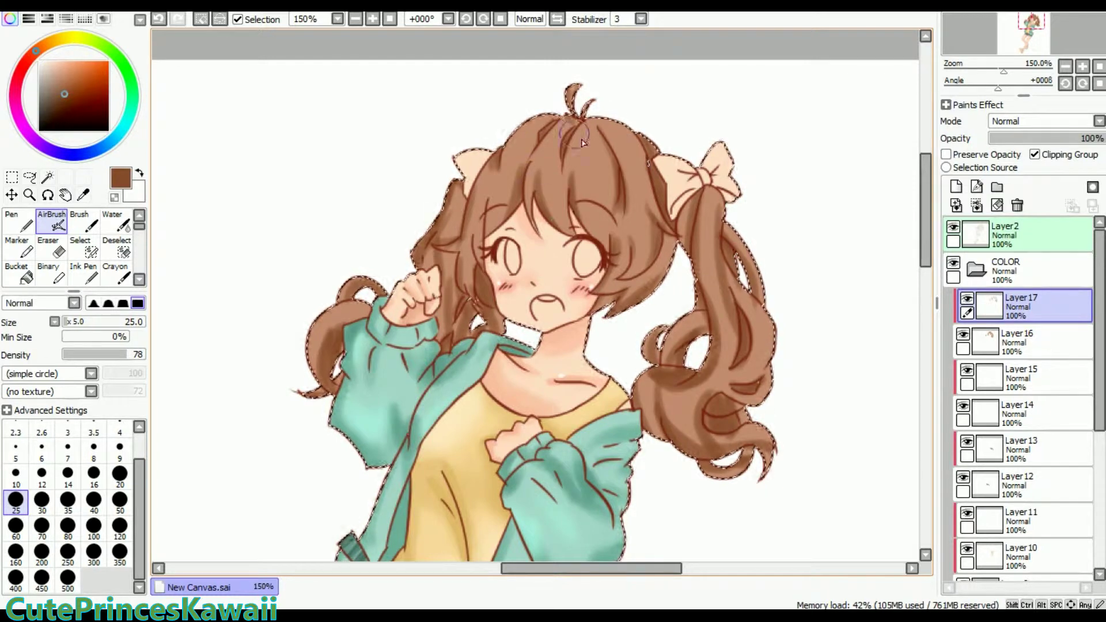
{"action": "key", "text": "b"}
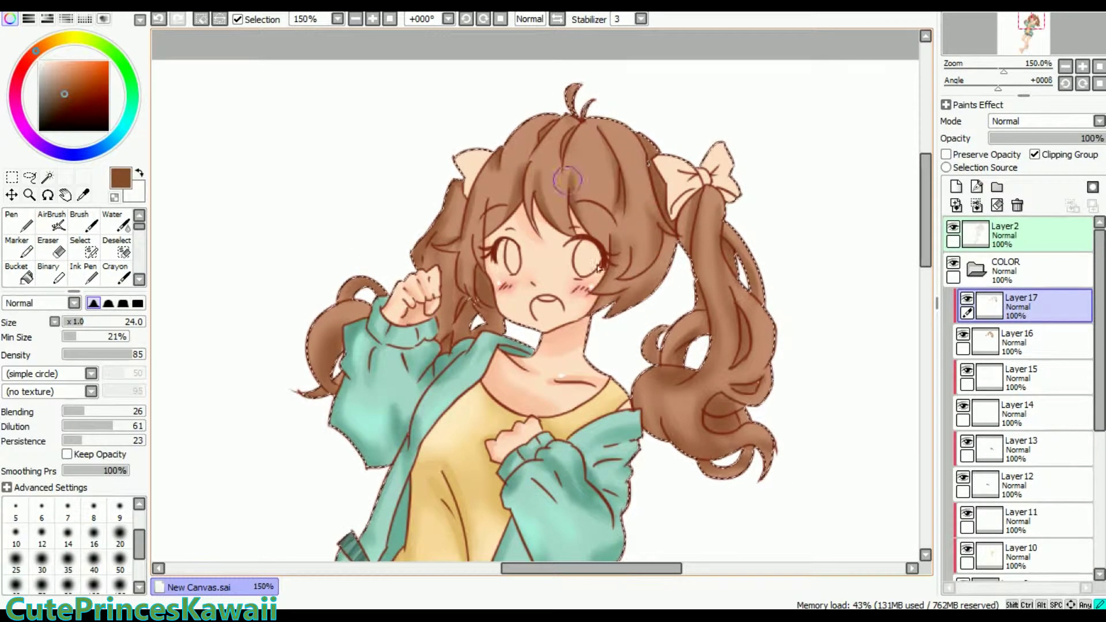
Create a clipped layer above Layer17, paint pale beige highlight streaks on the bangs with the Pen, and blend them with the Brush at size 24.
{"action": "scroll", "coordinate": [568, 180], "scroll_direction": "up", "scroll_amount": 2}
{"action": "key", "text": "n"}
{"action": "left_click", "coordinate": [64, 77]}
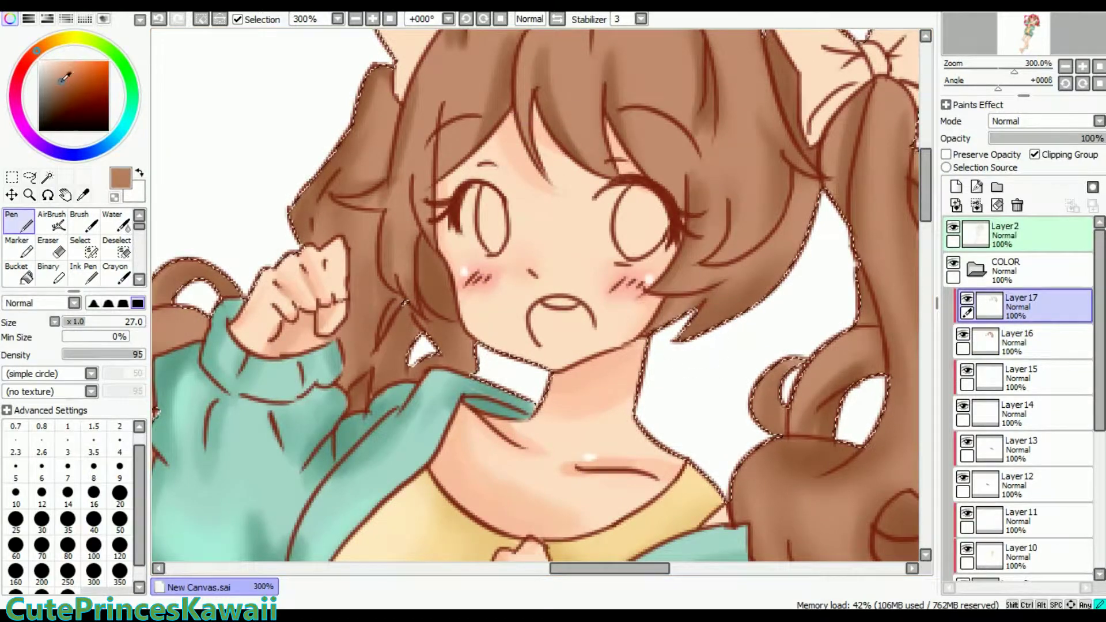
{"action": "left_click", "coordinate": [53, 71]}
{"action": "scroll", "coordinate": [535, 288], "scroll_direction": "down", "scroll_amount": 1}
{"action": "left_click", "coordinate": [956, 186]}
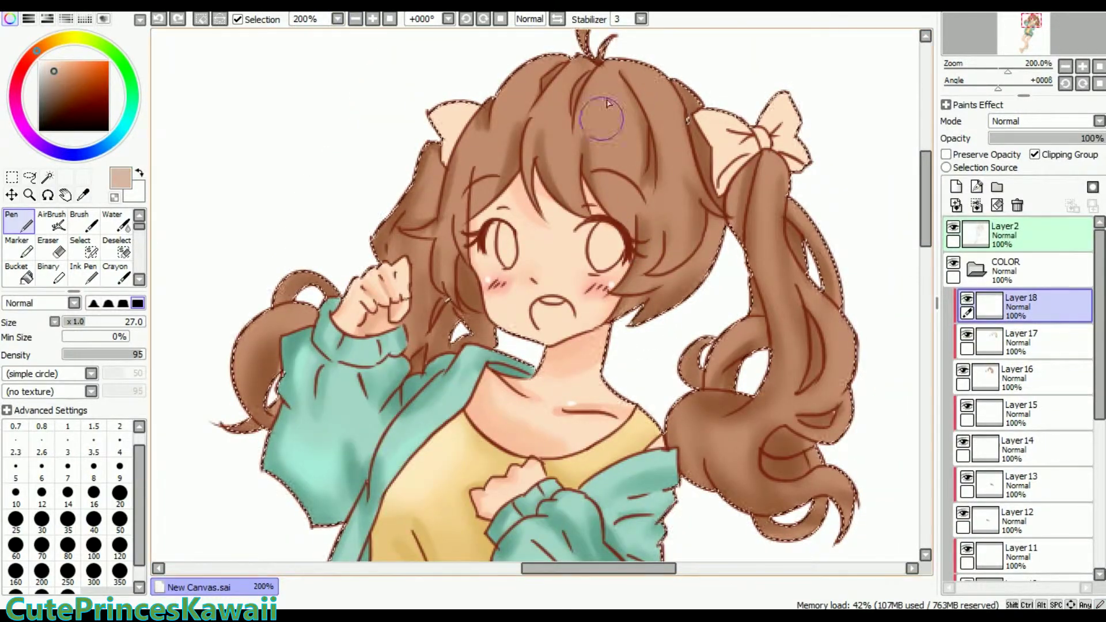
{"action": "key", "text": "b"}
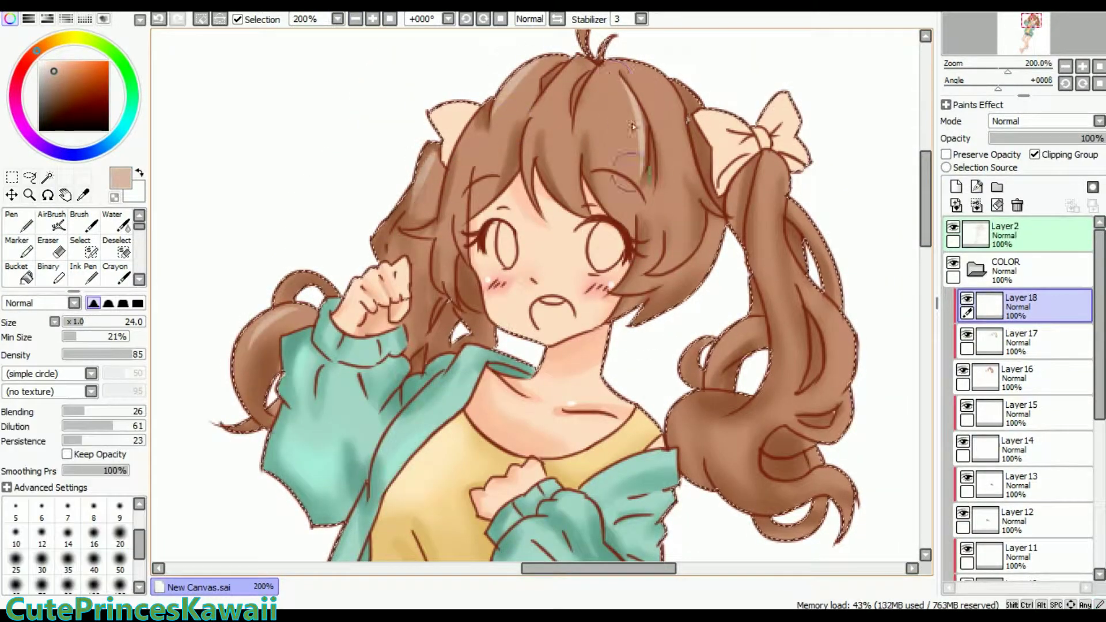
{"action": "key", "text": "n"}
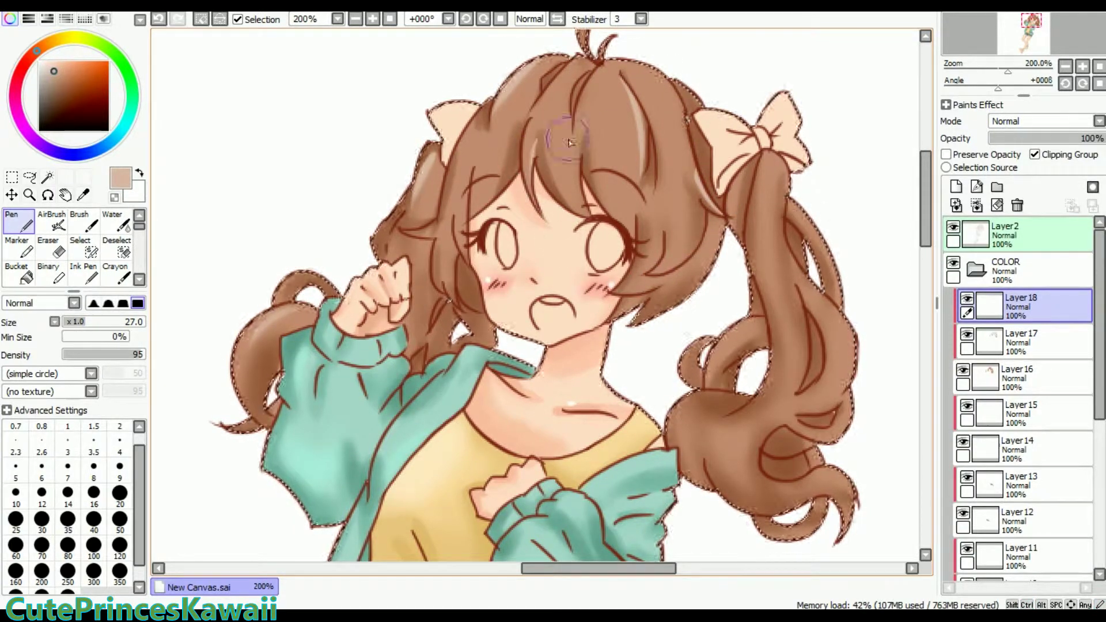
Add pale beige highlight strands along both pigtails and blend them with the Brush at size 11.
{"action": "left_click_drag", "start_coordinate": [741, 184], "coordinate": [772, 392]}
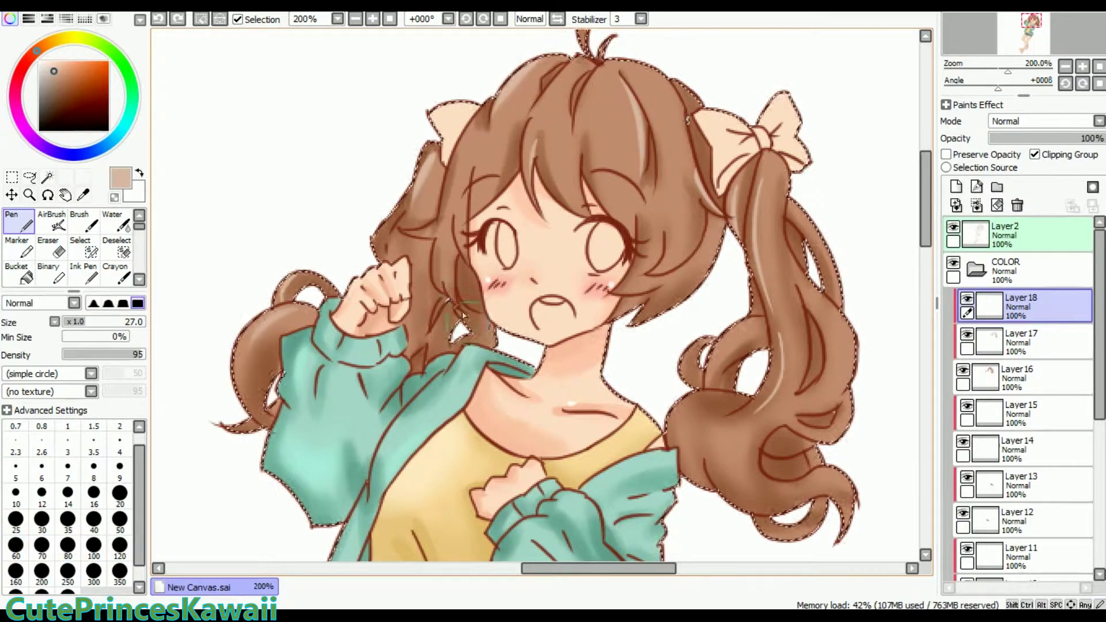
{"action": "left_click_drag", "start_coordinate": [733, 448], "coordinate": [638, 310]}
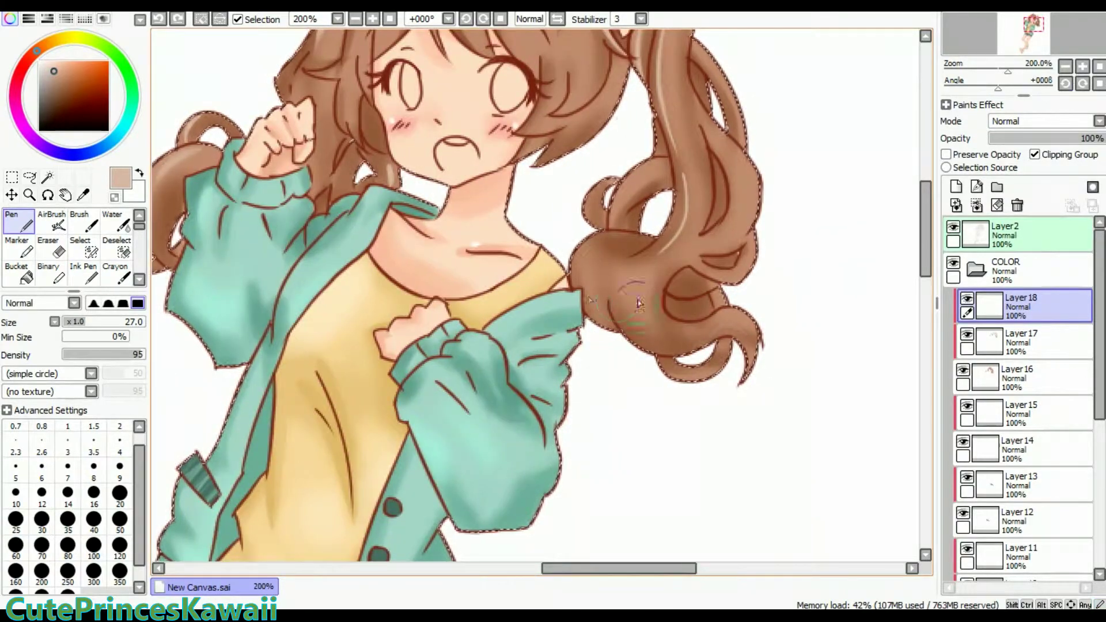
{"action": "key", "text": "b"}
{"action": "left_click", "coordinate": [1024, 37]}
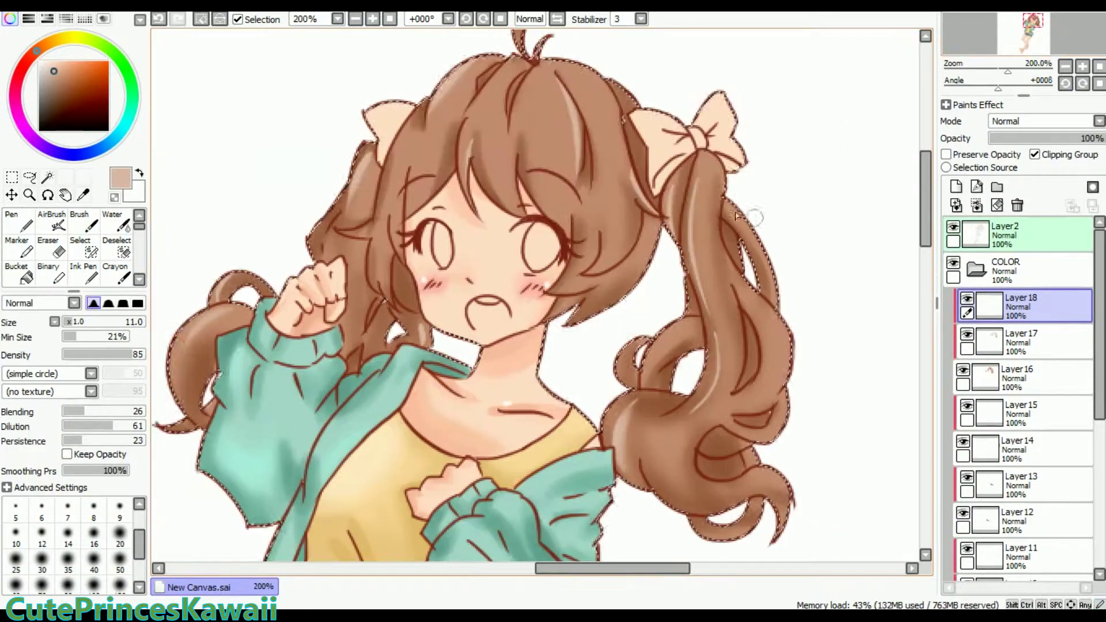
{"action": "key", "text": "n"}
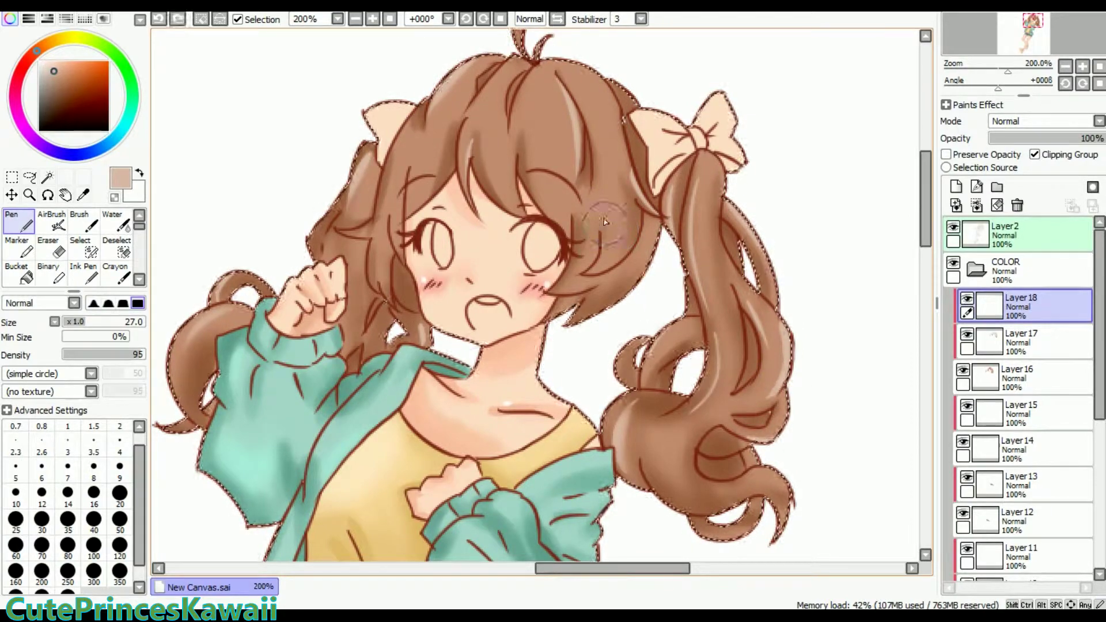
Create a clipped layer above Layer18 and paint a peach highlight band across the top of the hair with the Pen at size 37.
{"action": "key", "text": "ctrl+shift+n"}
{"action": "left_click", "coordinate": [67, 61]}
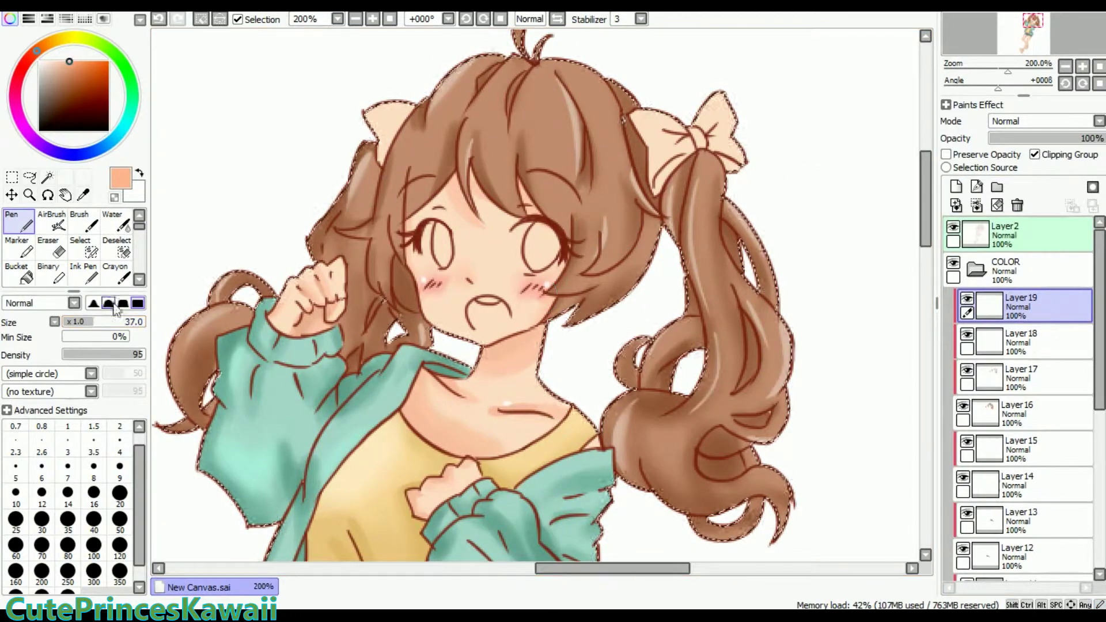
{"action": "left_click_drag", "start_coordinate": [428, 117], "coordinate": [639, 132]}
Trim the peach band into separate streaks with the Eraser at sizes 14 and 8, and soften them with the Brush.
{"action": "key", "text": "e"}
{"action": "key", "text": "bracketleft"}
{"action": "key", "text": "bracketleft"}
{"action": "key", "text": "bracketleft"}
{"action": "key", "text": "bracketleft"}
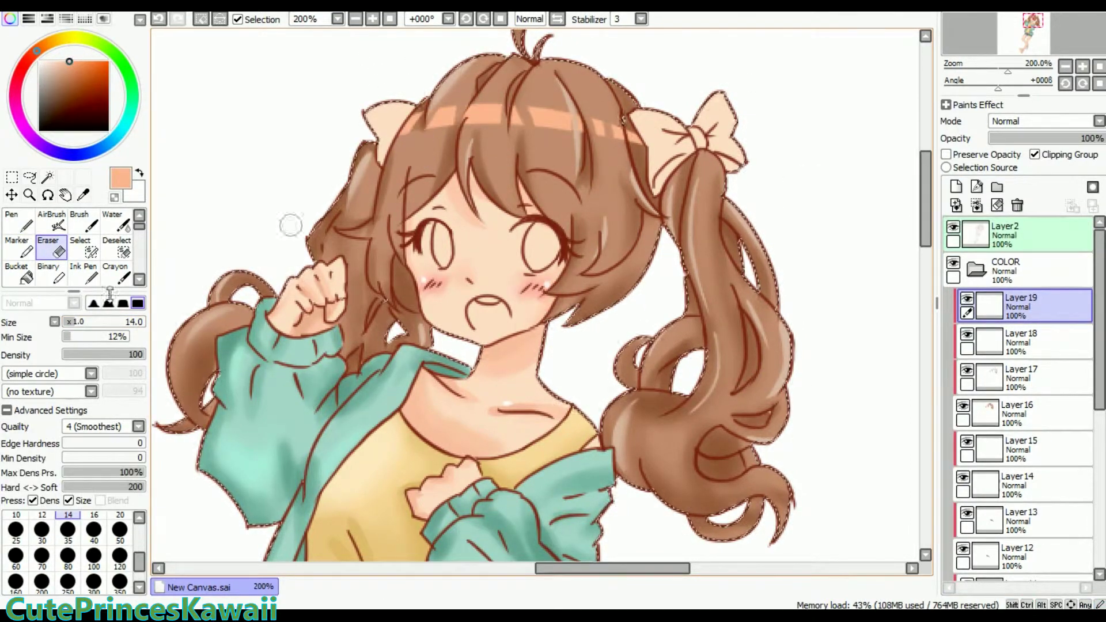
{"action": "left_click_drag", "start_coordinate": [507, 108], "coordinate": [618, 144]}
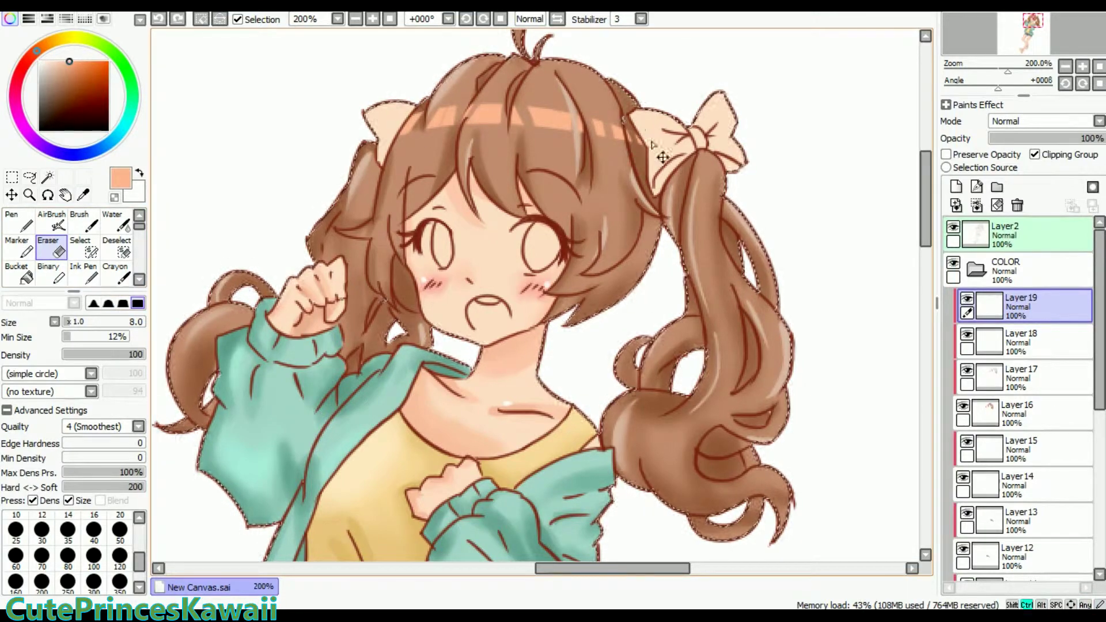
{"action": "key", "text": "b"}
{"action": "left_click", "coordinate": [26, 222]}
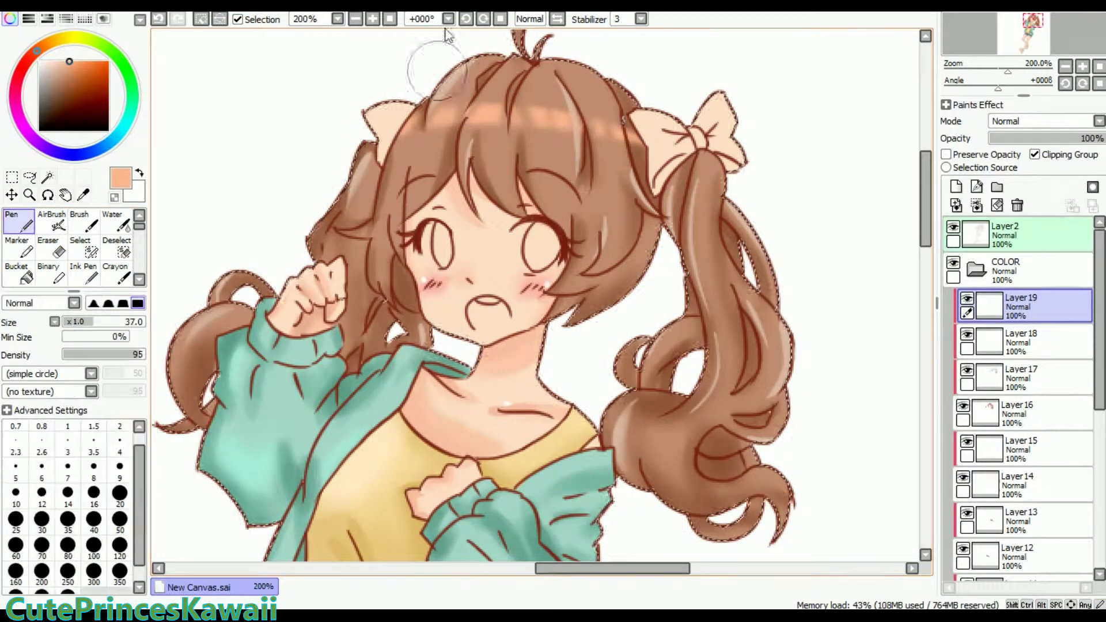
Tint the bangs and pigtails with soft peach on Layer19 using the AirBrush at size 55.
{"action": "scroll", "coordinate": [230, 288], "scroll_direction": "down", "scroll_amount": 1}
{"action": "left_click", "coordinate": [52, 221]}
{"action": "mouse_move", "coordinate": [615, 365]}
{"action": "left_mouse_down"}
{"action": "mouse_move", "coordinate": [699, 197]}
{"action": "mouse_move", "coordinate": [634, 173]}
{"action": "left_mouse_up"}
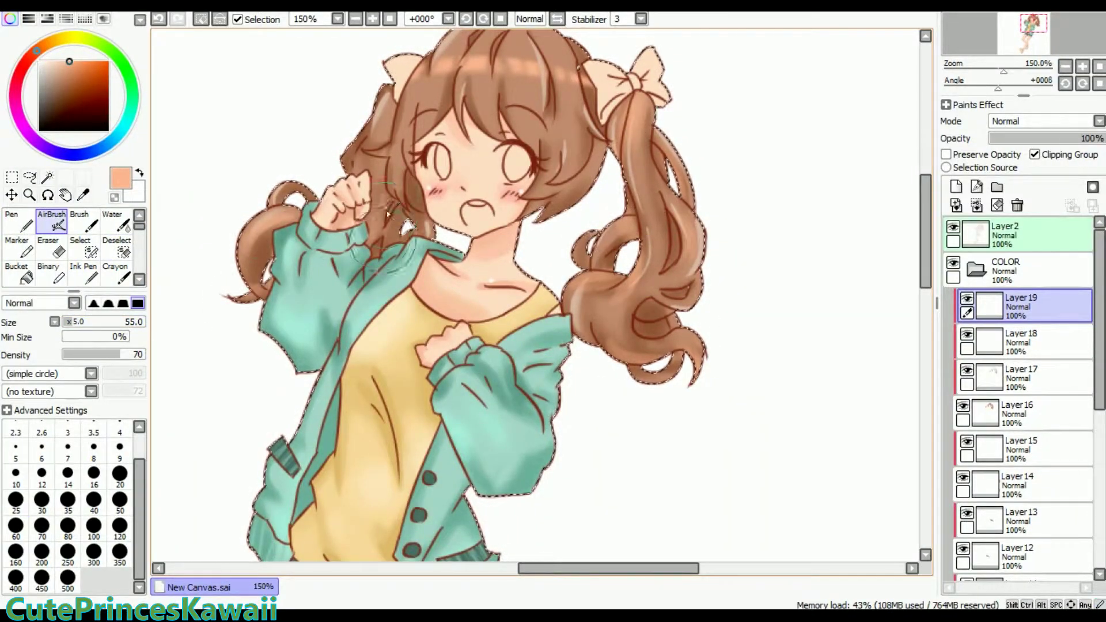
{"action": "left_click", "coordinate": [998, 42]}
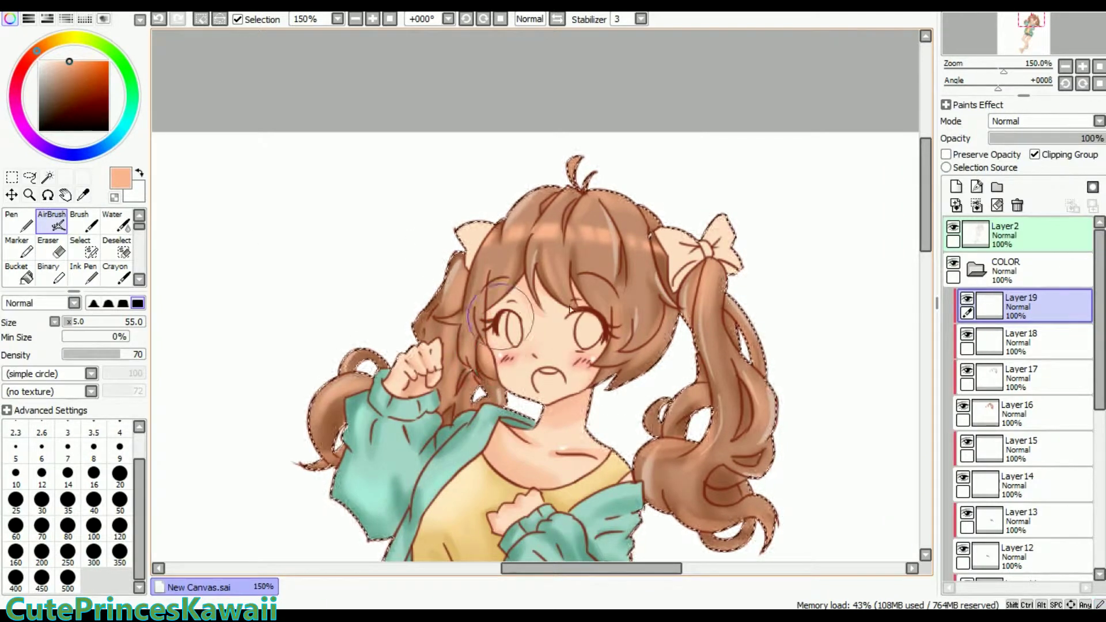
{"action": "left_click_drag", "start_coordinate": [615, 282], "coordinate": [567, 183]}
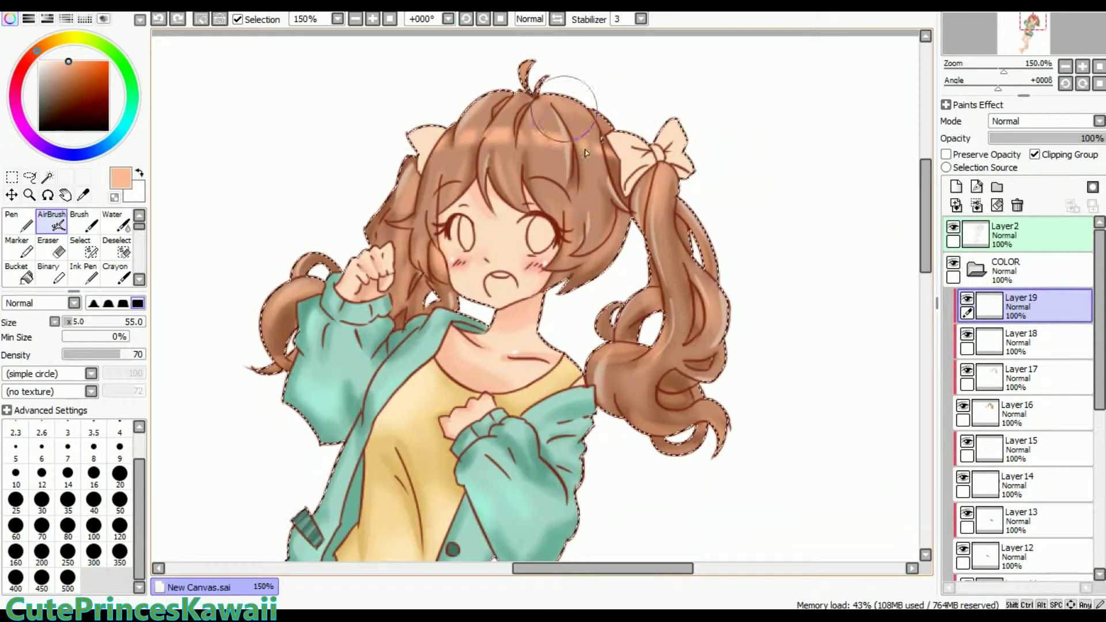
Try decorating the hair with small hearts using the Pen at size 37, in peach and pale yellow.
{"action": "key", "text": "n"}
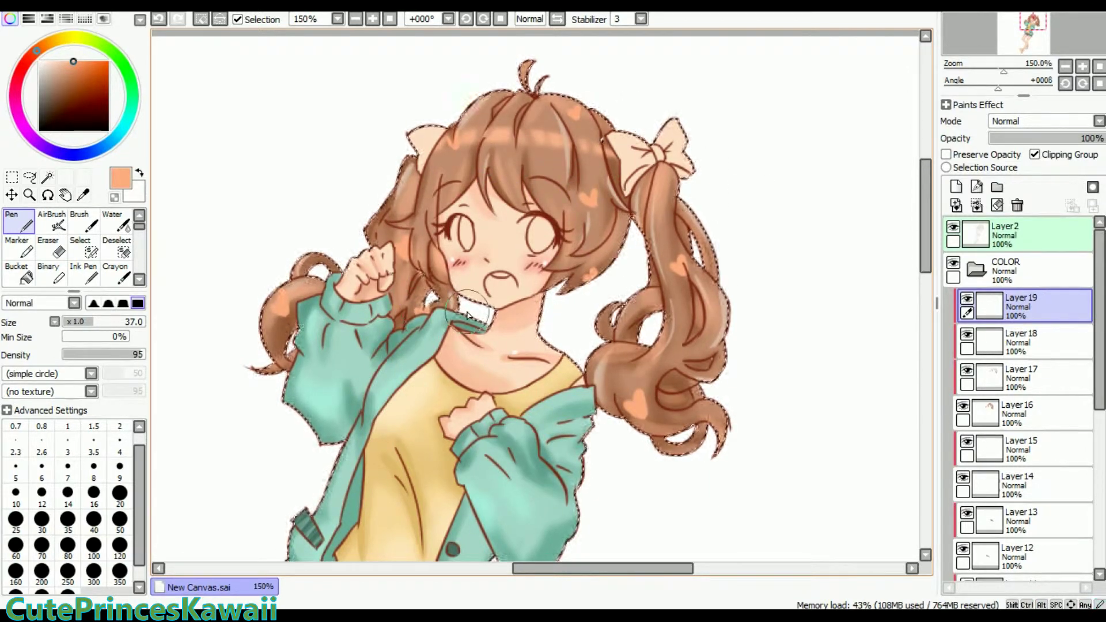
{"action": "left_click", "coordinate": [51, 42]}
{"action": "left_click", "coordinate": [61, 60]}
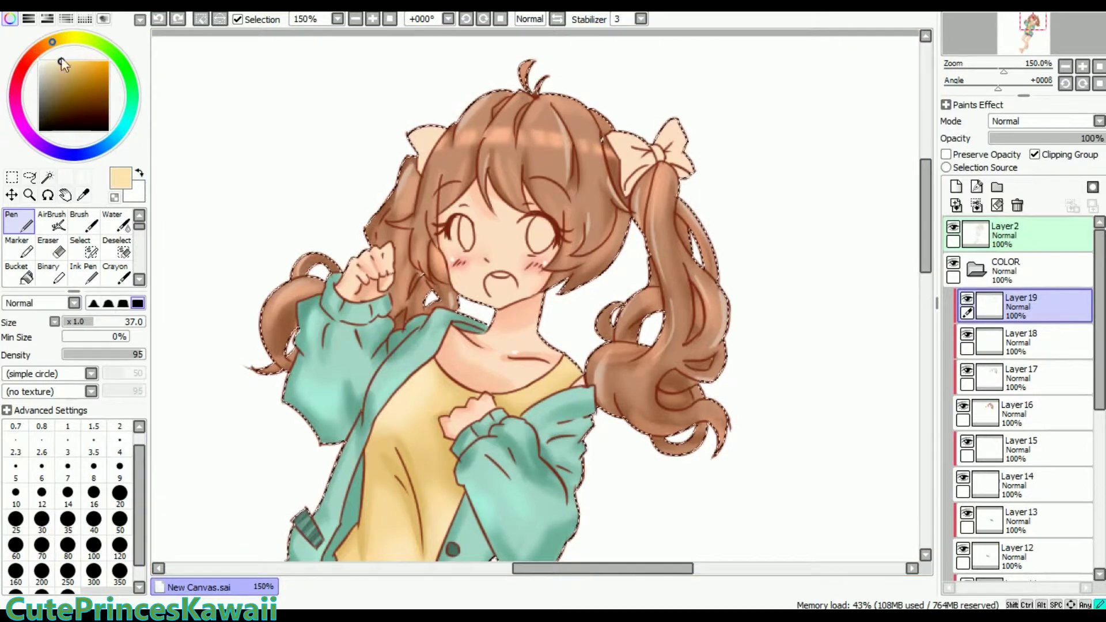
{"action": "left_click_drag", "start_coordinate": [671, 252], "coordinate": [678, 264]}
Create a layer above Layer19 and fill both hair bows with coral red using the Bucket.
{"action": "left_click", "coordinate": [956, 186]}
{"action": "left_click_drag", "start_coordinate": [576, 288], "coordinate": [648, 259]}
{"action": "left_click", "coordinate": [19, 274]}
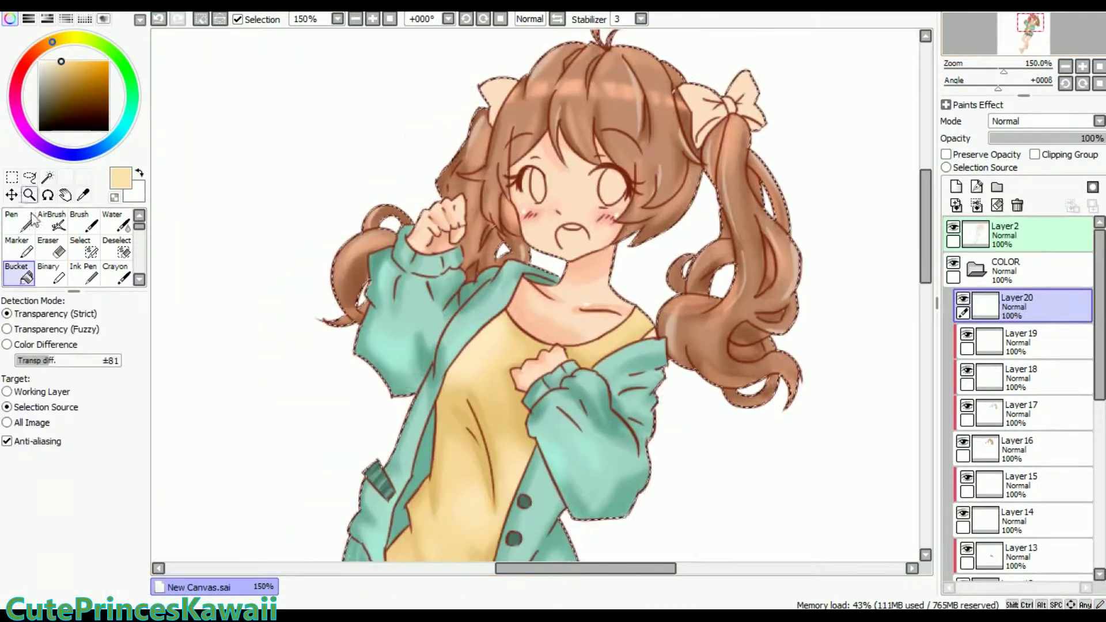
{"action": "left_click", "coordinate": [28, 59]}
{"action": "left_click", "coordinate": [76, 66]}
{"action": "left_click", "coordinate": [490, 98]}
{"action": "left_click", "coordinate": [748, 127]}
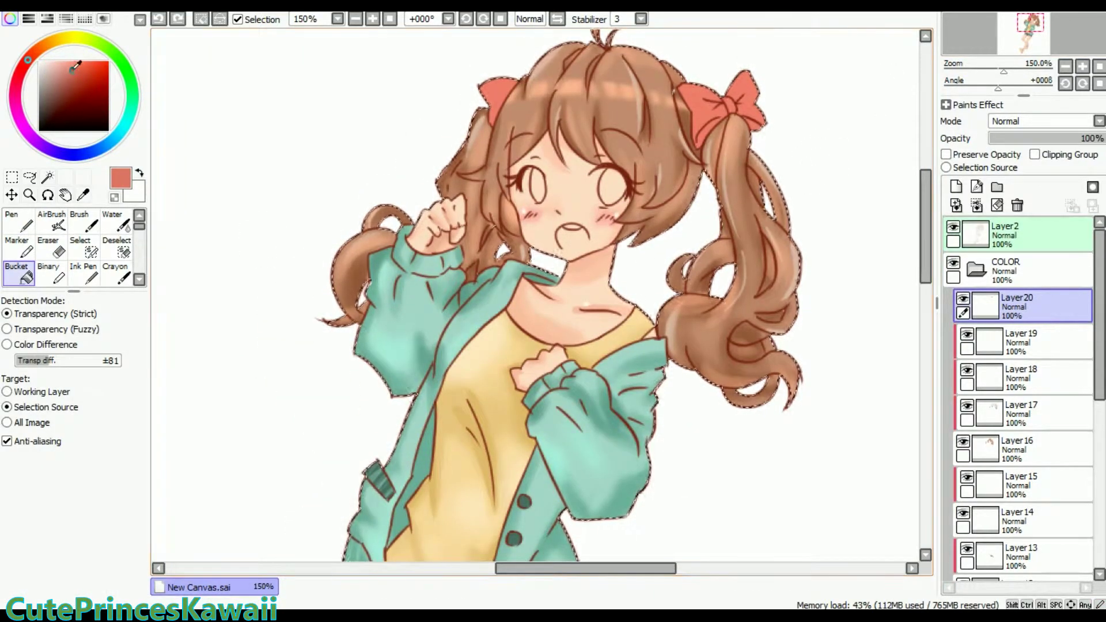
Create a clipped layer above Layer20, shade both bows in darker muted red with the Pen at size 37, and blend with the Brush.
{"action": "scroll", "coordinate": [748, 127], "scroll_direction": "up", "scroll_amount": 2}
{"action": "left_click", "coordinate": [19, 222]}
{"action": "left_click", "coordinate": [67, 80]}
{"action": "left_click", "coordinate": [956, 187]}
{"action": "left_click", "coordinate": [1035, 155]}
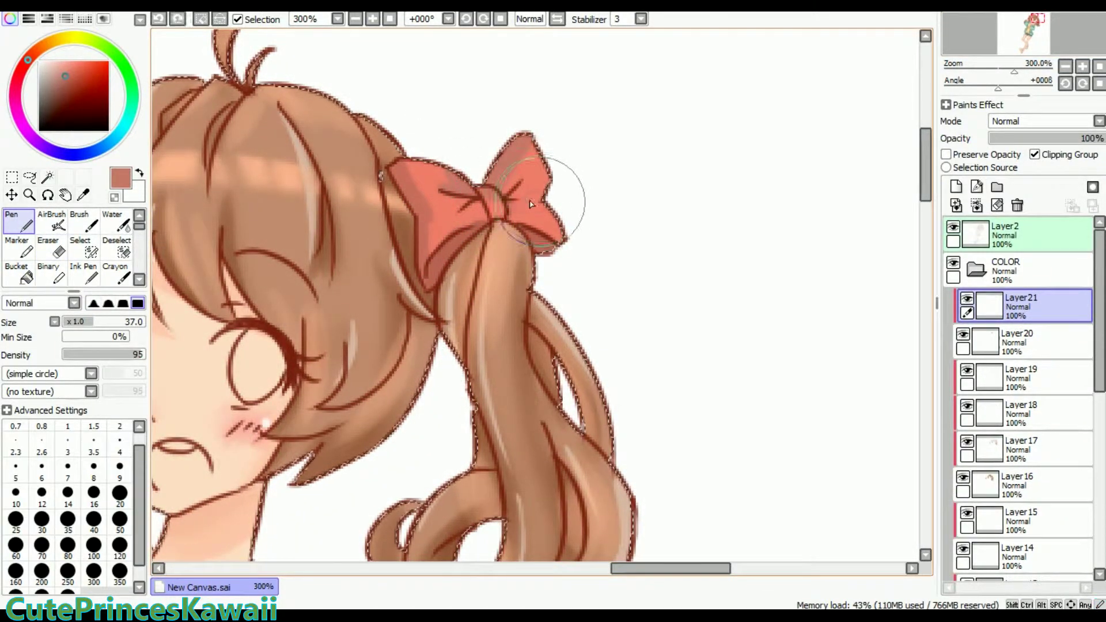
{"action": "left_click_drag", "start_coordinate": [526, 218], "coordinate": [910, 215]}
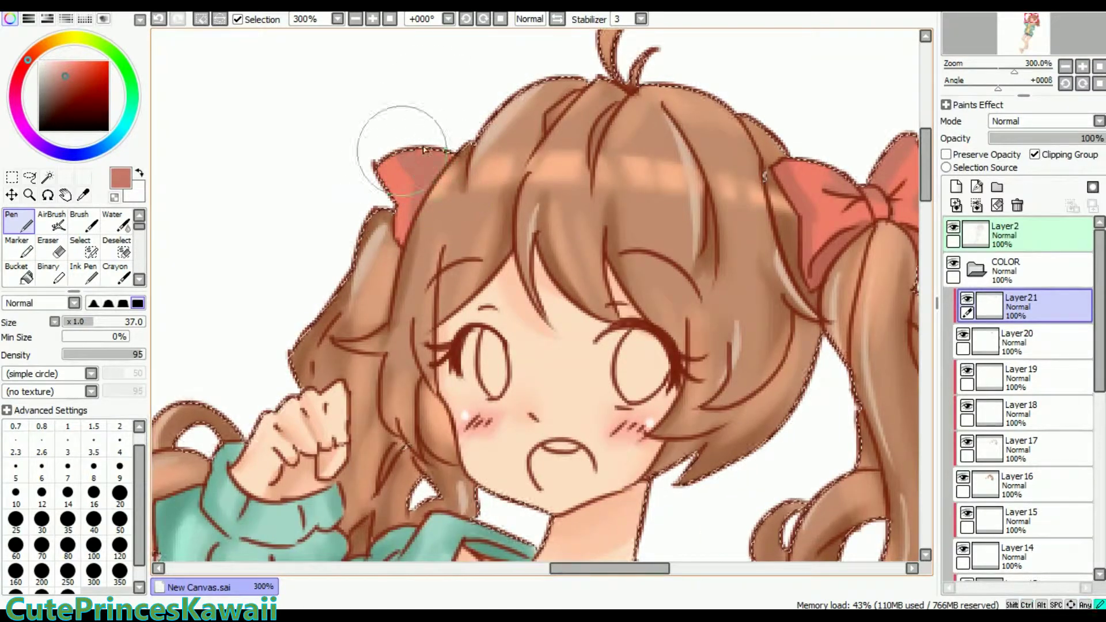
{"action": "key", "text": "b"}
Highlight the bows in light pink with the AirBrush at size 55 and touch up Layer20 with the Pen and Eraser.
{"action": "key", "text": "v"}
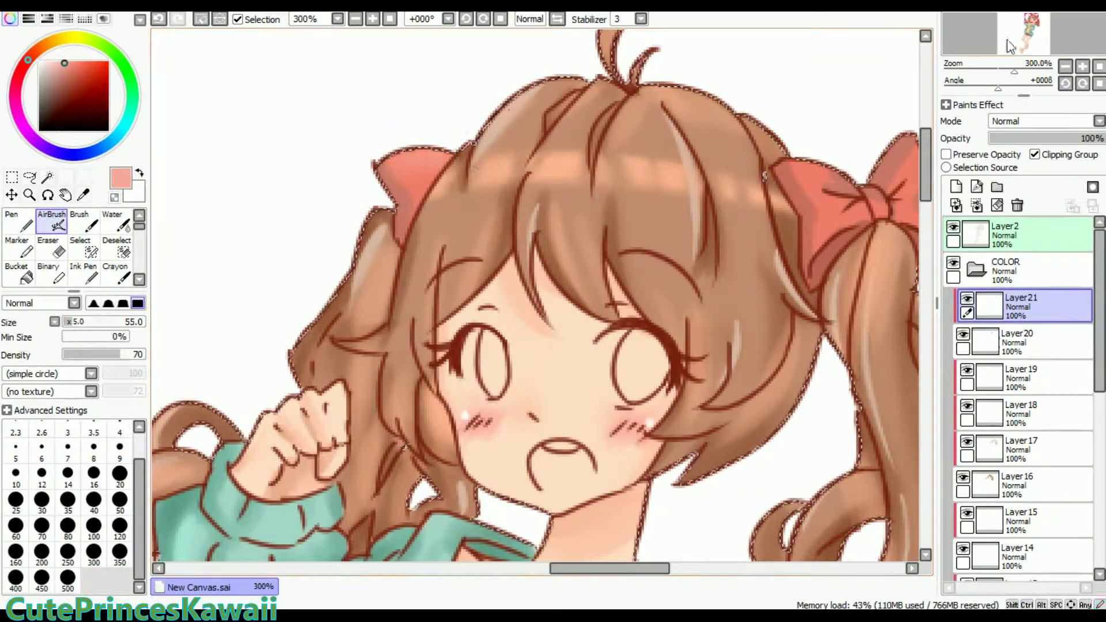
{"action": "left_click_drag", "start_coordinate": [822, 108], "coordinate": [654, 235]}
{"action": "key", "text": "n"}
{"action": "left_click", "coordinate": [1017, 340]}
{"action": "left_click", "coordinate": [60, 61]}
{"action": "key", "text": "e"}
Create a layer above Layer21 and fill the socks and shoe soles white with the Bucket.
{"action": "left_click_drag", "start_coordinate": [1014, 72], "coordinate": [998, 71]}
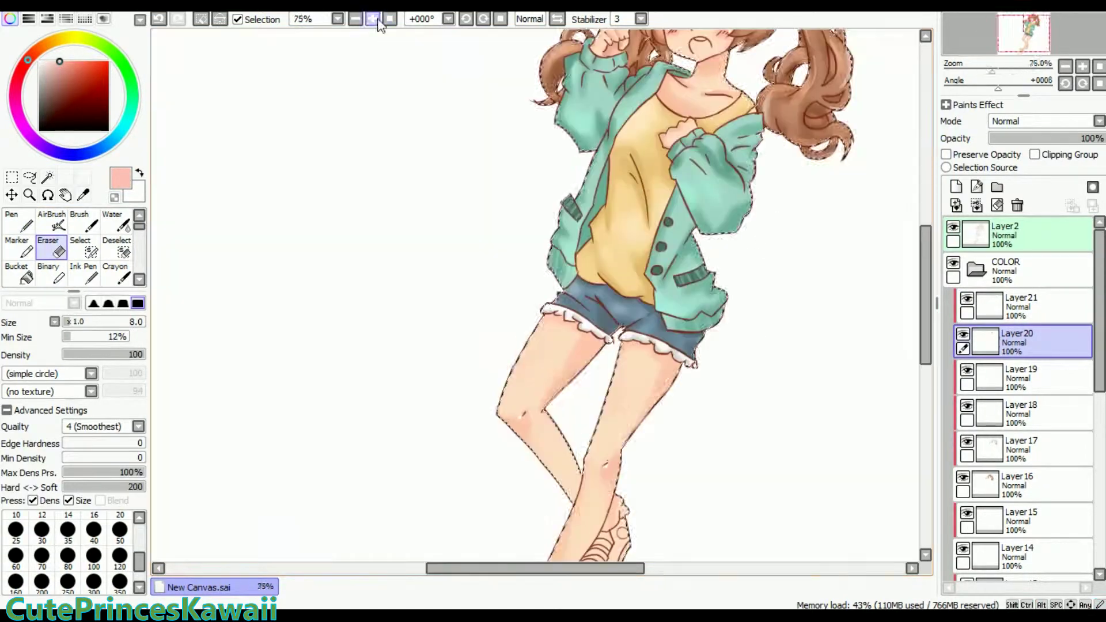
{"action": "left_click", "coordinate": [957, 186]}
{"action": "left_click", "coordinate": [1026, 44]}
{"action": "key", "text": "g"}
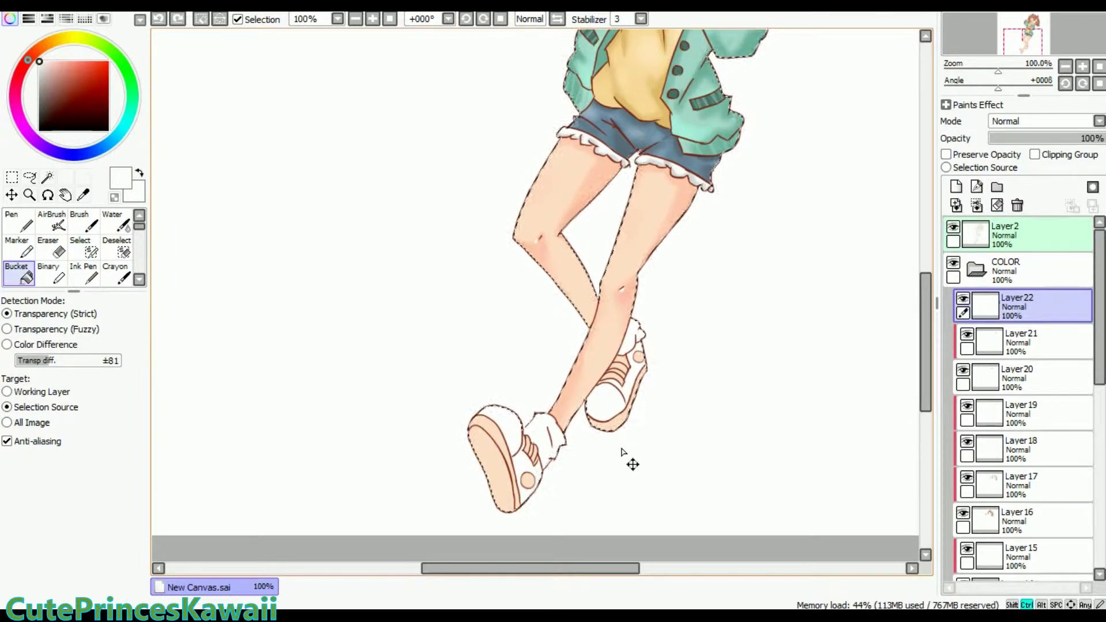
Create a clipped layer above Layer22 and shade the rear foot's sock and sole in pale grey-blue with the AirBrush at size 55.
{"action": "key", "text": "n"}
{"action": "left_click", "coordinate": [956, 187]}
{"action": "left_click", "coordinate": [1035, 154]}
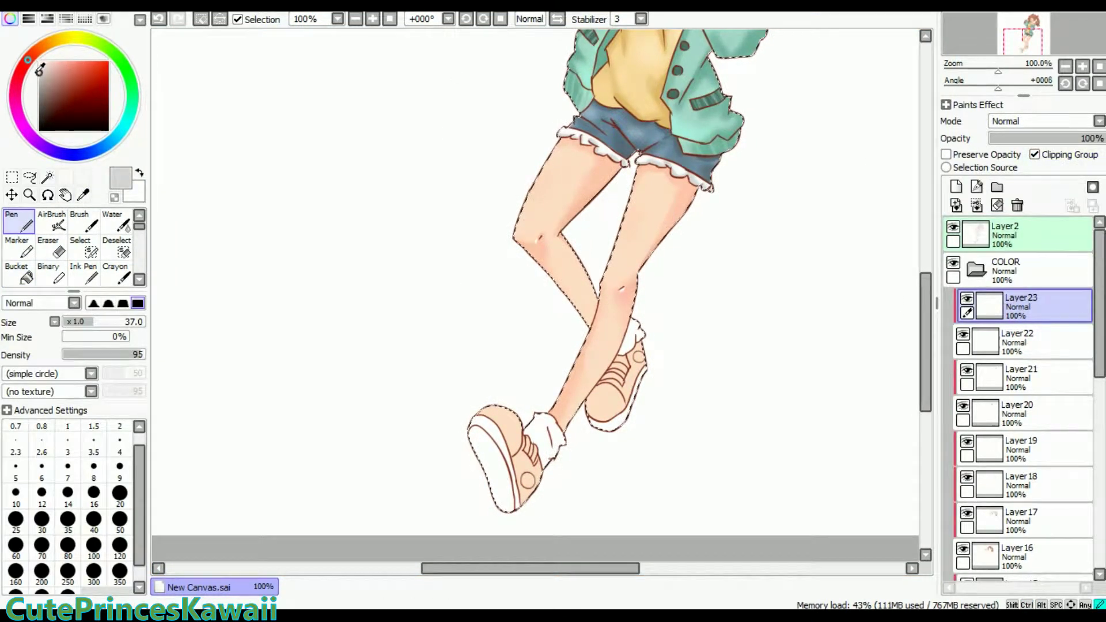
{"action": "left_click", "coordinate": [84, 154]}
{"action": "left_click", "coordinate": [55, 61]}
{"action": "scroll", "coordinate": [745, 104], "scroll_direction": "up", "scroll_amount": 1}
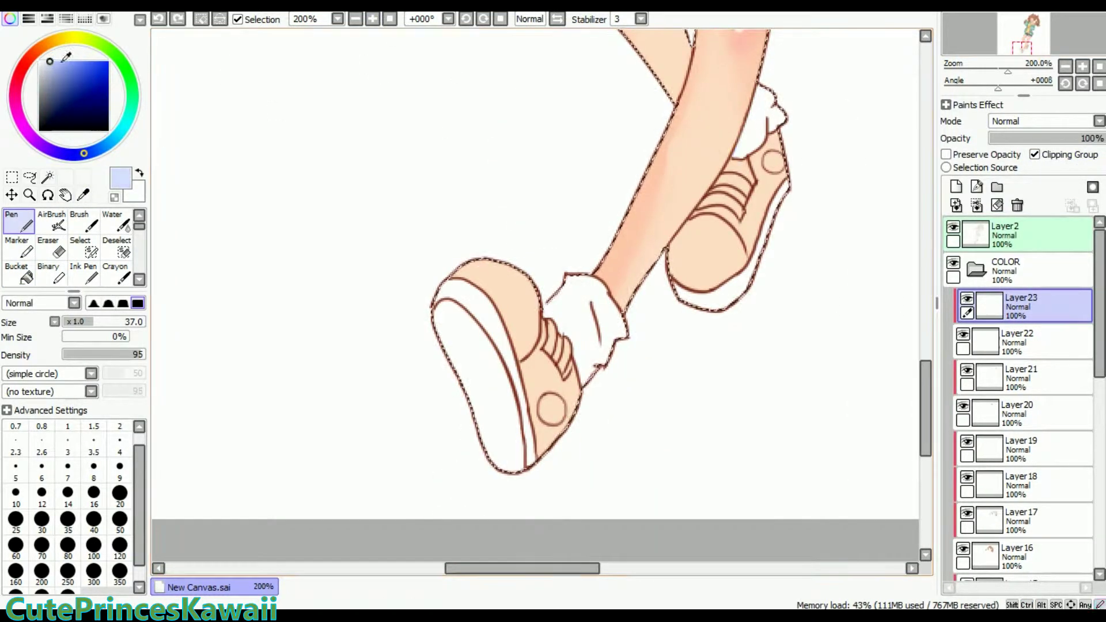
{"action": "left_click", "coordinate": [52, 222]}
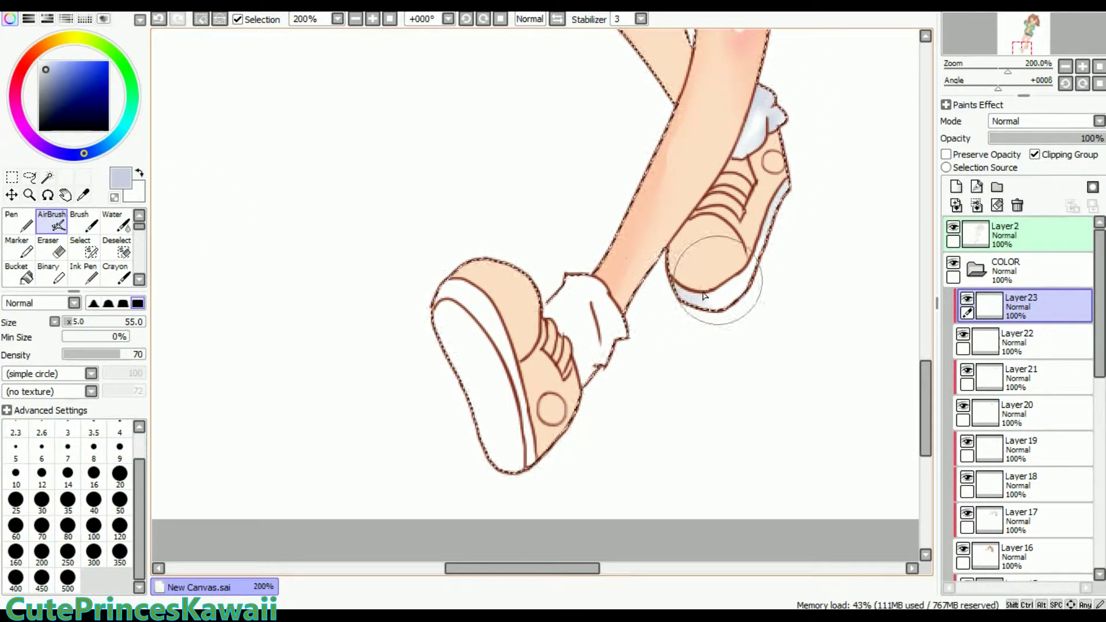
Shade the front foot's sock and sole edge in pale grey-blue and darken the sole's underside with grey on Layer23.
{"action": "key", "text": "b"}
{"action": "key", "text": "e"}
{"action": "key", "text": "b"}
{"action": "key", "text": "a"}
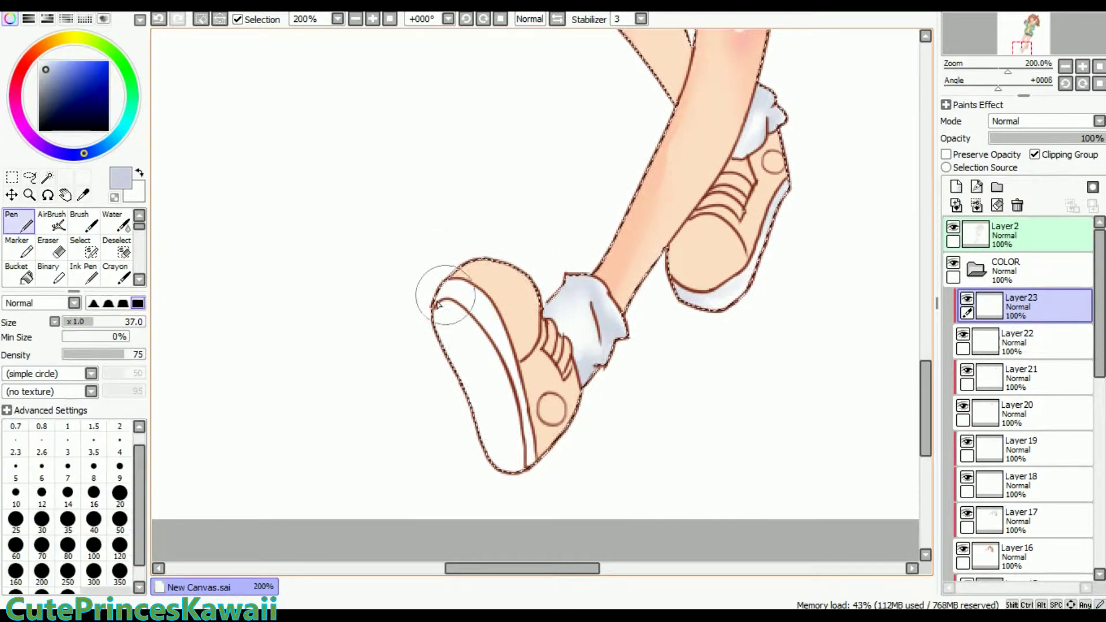
{"action": "left_click_drag", "start_coordinate": [444, 304], "coordinate": [530, 466]}
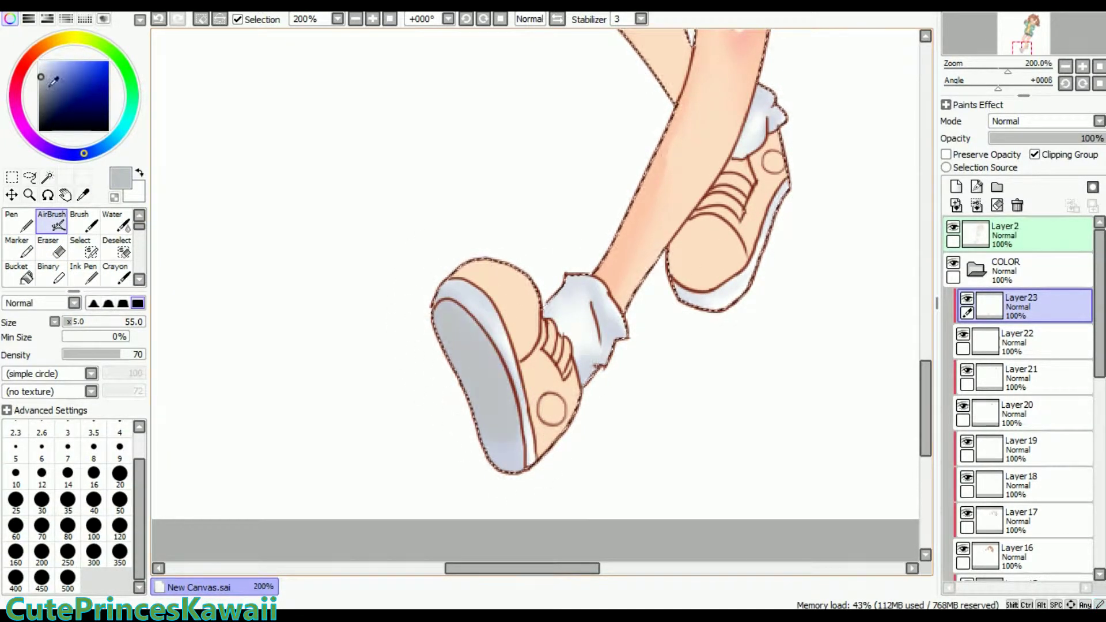
{"action": "key", "text": "b"}
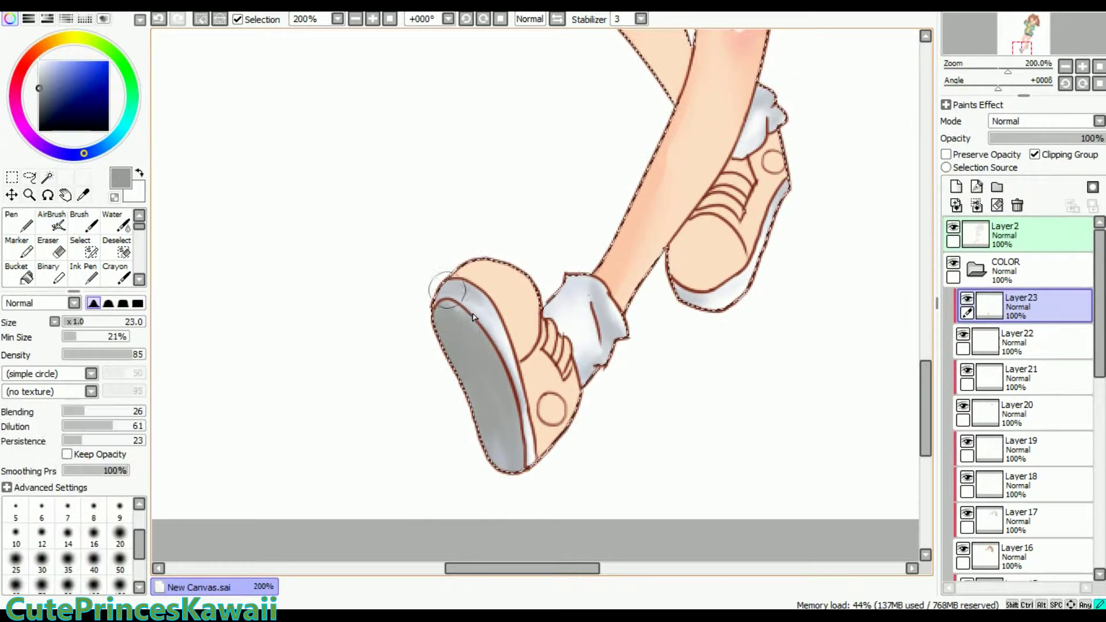
Create a layer above Layer23 and fill the toe caps of both shoes white with the Bucket.
{"action": "left_click", "coordinate": [957, 187]}
{"action": "key", "text": "n"}
{"action": "left_click", "coordinate": [742, 262], "text": "alt"}
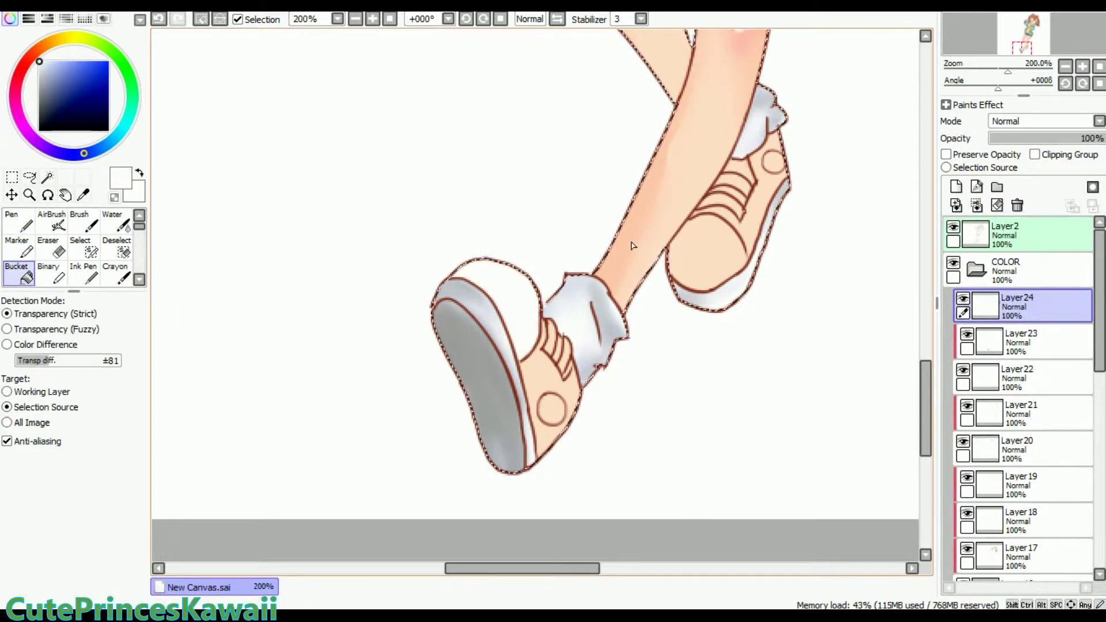
{"action": "key", "text": "ctrl+z"}
Shade both toe caps in light grey with the Pen at size 37 and blend with the Brush at size 23.
{"action": "left_click", "coordinate": [40, 69]}
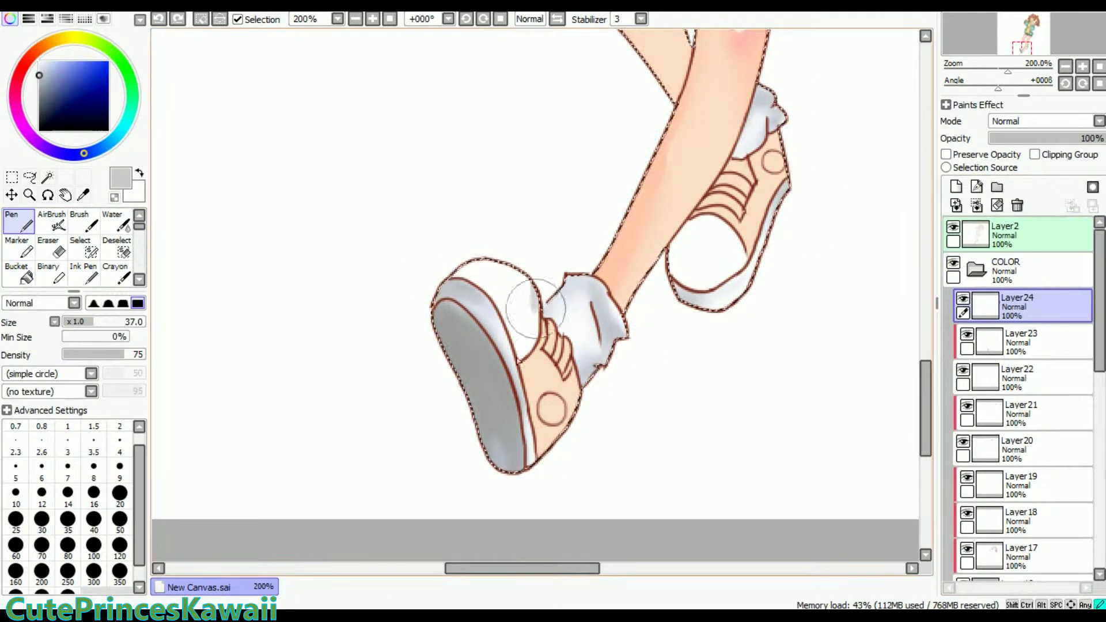
{"action": "key", "text": "v"}
{"action": "left_click_drag", "start_coordinate": [680, 250], "coordinate": [709, 262]}
{"action": "key", "text": "b"}
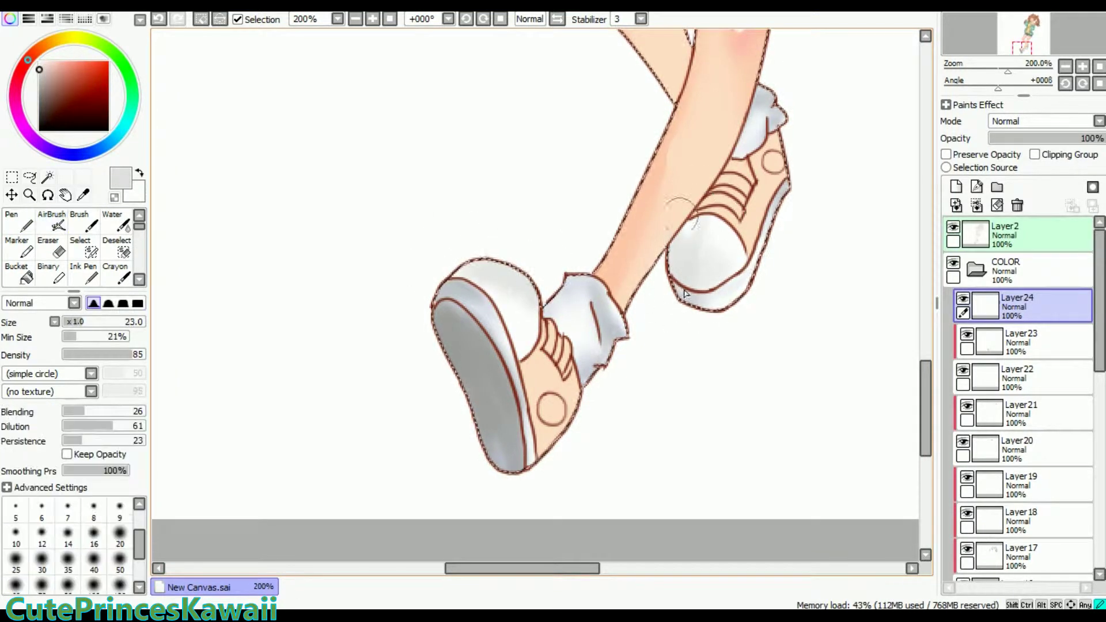
{"action": "key", "text": "v"}
Create a layer above Layer24 and fill the fabric parts of both shoes muted teal-blue with the Bucket.
{"action": "left_click", "coordinate": [956, 187]}
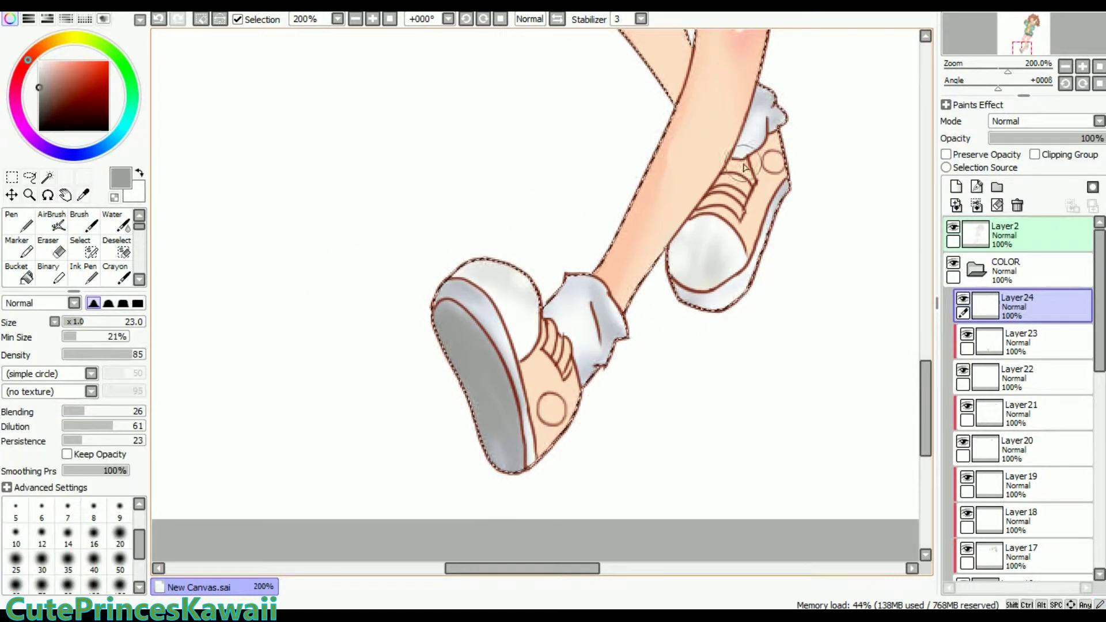
{"action": "left_click", "coordinate": [17, 274]}
{"action": "left_click", "coordinate": [115, 137]}
{"action": "left_click", "coordinate": [62, 73]}
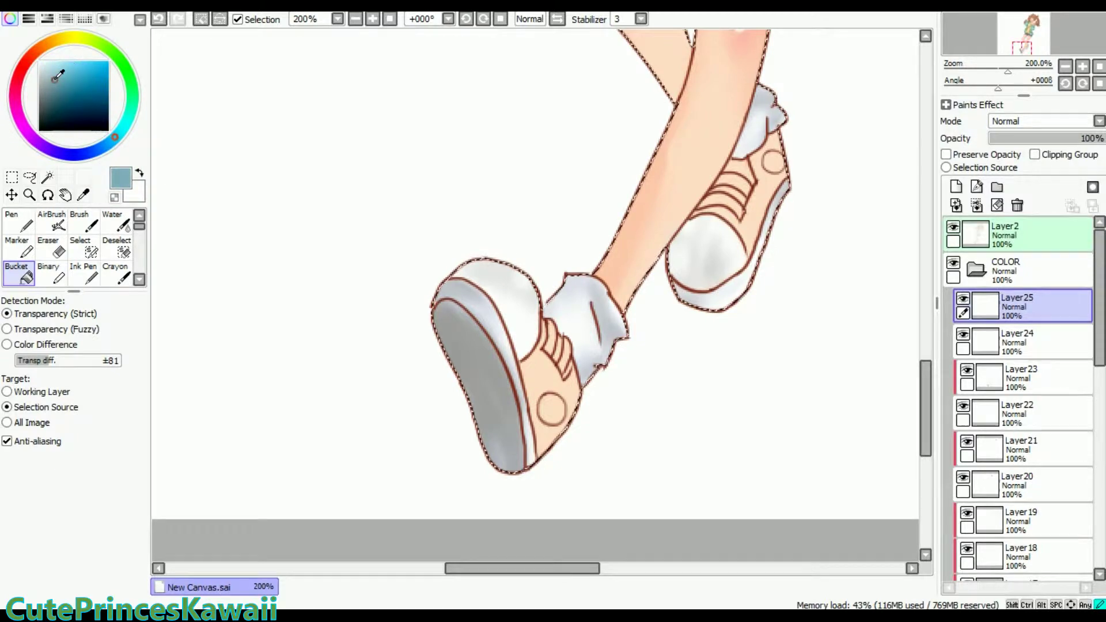
{"action": "key", "text": "n"}
{"action": "key", "text": "g"}
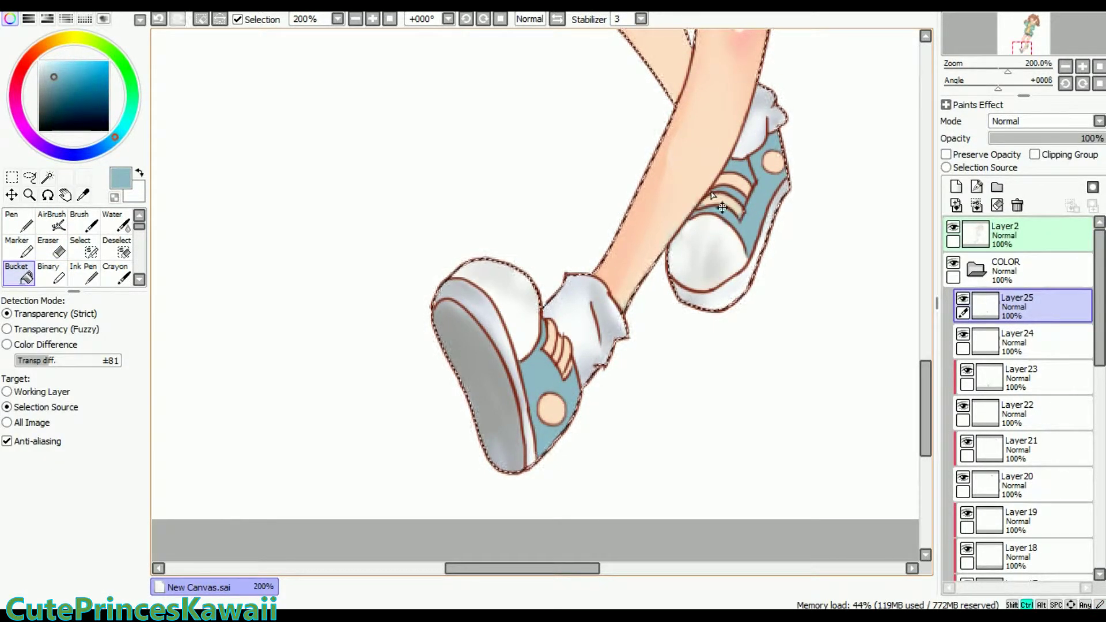
Create a clipped layer above Layer25, shade the shoes' fabric in darker teal and add pale blue highlights with the Pen at size 37.
{"action": "scroll", "coordinate": [572, 378], "scroll_direction": "up", "scroll_amount": 1}
{"action": "key", "text": "v"}
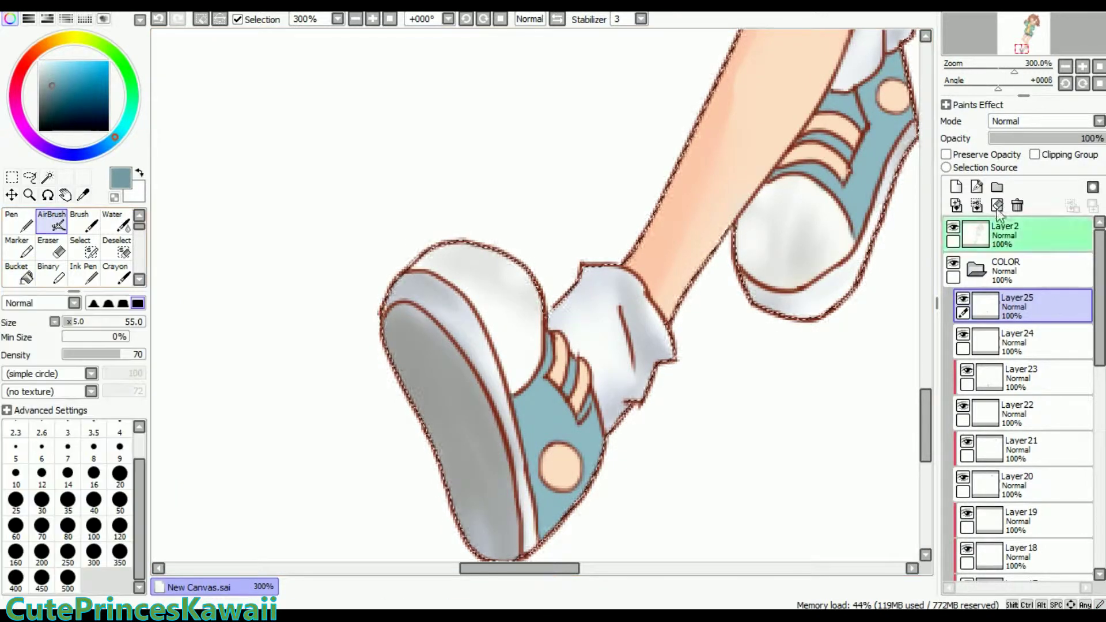
{"action": "key", "text": "ctrl+shift+n"}
{"action": "key", "text": "n"}
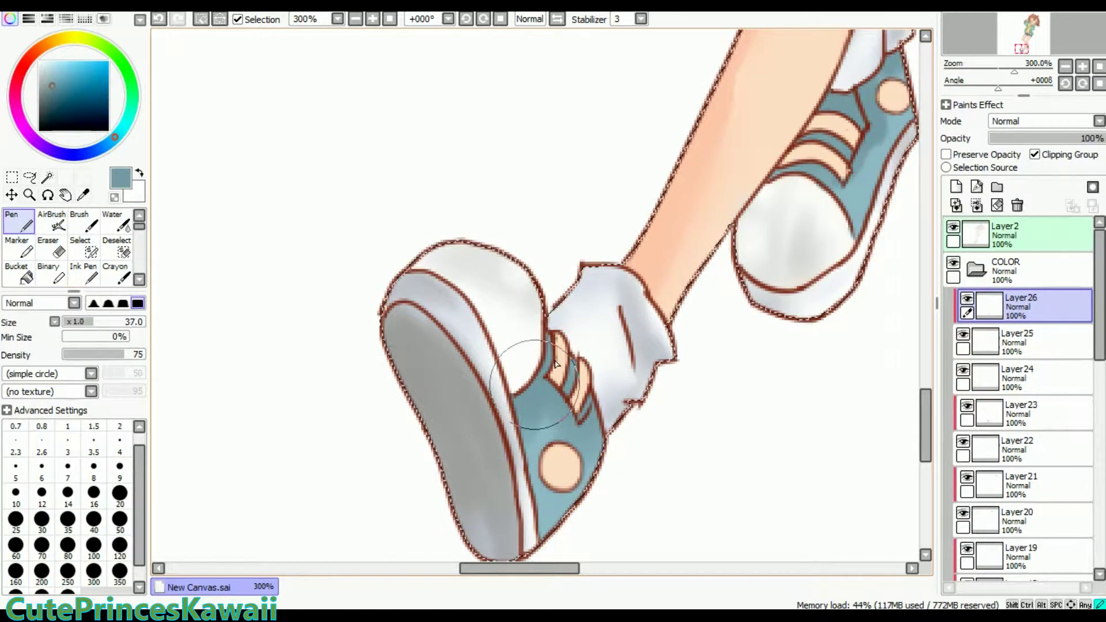
{"action": "left_click", "coordinate": [1026, 52]}
{"action": "left_click", "coordinate": [49, 67]}
{"action": "left_click_drag", "start_coordinate": [398, 369], "coordinate": [346, 484]}
{"action": "left_click_drag", "start_coordinate": [669, 173], "coordinate": [727, 72]}
{"action": "left_click_drag", "start_coordinate": [195, 193], "coordinate": [291, 242]}
Create a layer above Layer26, color the shoe laces white with light grey shading, and fill the round ankle patches grey.
{"action": "key", "text": "ctrl+shift+n"}
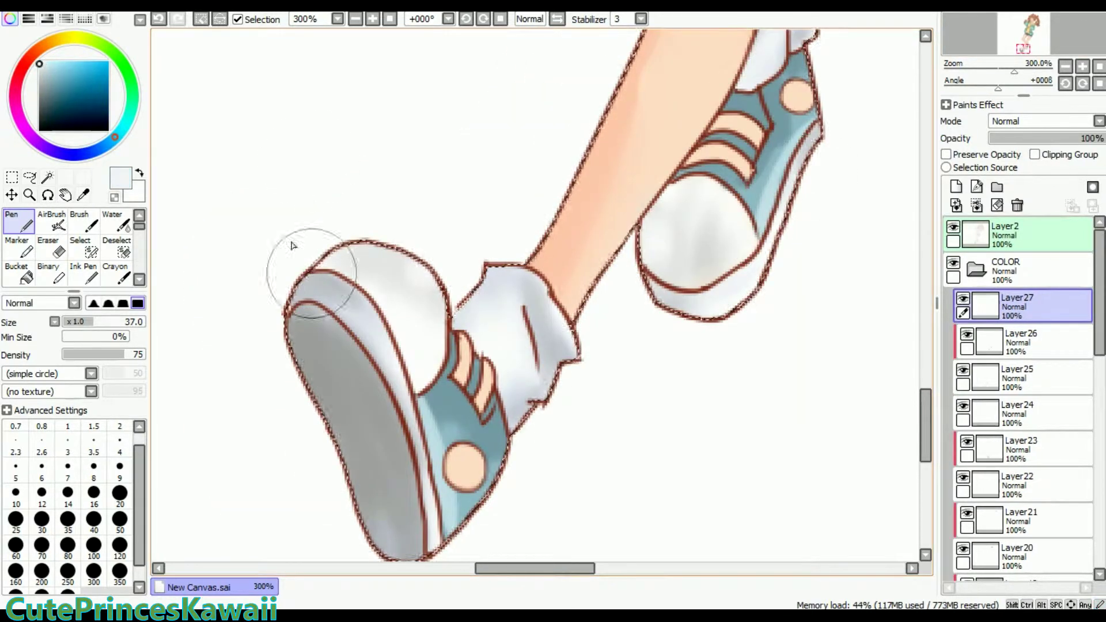
{"action": "left_click", "coordinate": [695, 183], "text": "alt"}
{"action": "key", "text": "b"}
{"action": "left_click", "coordinate": [694, 183]}
{"action": "left_click", "coordinate": [340, 438], "text": "alt"}
{"action": "left_click", "coordinate": [464, 467]}
{"action": "left_click", "coordinate": [798, 95]}
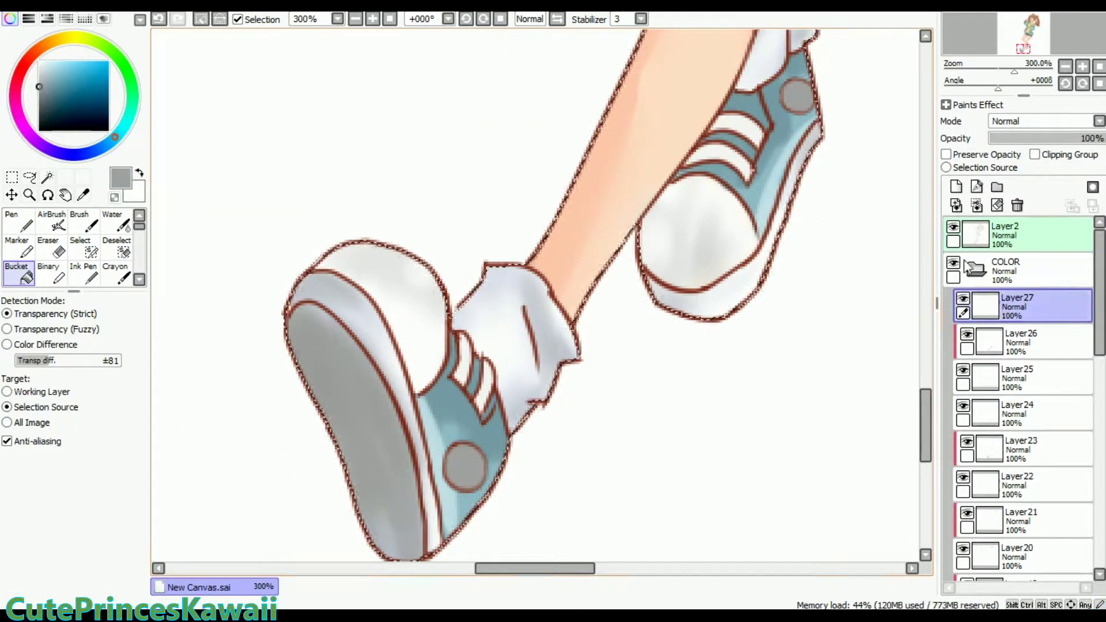
{"action": "left_click", "coordinate": [52, 221]}
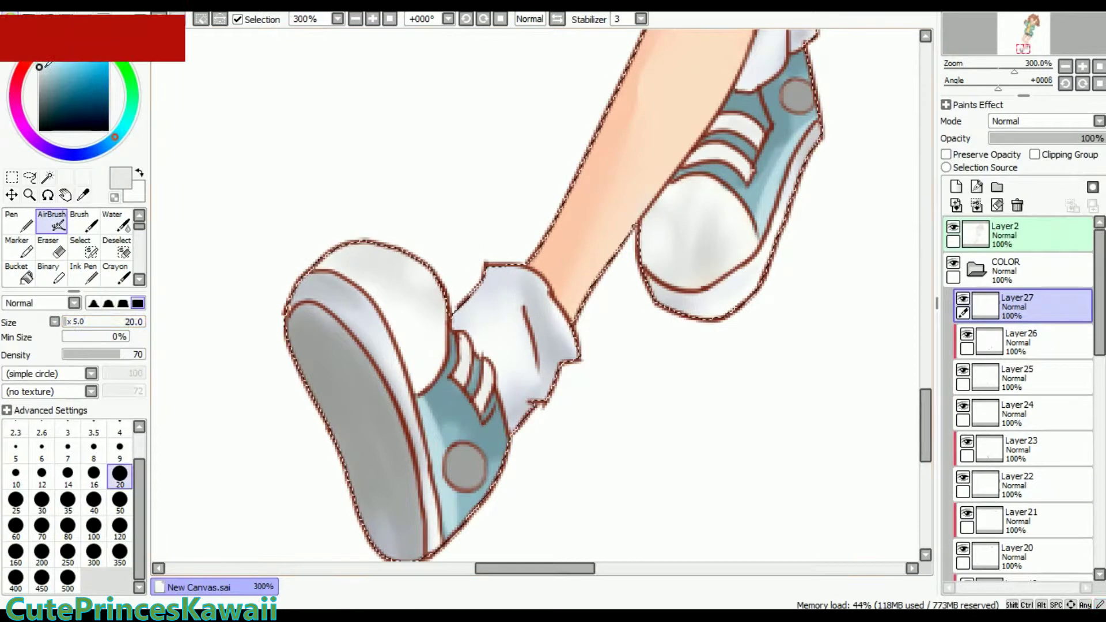
{"action": "left_click_drag", "start_coordinate": [714, 139], "coordinate": [733, 166]}
Create a layer above Layer27, paint the whites of both eyes with the Pen, and clean the edges with the Eraser at size 8.
{"action": "scroll", "coordinate": [1028, 35], "scroll_direction": "down", "scroll_amount": 5}
{"action": "key", "text": "ctrl+shift+n"}
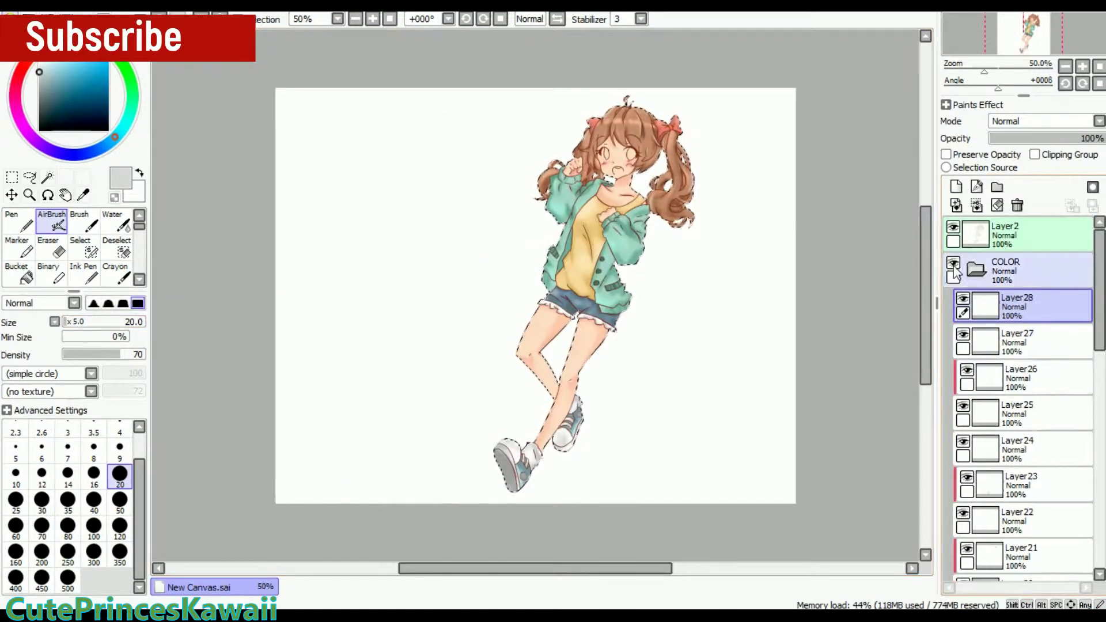
{"action": "scroll", "coordinate": [1034, 32], "scroll_direction": "up", "scroll_amount": 3}
{"action": "scroll", "coordinate": [1034, 32], "scroll_direction": "up", "scroll_amount": 2}
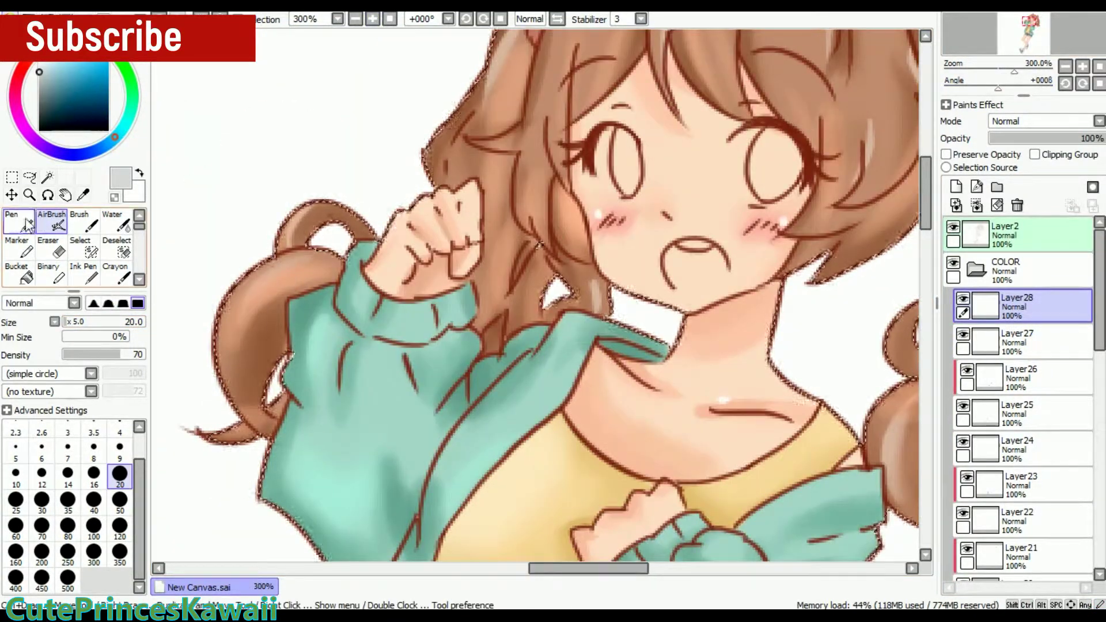
{"action": "left_click", "coordinate": [11, 222]}
{"action": "left_click", "coordinate": [323, 231], "text": "alt"}
{"action": "left_click_drag", "start_coordinate": [617, 138], "coordinate": [628, 193]}
{"action": "key", "text": "e"}
{"action": "key", "text": "n"}
{"action": "mouse_move", "coordinate": [755, 136]}
{"action": "left_mouse_down"}
{"action": "mouse_move", "coordinate": [775, 173]}
{"action": "mouse_move", "coordinate": [752, 150]}
{"action": "mouse_move", "coordinate": [738, 185]}
{"action": "left_mouse_up"}
{"action": "key", "text": "e"}
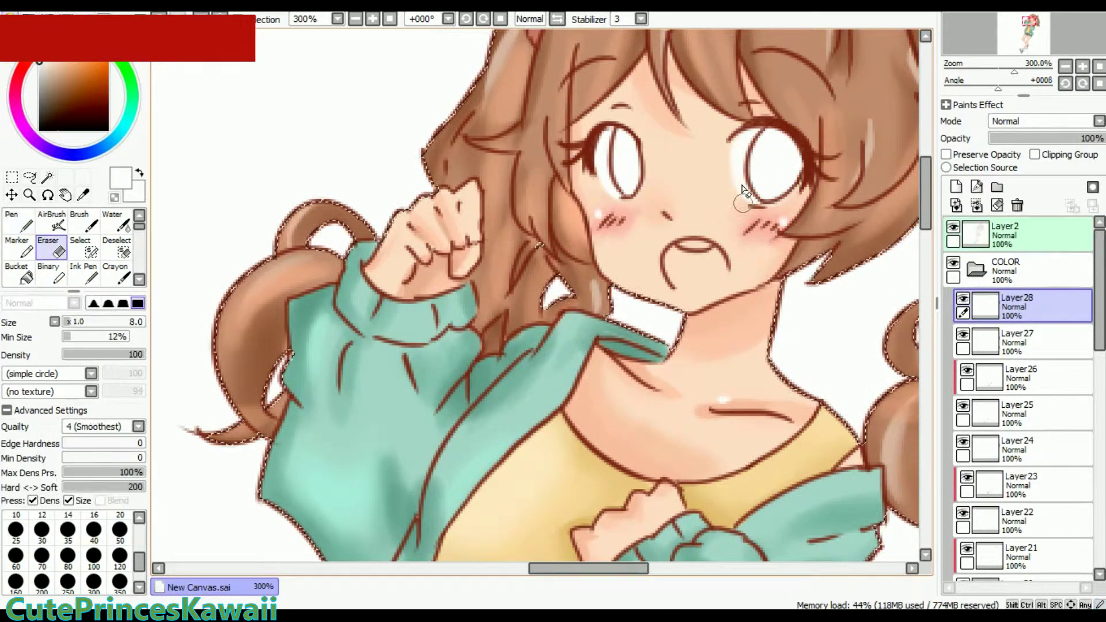
Create a layer above Layer28 and fill both irises with the brown of the hair using the Bucket.
{"action": "key", "text": "g"}
{"action": "left_click", "coordinate": [455, 144], "text": "alt"}
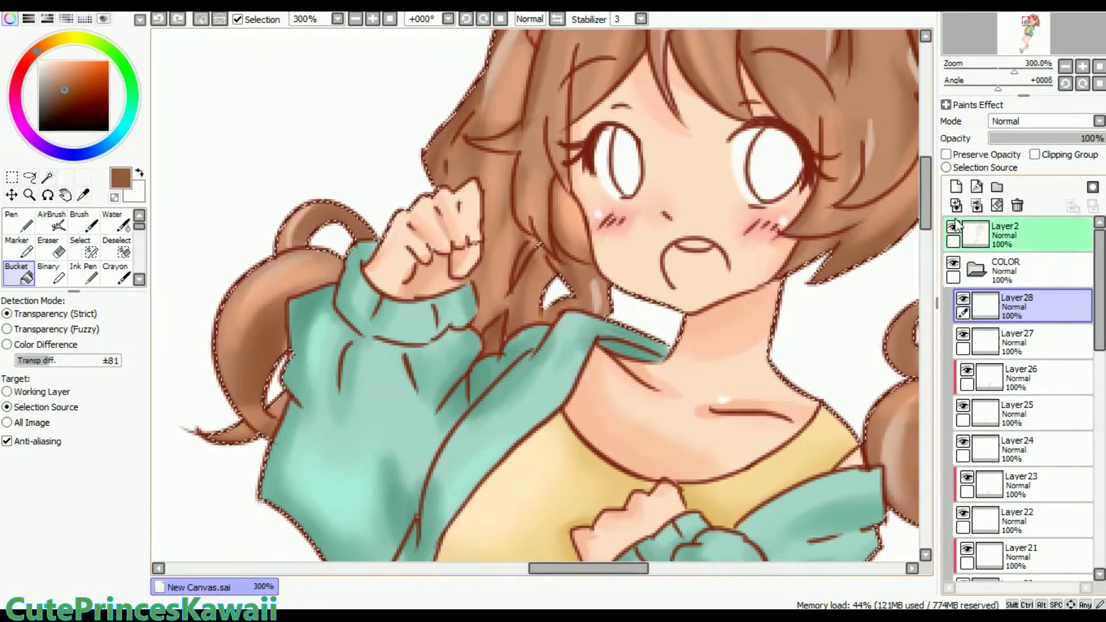
{"action": "key", "text": "ctrl+shift+n"}
{"action": "left_click", "coordinate": [626, 167]}
{"action": "left_click", "coordinate": [775, 167]}
Create a clipped layer above Layer29, paint the lower irises orange with the Pen at size 37 and dark red-brown pupils at size 20.
{"action": "key", "text": "ctrl+shift+n"}
{"action": "scroll", "coordinate": [518, 230], "scroll_direction": "up", "scroll_amount": 2}
{"action": "key", "text": "n"}
{"action": "left_click", "coordinate": [402, 218], "text": "alt"}
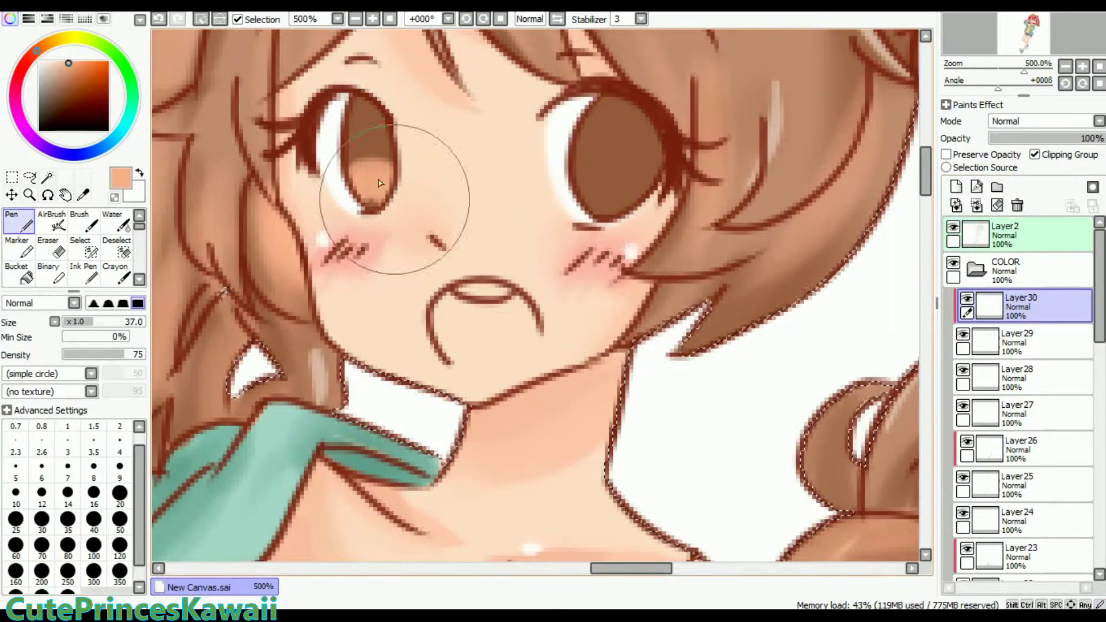
{"action": "left_click", "coordinate": [589, 196], "text": "alt"}
{"action": "left_click_drag", "start_coordinate": [372, 136], "coordinate": [389, 170]}
{"action": "left_click", "coordinate": [120, 494]}
{"action": "left_click_drag", "start_coordinate": [620, 136], "coordinate": [619, 164]}
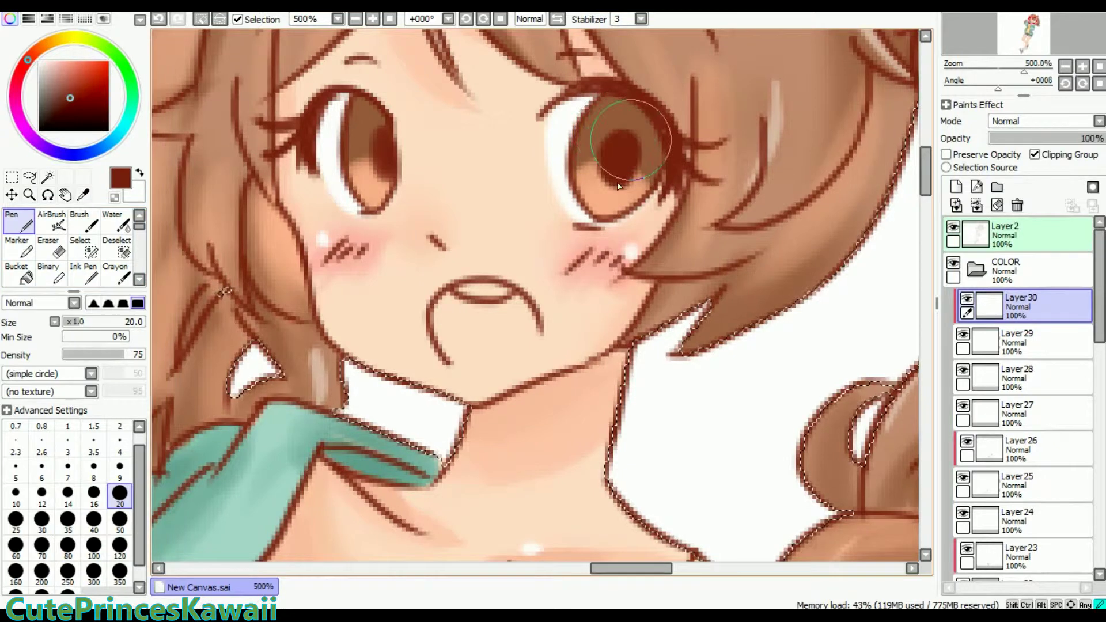
Add white highlights to both eyes and shade the eye whites in light grey with the Pen at size 20.
{"action": "left_click", "coordinate": [338, 127], "text": "alt"}
{"action": "left_click", "coordinate": [360, 126]}
{"action": "left_click", "coordinate": [597, 125]}
{"action": "left_click", "coordinate": [647, 153]}
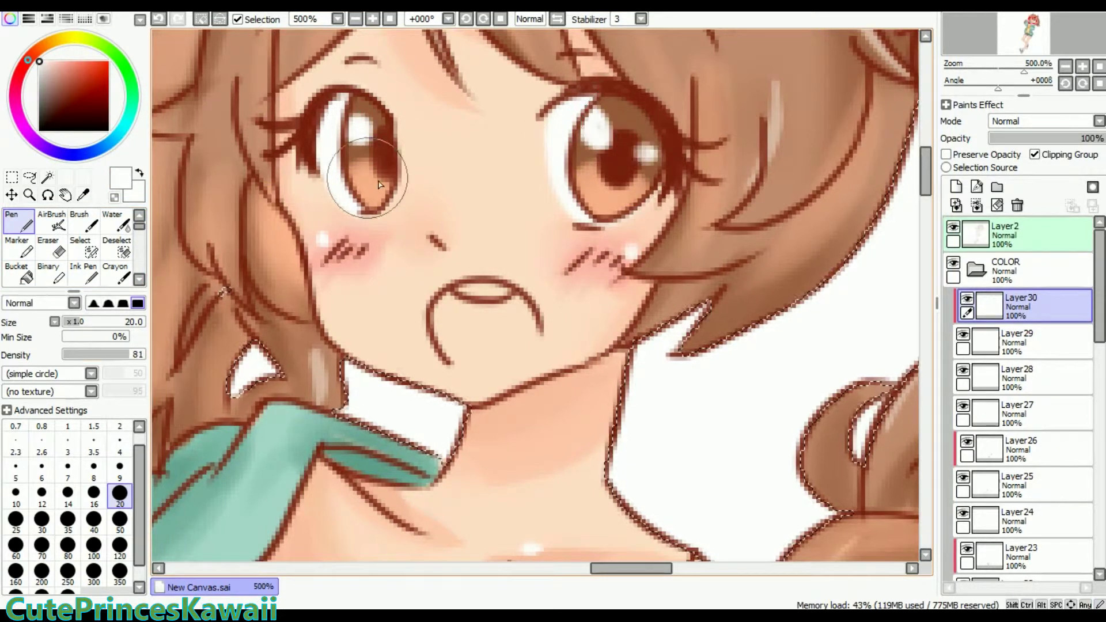
{"action": "left_click", "coordinate": [355, 19]}
{"action": "left_click", "coordinate": [373, 19]}
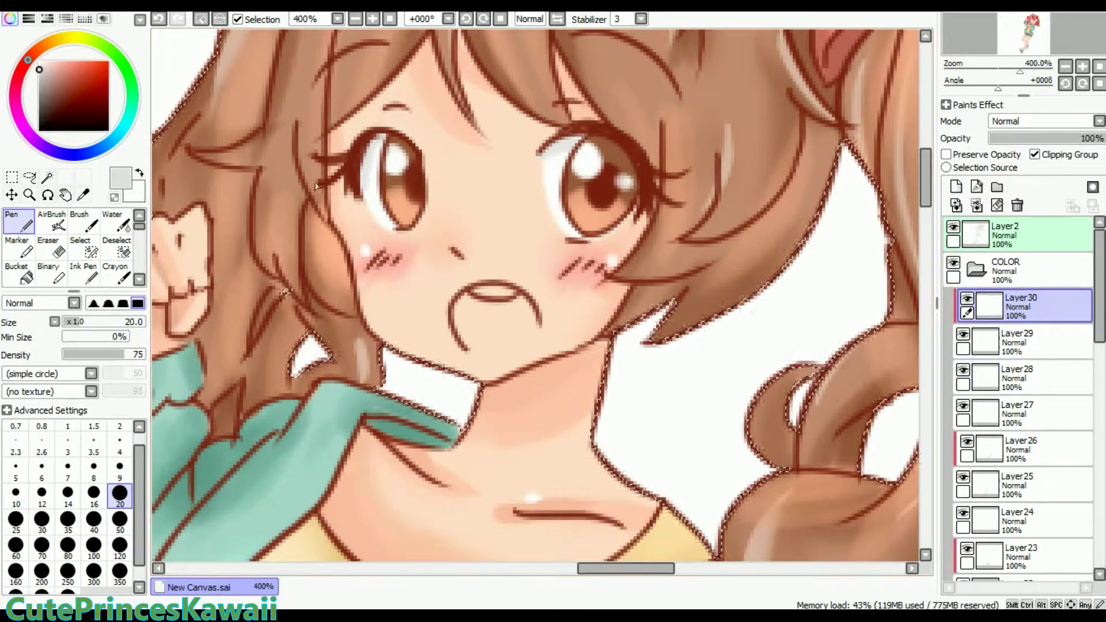
{"action": "left_click", "coordinate": [522, 42], "text": "alt"}
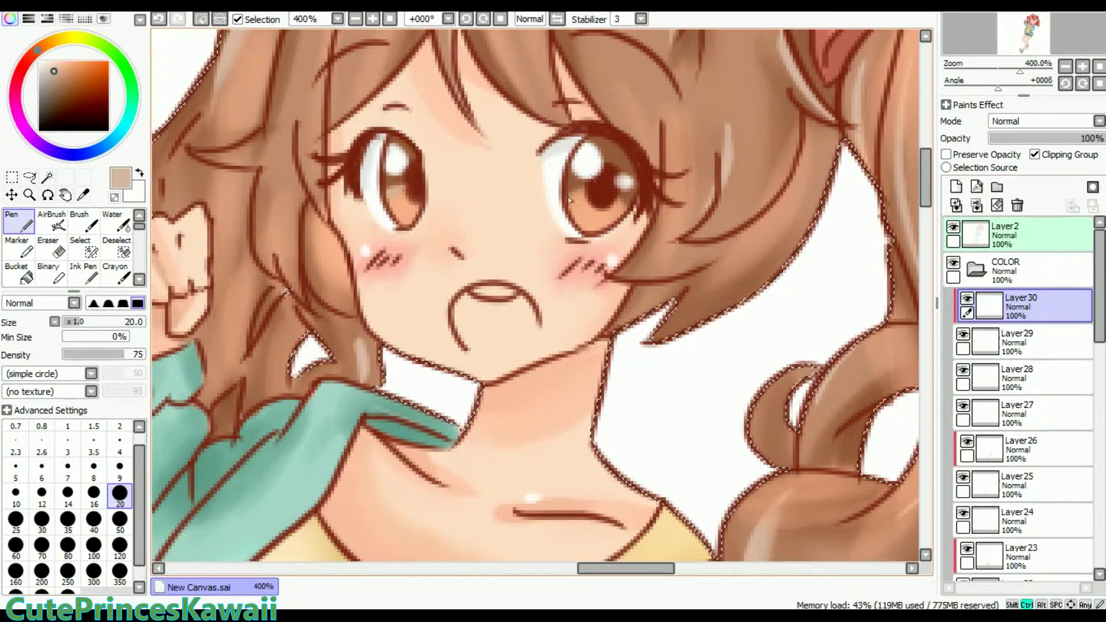
Create a layer above Layer30 and paint the mouth in shaded pink with white teeth, trimming the edges with the Eraser.
{"action": "key", "text": "ctrl+shift+n"}
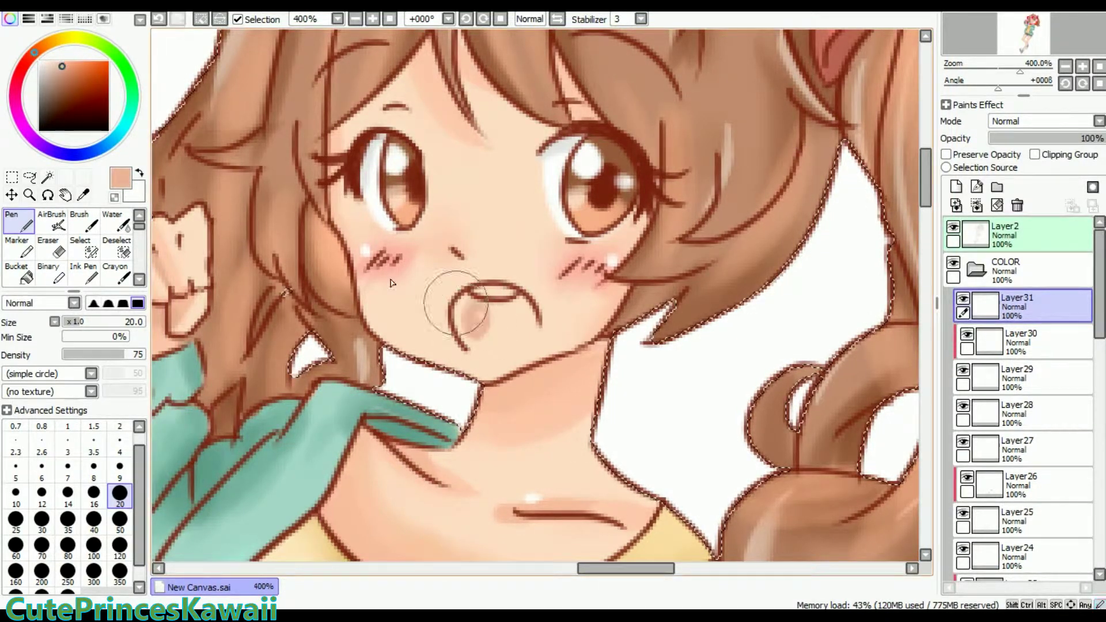
{"action": "left_click", "coordinate": [29, 59]}
{"action": "left_click", "coordinate": [63, 61]}
{"action": "mouse_move", "coordinate": [484, 323]}
{"action": "left_mouse_down"}
{"action": "mouse_move", "coordinate": [457, 294]}
{"action": "mouse_move", "coordinate": [499, 344]}
{"action": "left_mouse_up"}
{"action": "key", "text": "ctrl+z"}
{"action": "key", "text": "e"}
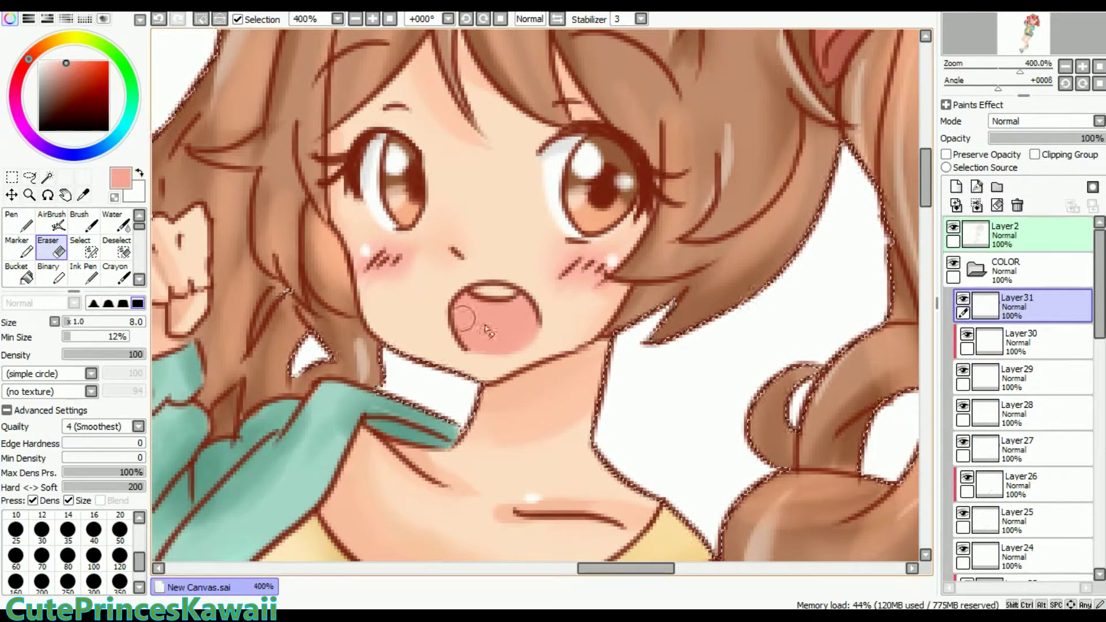
{"action": "key", "text": "n"}
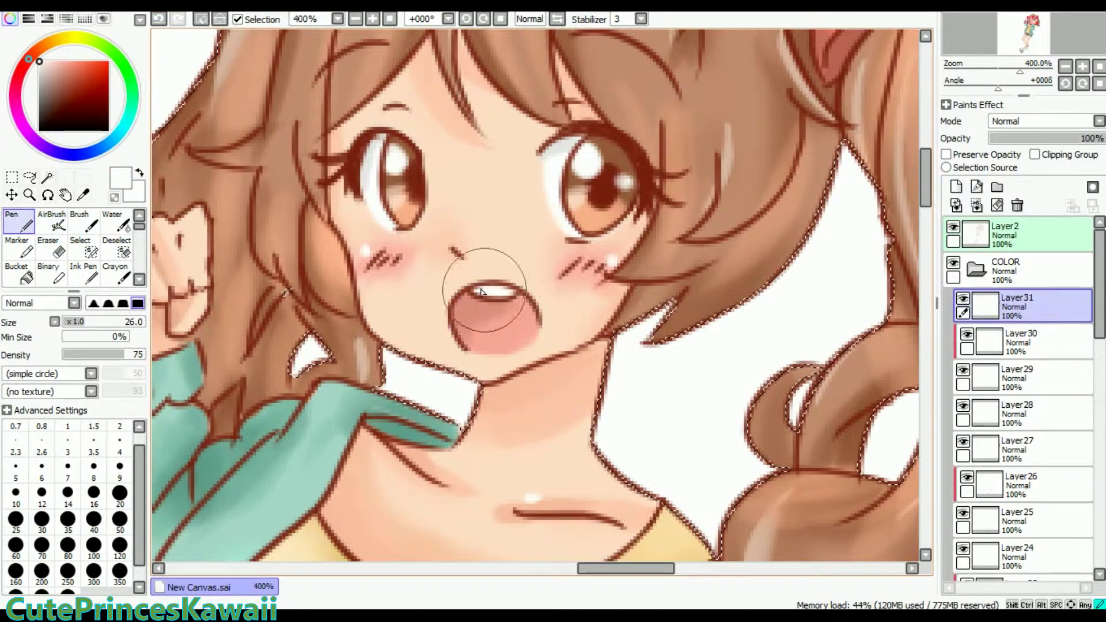
{"action": "scroll", "coordinate": [1020, 403], "scroll_direction": "down", "scroll_amount": 10}
{"action": "left_click", "coordinate": [1020, 563]}
{"action": "left_click", "coordinate": [449, 161], "text": "alt"}
{"action": "key", "text": "b"}
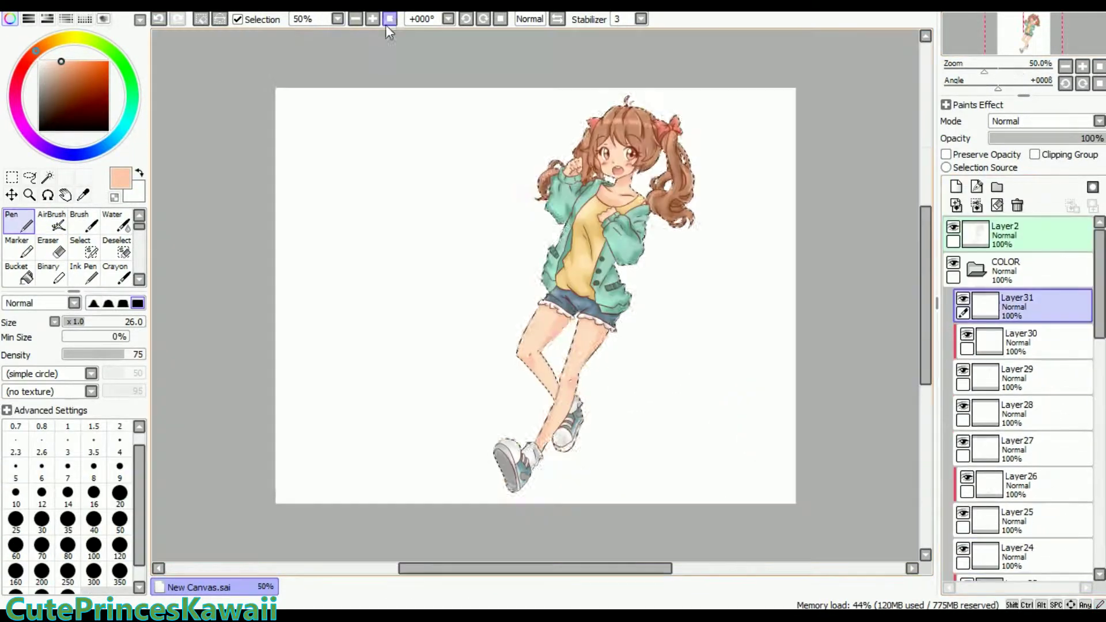
Collapse the COLOR folder, create a folder named BACKGROUND below it, and add a layer inside.
{"action": "left_click", "coordinate": [976, 269]}
{"action": "left_click", "coordinate": [997, 187]}
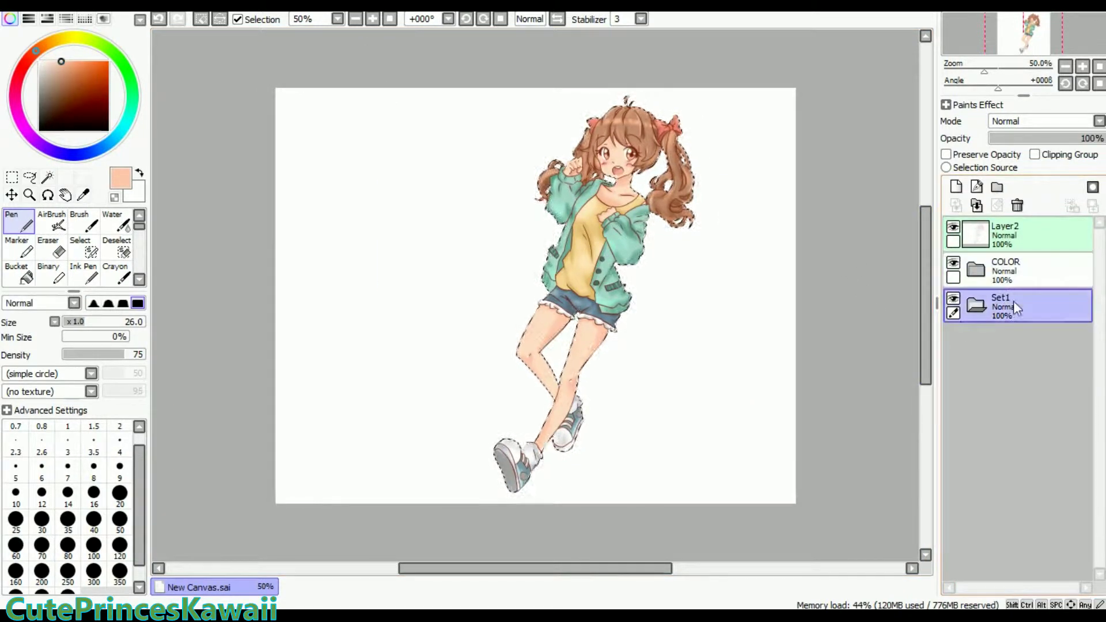
{"action": "double_click", "coordinate": [1008, 303]}
{"action": "type", "text": "BACKGROUND"}
{"action": "key", "text": "Return"}
{"action": "left_click", "coordinate": [956, 187]}
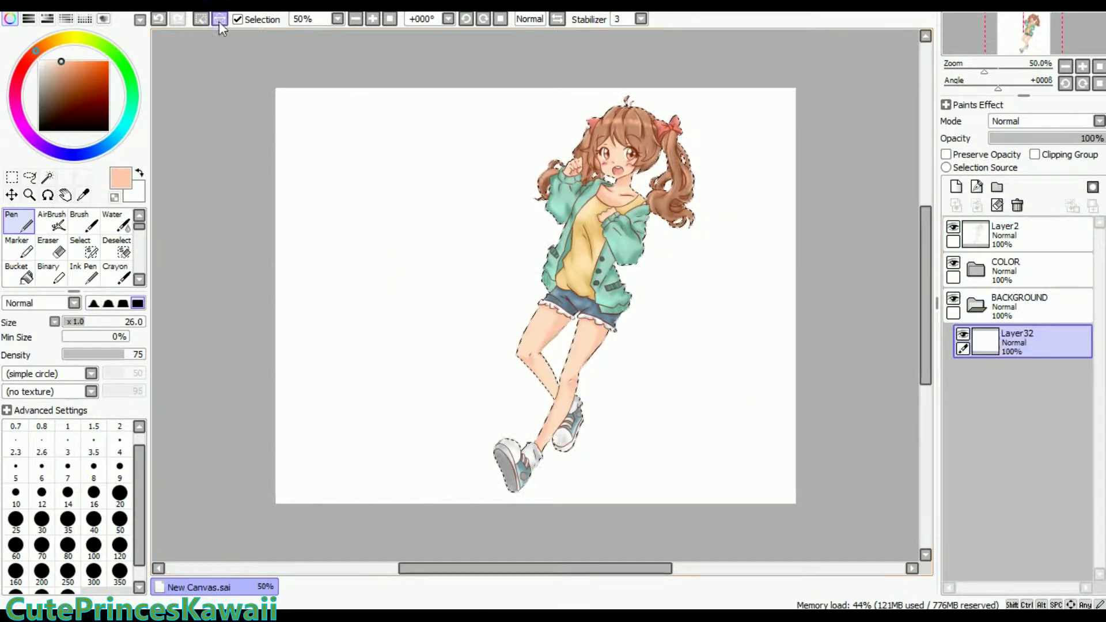
Invert the selection and fill the area around the girl light cyan with the Bucket, closing the remaining gaps with the Pen at size 45.
{"action": "key", "text": "ctrl+a"}
{"action": "left_click", "coordinate": [19, 275]}
{"action": "left_click", "coordinate": [126, 119]}
{"action": "left_click", "coordinate": [120, 132]}
{"action": "left_click", "coordinate": [74, 64]}
{"action": "left_click", "coordinate": [404, 288]}
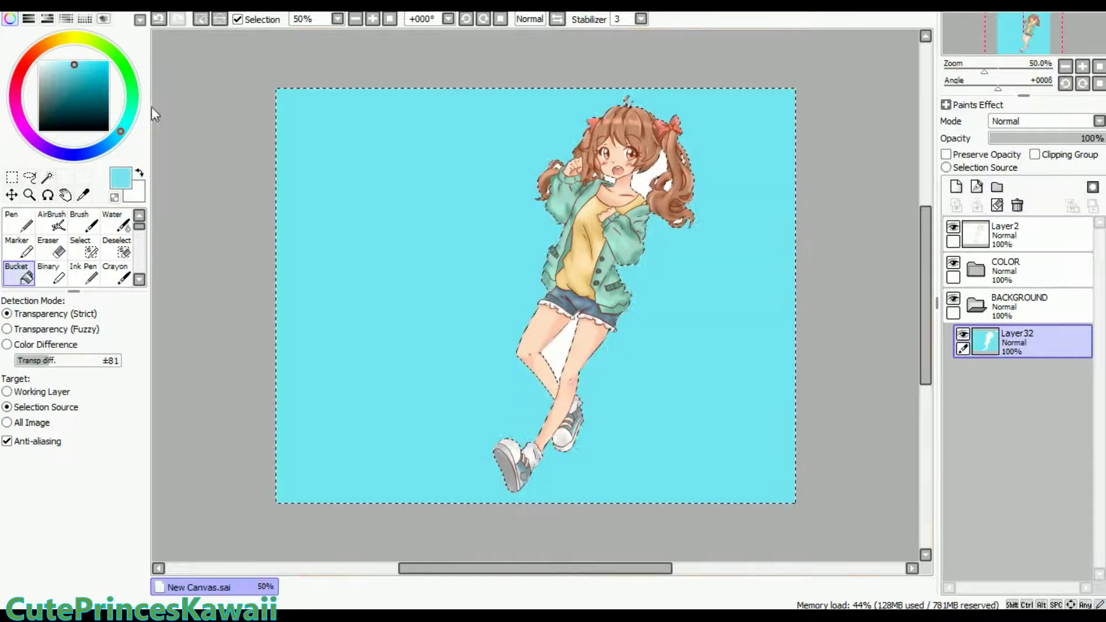
{"action": "left_click", "coordinate": [19, 222]}
{"action": "left_click", "coordinate": [102, 323]}
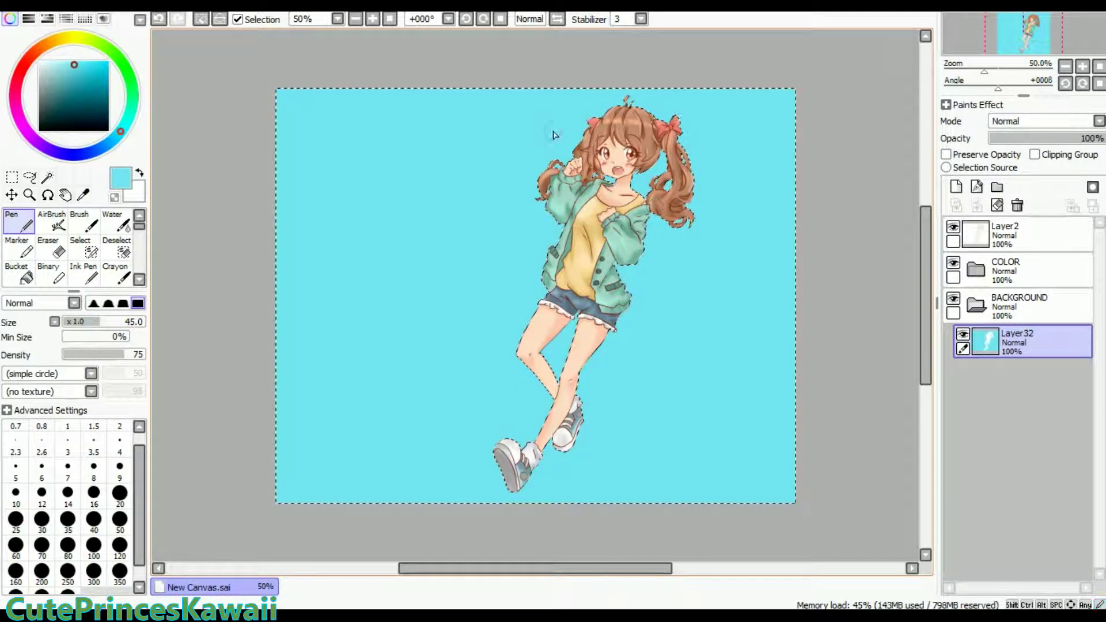
Create a layer above Layer32 and paint flat-bottomed, near-white clouds across the sky with the Pen at size 120.
{"action": "left_click", "coordinate": [956, 186]}
{"action": "left_click", "coordinate": [44, 62]}
{"action": "left_click_drag", "start_coordinate": [504, 571], "coordinate": [489, 571]}
{"action": "left_click", "coordinate": [120, 520]}
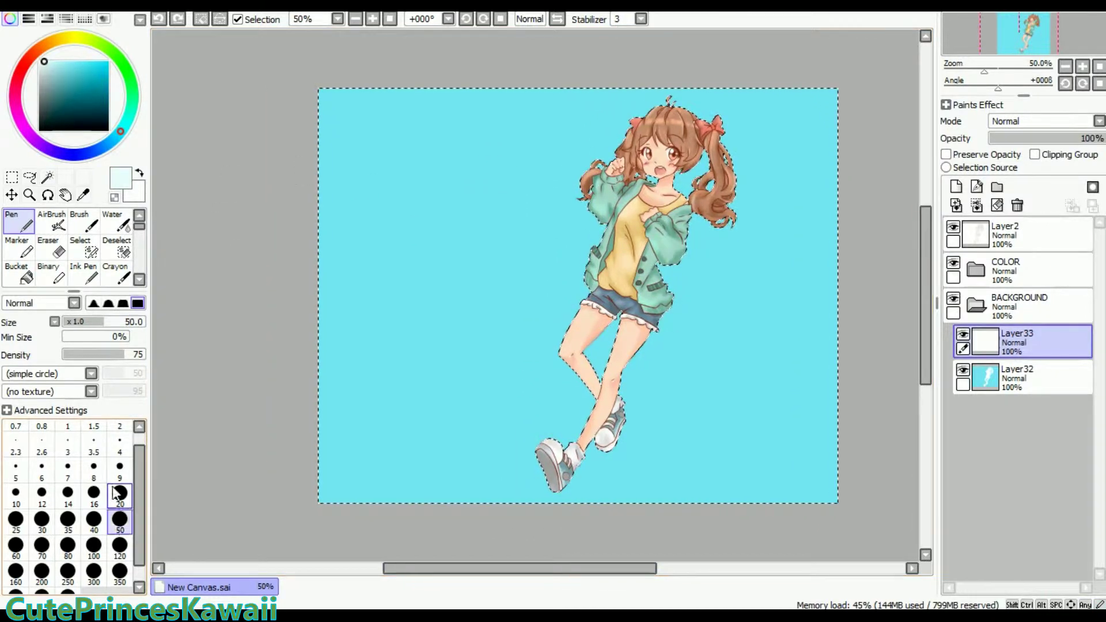
{"action": "left_click", "coordinate": [120, 546]}
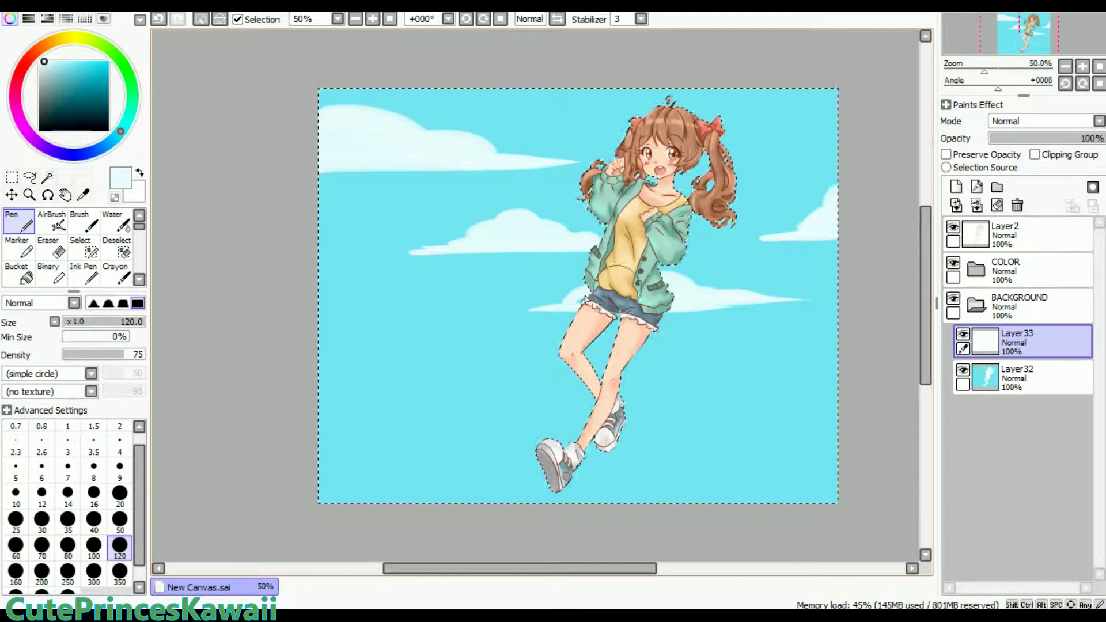
Create a layer above Layer33 and paint a muted green hill along the lower edge of the canvas with the Pen at size 350.
{"action": "left_click", "coordinate": [956, 186]}
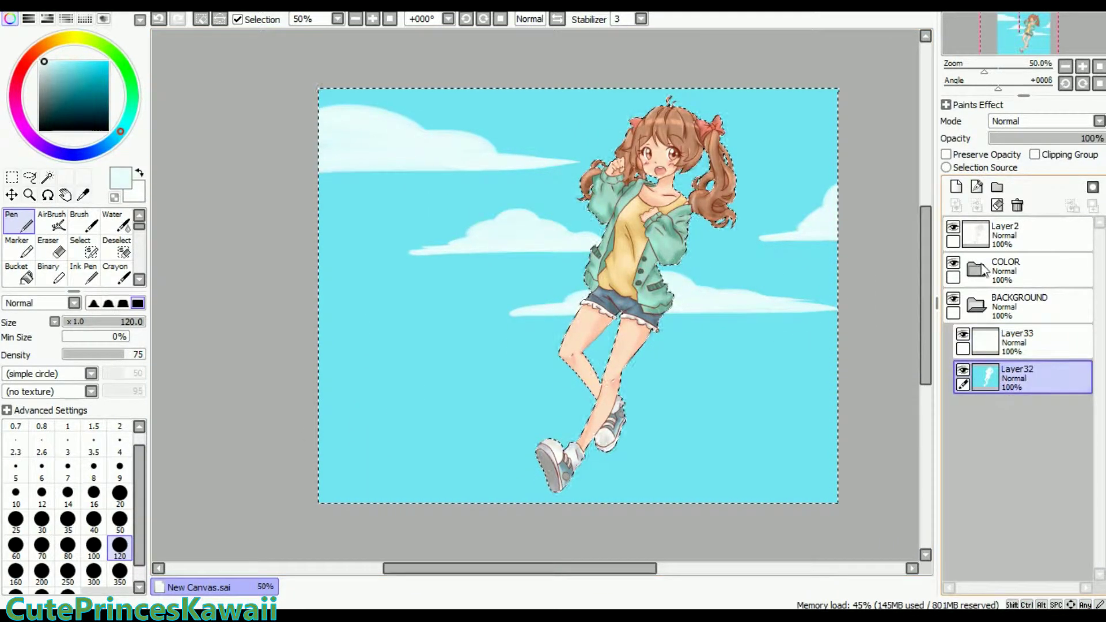
{"action": "key", "text": "ctrl+z"}
{"action": "key", "text": "bracketright"}
{"action": "key", "text": "bracketright"}
{"action": "key", "text": "bracketright"}
{"action": "key", "text": "bracketright"}
{"action": "key", "text": "bracketright"}
{"action": "left_click_drag", "start_coordinate": [402, 442], "coordinate": [837, 465]}
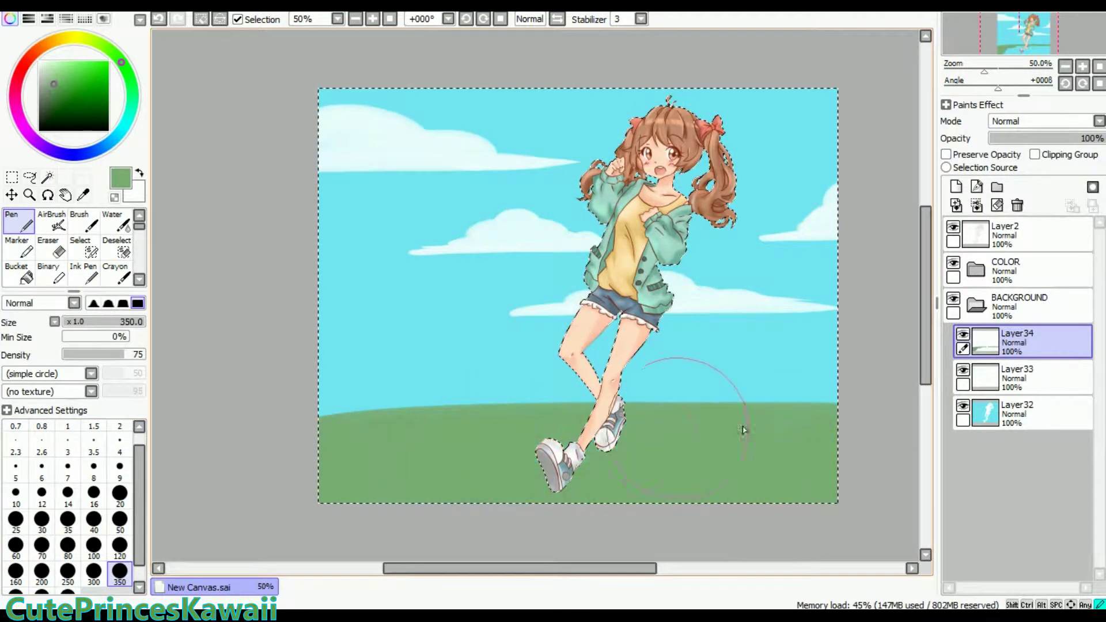
Trim the top of the hill to a lower, flatter horizon with the Eraser at size 350.
{"action": "key", "text": "e"}
{"action": "left_click", "coordinate": [119, 558]}
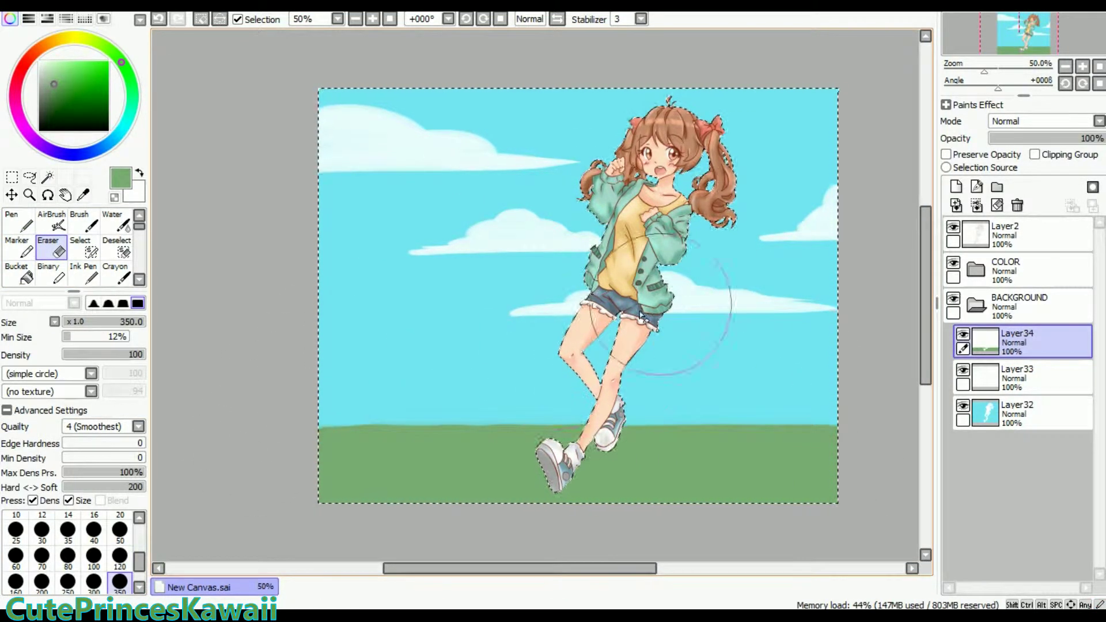
{"action": "left_click", "coordinate": [1020, 306]}
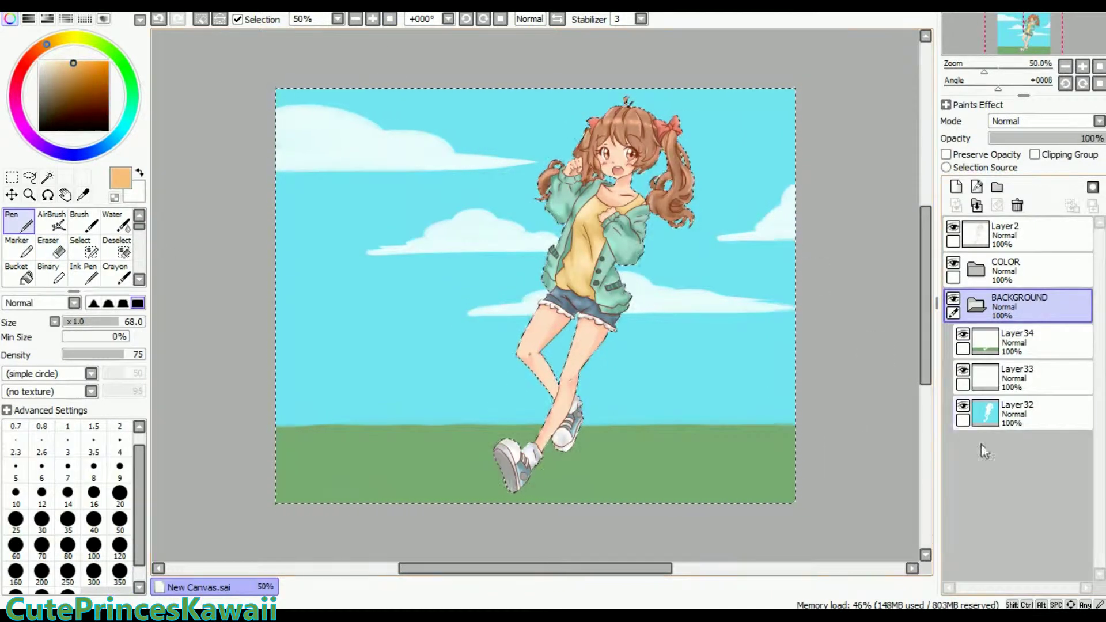
Delete the hill and cloud layers from the BACKGROUND folder, keeping only the cyan fill layer.
{"action": "left_click", "coordinate": [1018, 342]}
{"action": "left_click", "coordinate": [1017, 205]}
{"action": "left_click", "coordinate": [1018, 205]}
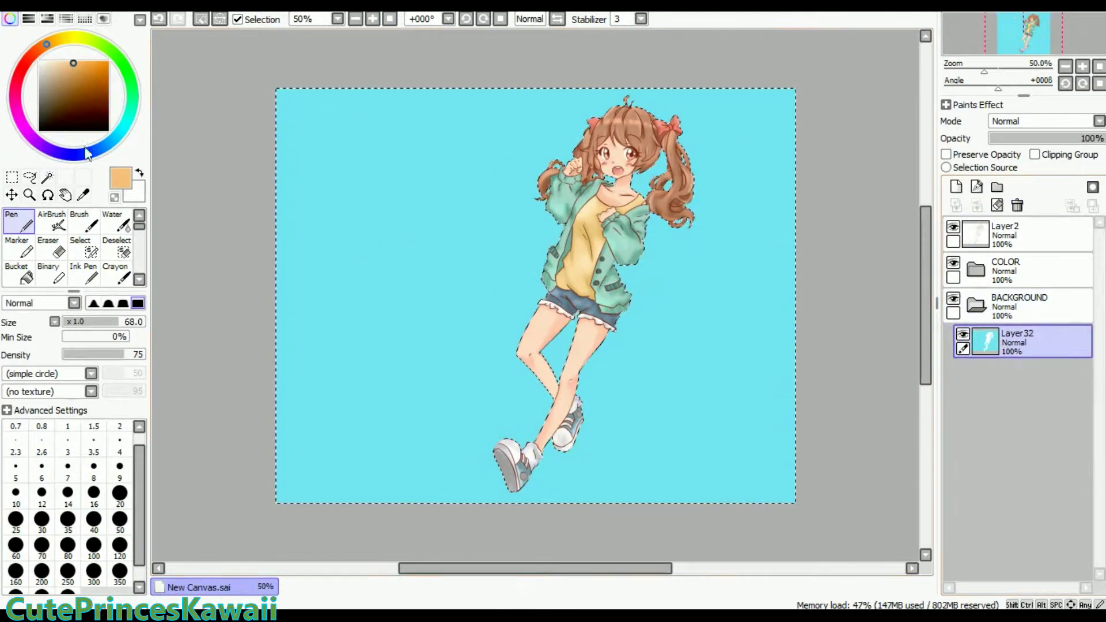
Paint a soft yellow five-pointed star beside the girl on a new layer above Layer32 with the Pen at size 120.
{"action": "left_click", "coordinate": [64, 39]}
{"action": "left_click", "coordinate": [83, 62]}
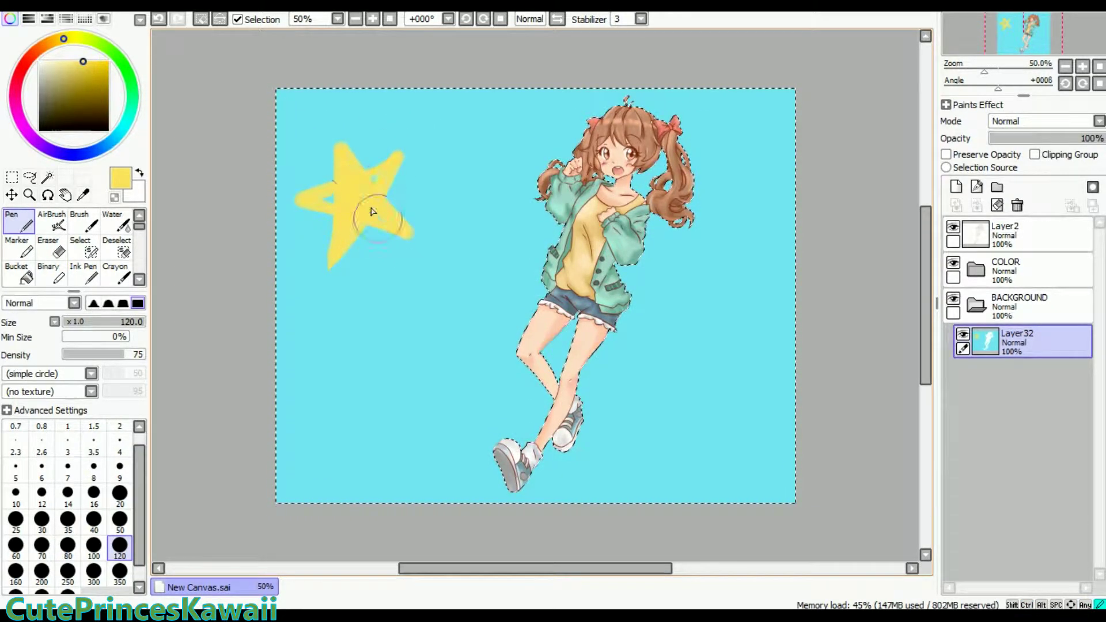
{"action": "key", "text": "e"}
{"action": "key", "text": "ctrl+z"}
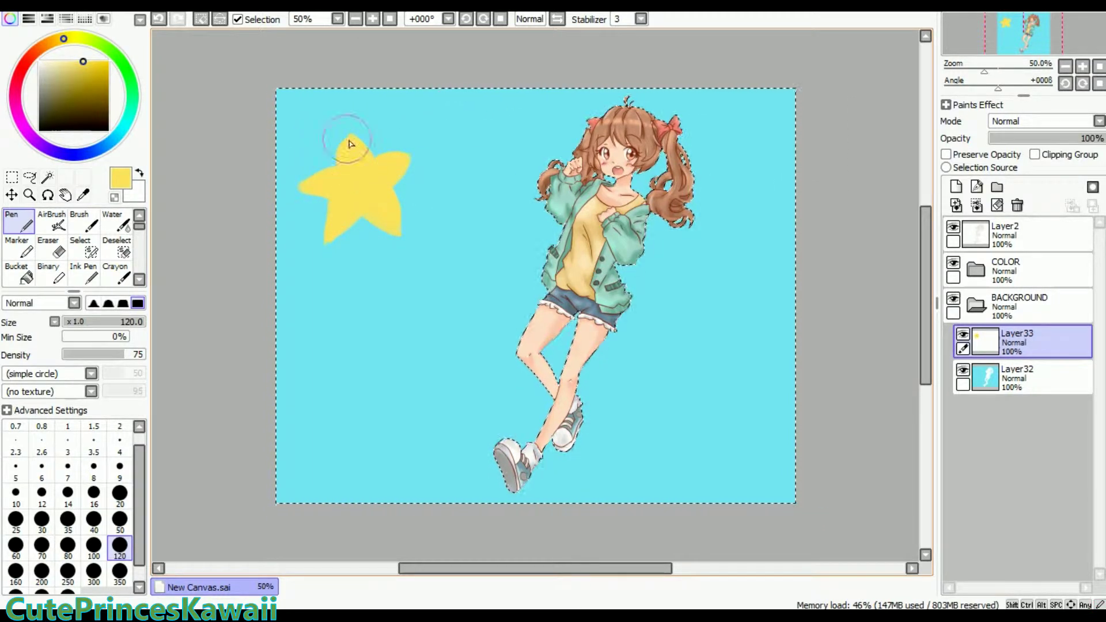
Shade the star's points darker yellow on a new clipping layer above it, and merge the shading into the star layer.
{"action": "left_click", "coordinate": [956, 187]}
{"action": "left_click", "coordinate": [1035, 154]}
{"action": "left_click", "coordinate": [73, 68]}
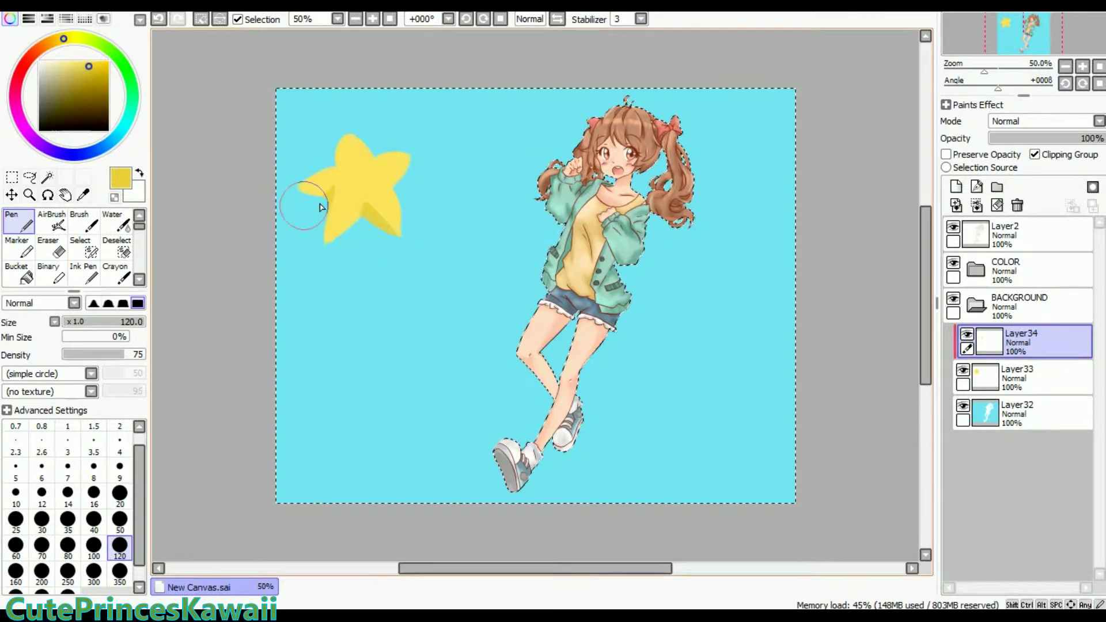
{"action": "key", "text": "b"}
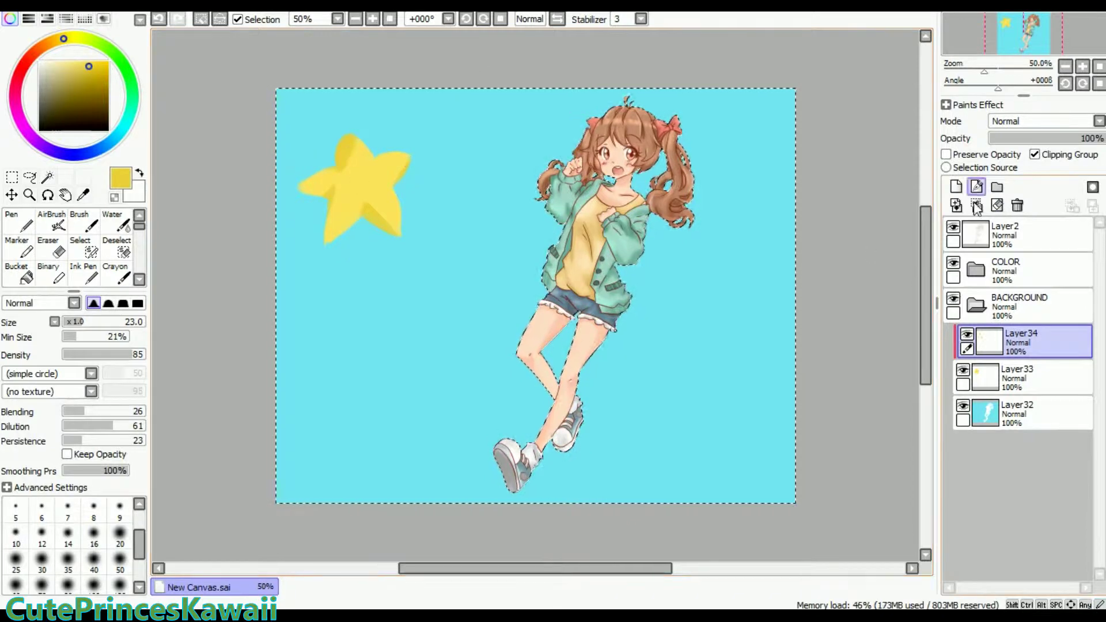
{"action": "left_click", "coordinate": [976, 206]}
Paste five copies of the shaded star onto separate new layers and spread them around the girl.
{"action": "key", "text": "ctrl+v"}
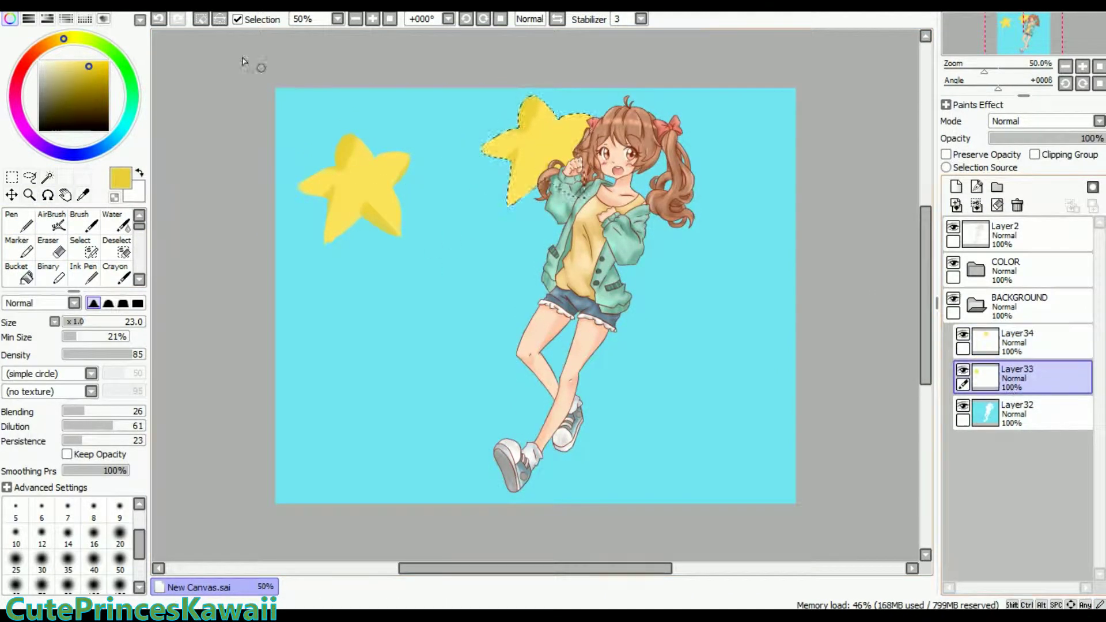
{"action": "left_click", "coordinate": [956, 187]}
{"action": "key", "text": "ctrl+v"}
{"action": "left_click_drag", "start_coordinate": [519, 150], "coordinate": [304, 452]}
{"action": "left_click", "coordinate": [956, 186]}
{"action": "key", "text": "ctrl+v"}
{"action": "left_click", "coordinate": [956, 187]}
{"action": "key", "text": "ctrl+v"}
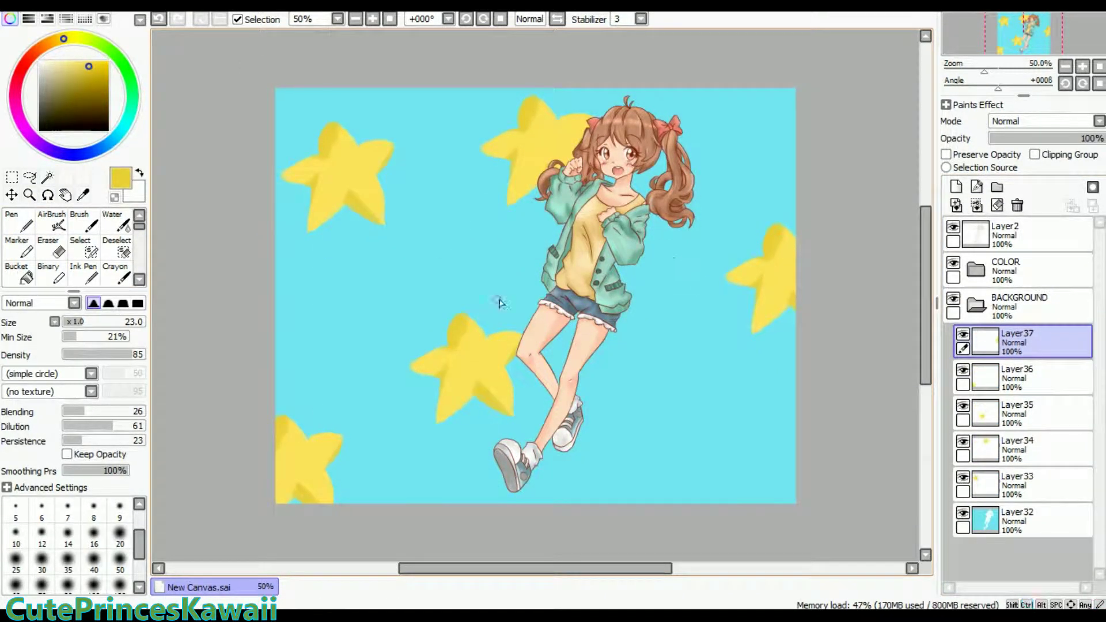
{"action": "left_click", "coordinate": [956, 187]}
{"action": "key", "text": "ctrl+v"}
{"action": "left_click_drag", "start_coordinate": [519, 149], "coordinate": [708, 473]}
Shift the upper-left star, the star behind the girl's head, the centre star and the lower-left star to balance their spacing.
{"action": "left_click_drag", "start_coordinate": [340, 173], "coordinate": [312, 172]}
{"action": "left_click_drag", "start_coordinate": [536, 132], "coordinate": [565, 124]}
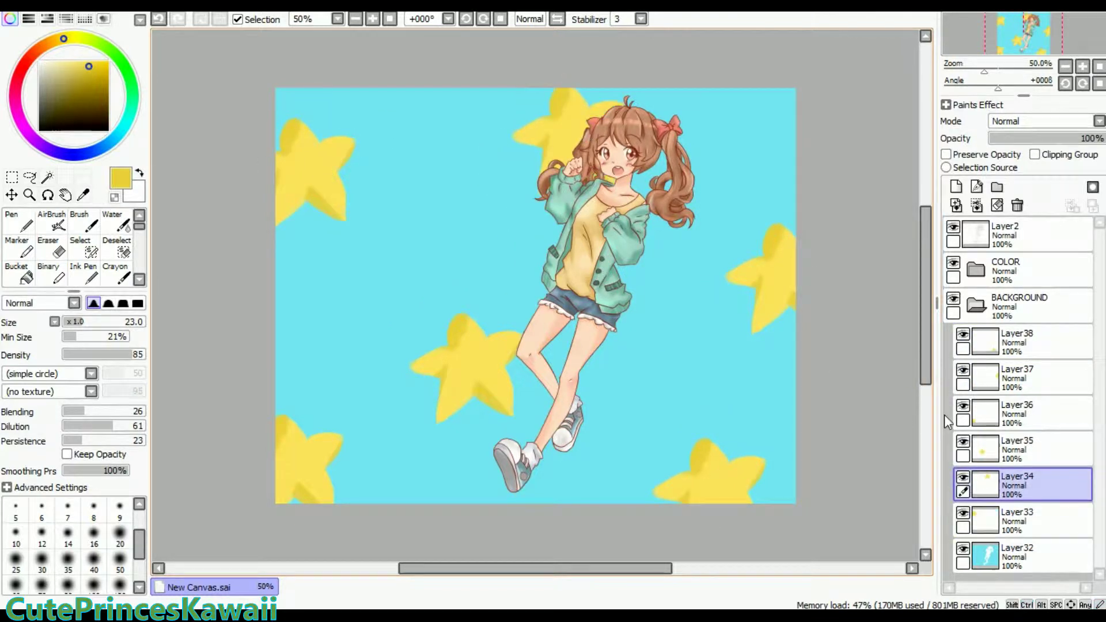
{"action": "left_click_drag", "start_coordinate": [461, 368], "coordinate": [450, 334]}
{"action": "left_click_drag", "start_coordinate": [311, 455], "coordinate": [331, 439]}
Transform individual large stars, turning the centre star to a different angle, so the copies look varied.
{"action": "left_click", "coordinate": [1018, 446]}
{"action": "key", "text": "ctrl+t"}
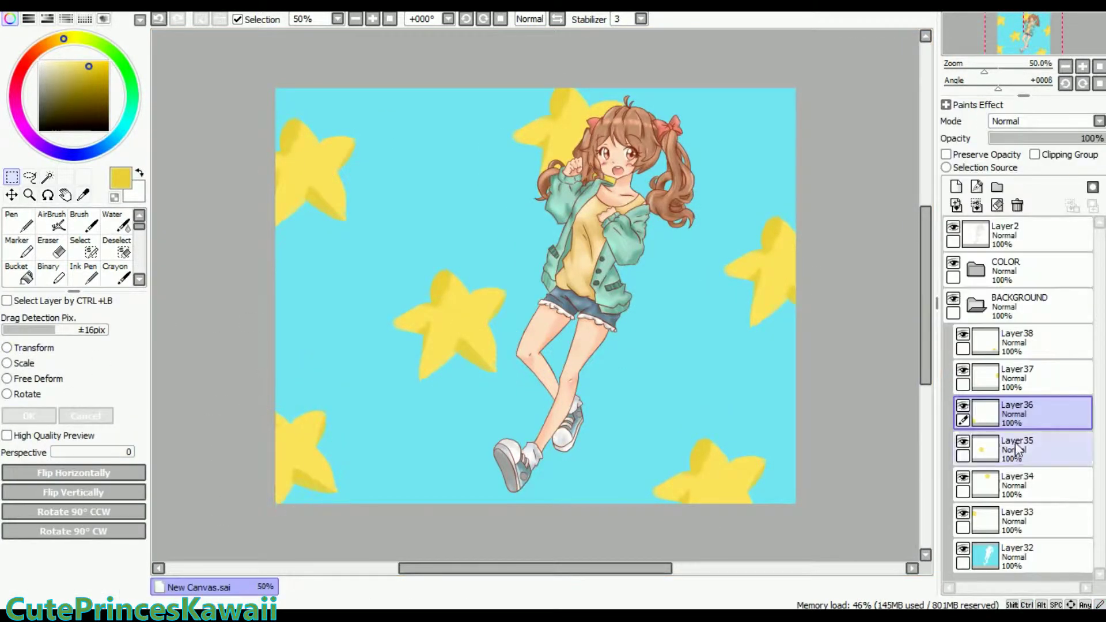
{"action": "left_click", "coordinate": [30, 416]}
{"action": "key", "text": "ctrl+t"}
{"action": "key", "text": "Return"}
Paste a scaled-down star onto a new layer and scatter seven such small stars between the large ones, each on its own layer.
{"action": "left_click", "coordinate": [1023, 342]}
{"action": "left_click", "coordinate": [18, 221]}
{"action": "left_click", "coordinate": [957, 186]}
{"action": "key", "text": "ctrl+v"}
{"action": "key", "text": "ctrl+t"}
{"action": "left_click_drag", "start_coordinate": [457, 253], "coordinate": [447, 167]}
{"action": "key", "text": "Return"}
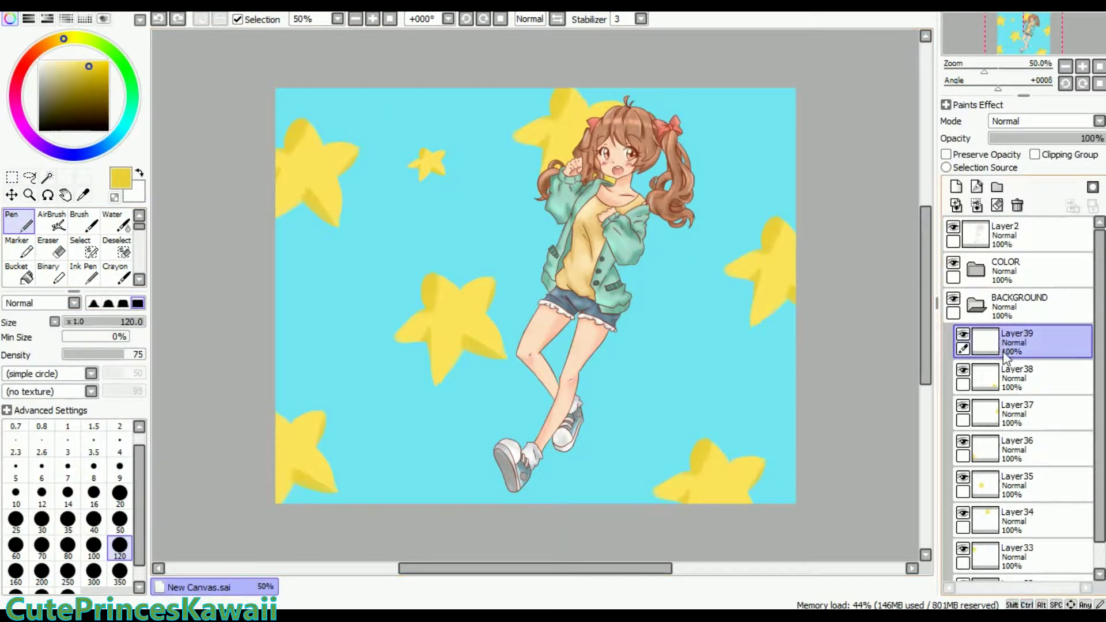
{"action": "key", "text": "ctrl+v"}
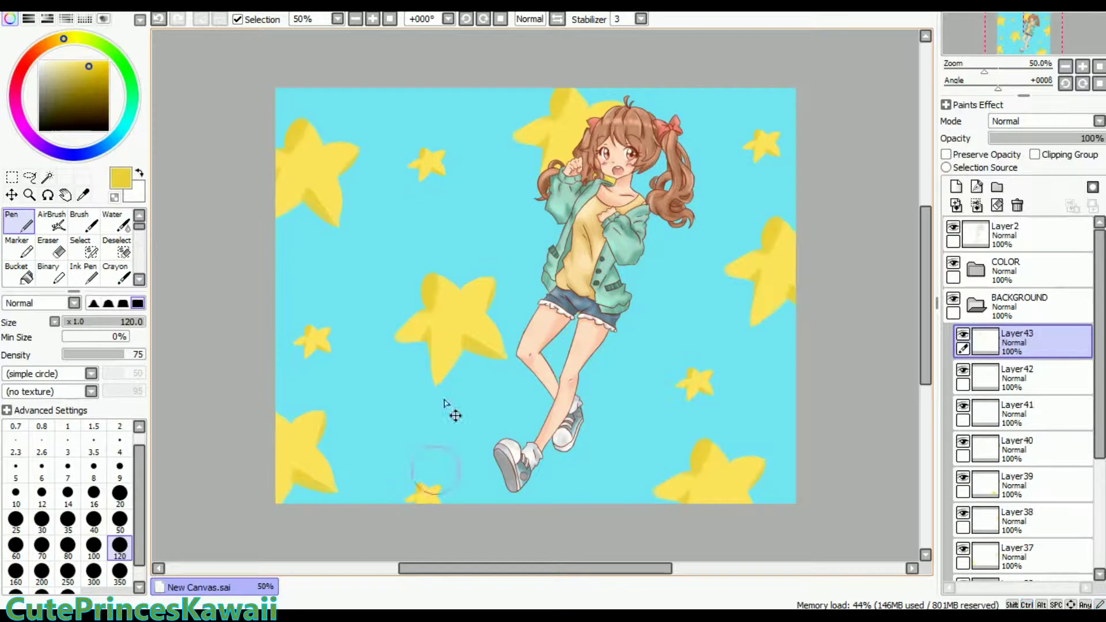
{"action": "key", "text": "ctrl+v"}
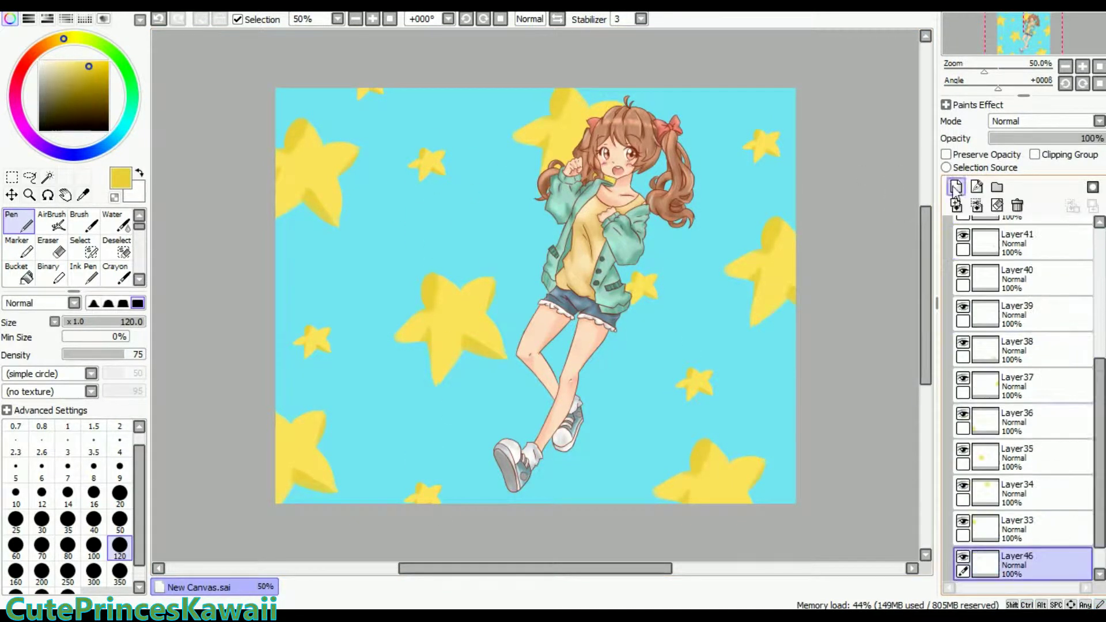
Paint broad teal horizontal bands across the sky on a new layer above Layer32 at brush size 350.
{"action": "left_click", "coordinate": [72, 79]}
{"action": "left_click", "coordinate": [119, 577]}
{"action": "left_click_drag", "start_coordinate": [277, 104], "coordinate": [795, 101]}
{"action": "left_click_drag", "start_coordinate": [796, 150], "coordinate": [277, 253]}
{"action": "key", "text": "b"}
{"action": "left_click_drag", "start_coordinate": [277, 104], "coordinate": [743, 98]}
{"action": "left_click_drag", "start_coordinate": [796, 248], "coordinate": [354, 346]}
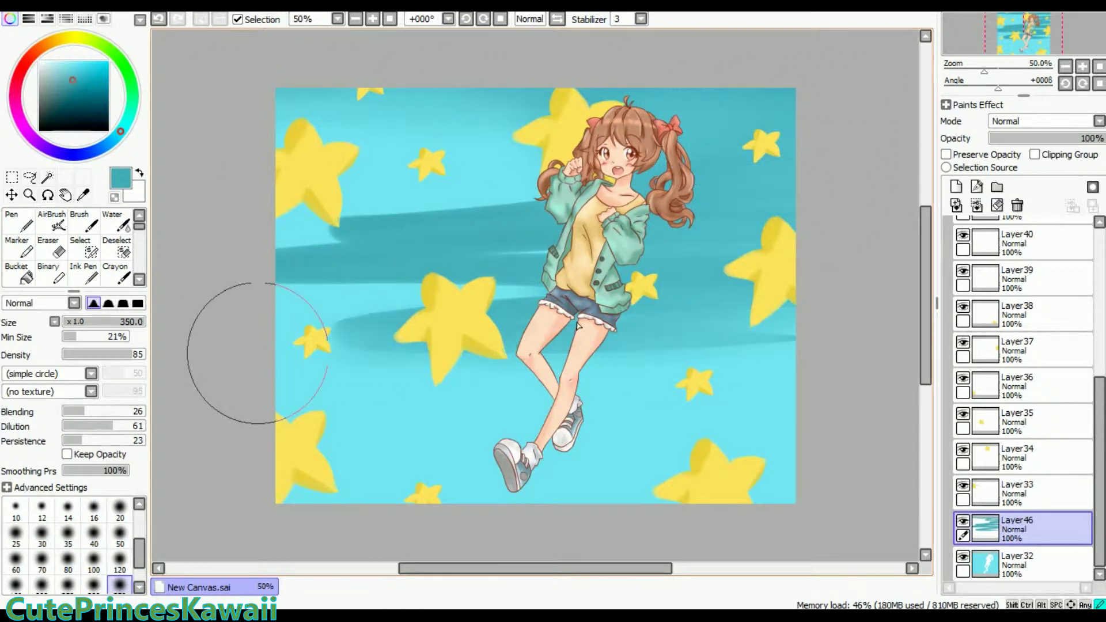
Blend the teal bands softly into the cyan with the size 350 Brush and deepen the upper-right and lower sky.
{"action": "left_click_drag", "start_coordinate": [547, 254], "coordinate": [309, 273]}
{"action": "key", "text": "n"}
{"action": "key", "text": "b"}
{"action": "mouse_move", "coordinate": [796, 404]}
{"action": "left_mouse_down"}
{"action": "mouse_move", "coordinate": [415, 398]}
{"action": "mouse_move", "coordinate": [795, 427]}
{"action": "left_mouse_up"}
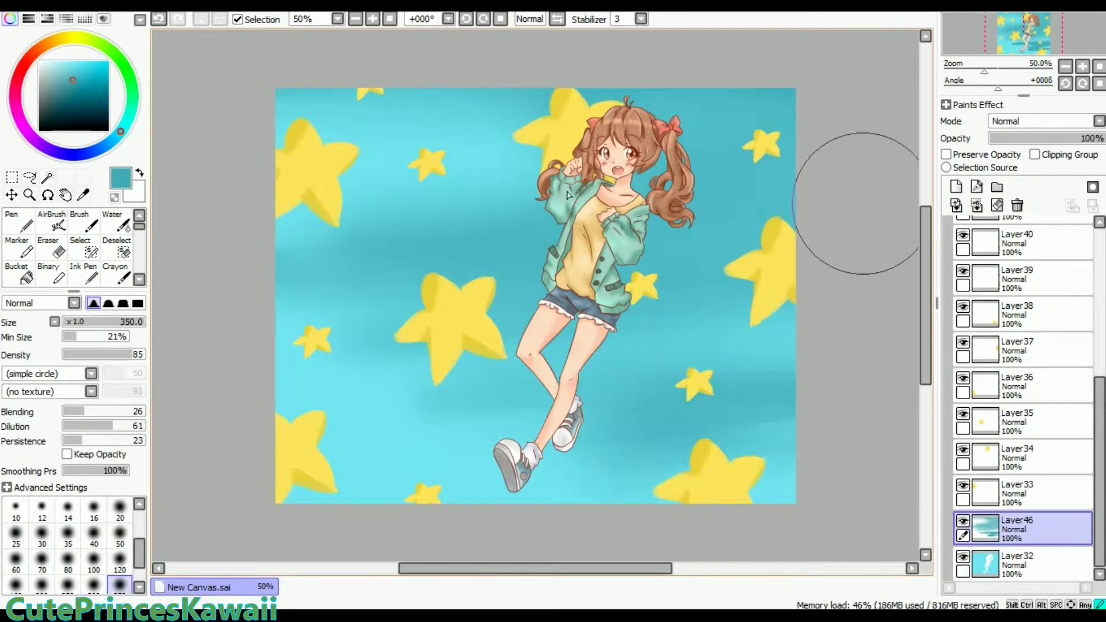
{"action": "key", "text": "n"}
{"action": "left_click_drag", "start_coordinate": [795, 173], "coordinate": [685, 187]}
{"action": "key", "text": "b"}
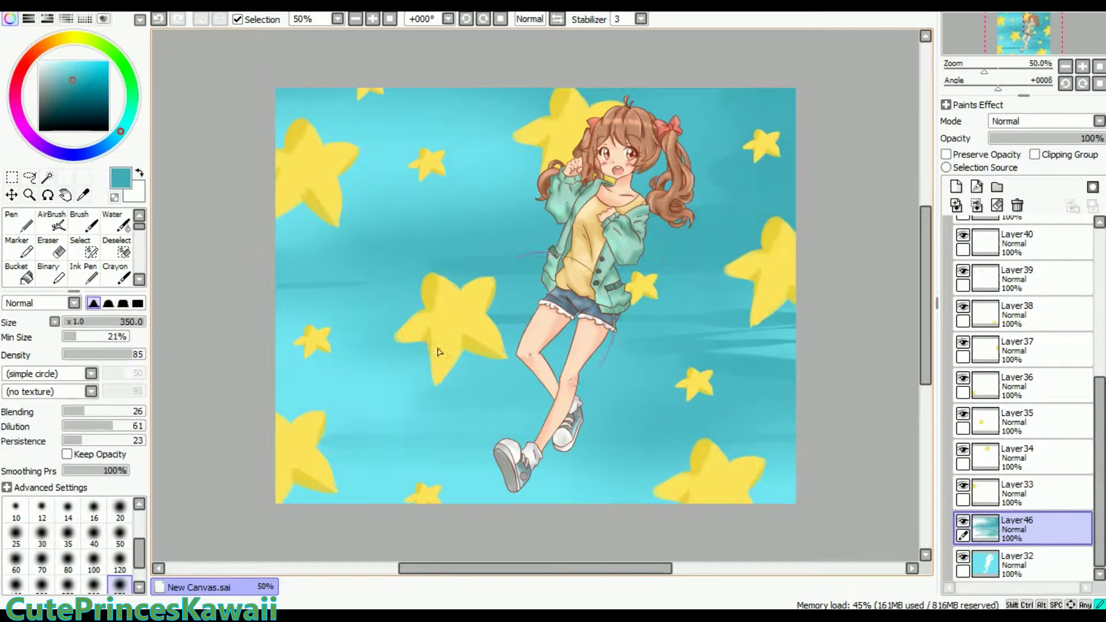
Add light cyan and darker teal horizontal streaks across the sky and soften them with the Brush at size 350.
{"action": "key", "text": "n"}
{"action": "key", "text": "b"}
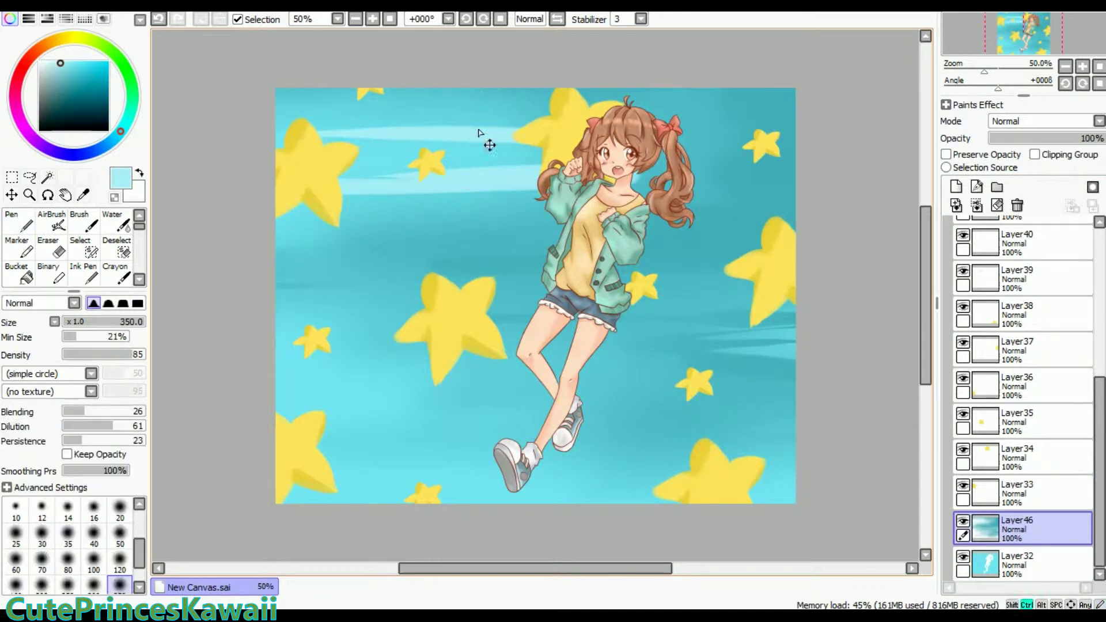
{"action": "key", "text": "n"}
{"action": "key", "text": "b"}
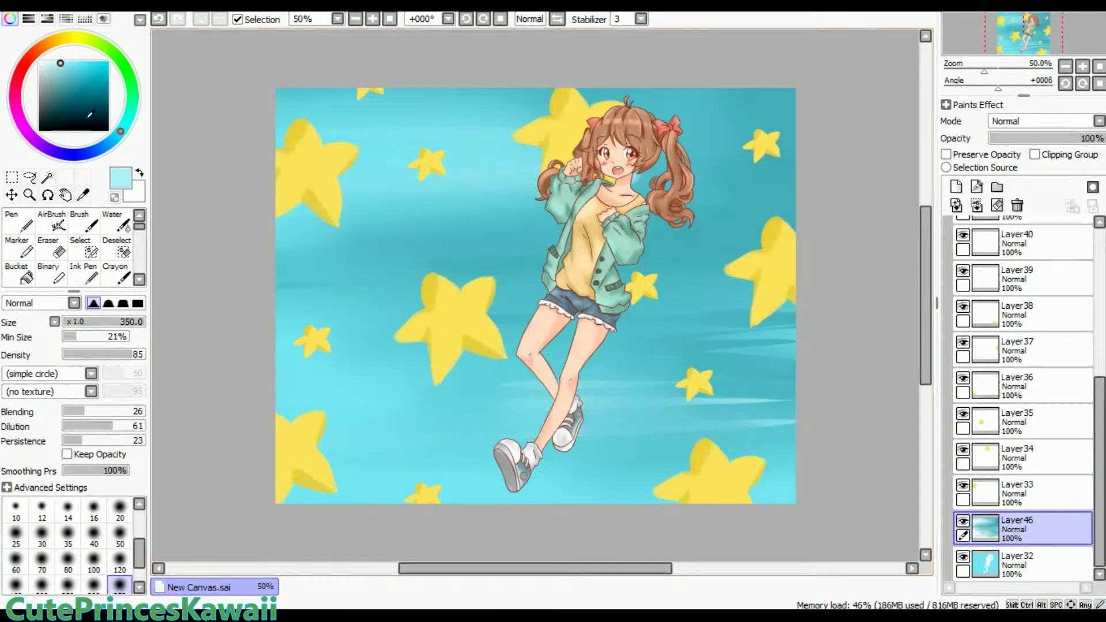
{"action": "left_click_drag", "start_coordinate": [218, 370], "coordinate": [432, 375]}
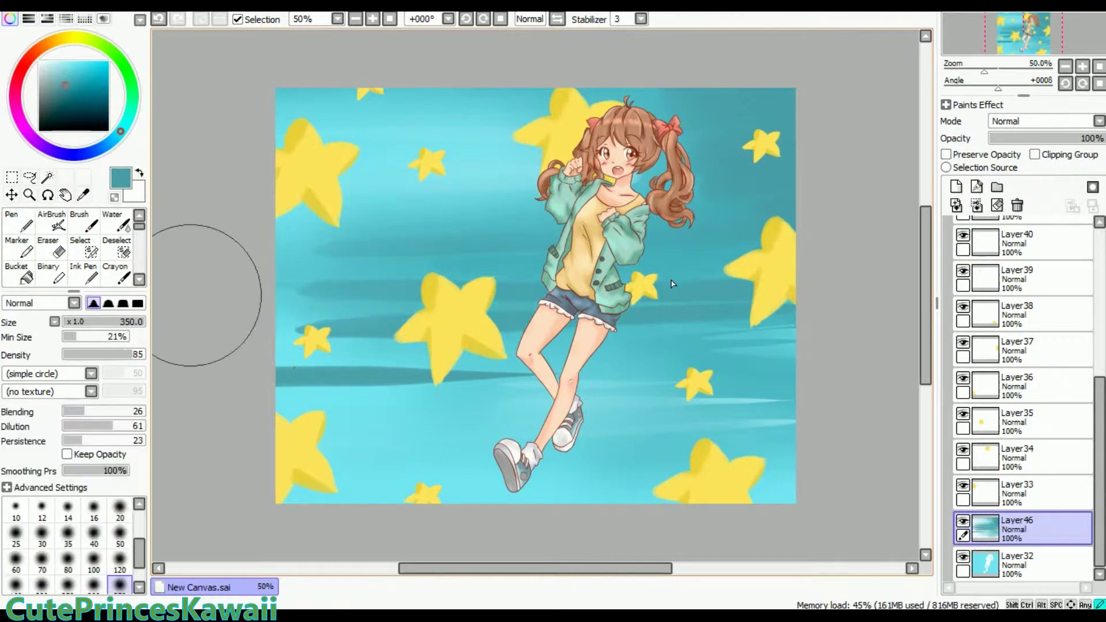
{"action": "left_click_drag", "start_coordinate": [230, 346], "coordinate": [430, 352]}
Scatter small white dots across the sky on a new layer above the teal bands with the Pen.
{"action": "left_click", "coordinate": [957, 189]}
{"action": "key", "text": "n"}
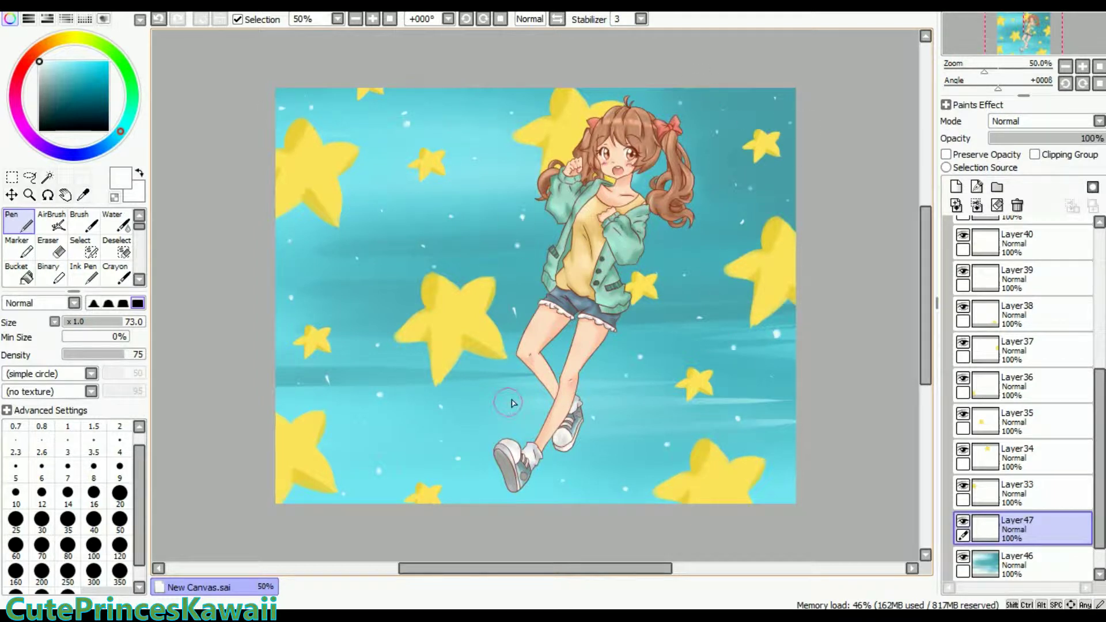
Paint a blended dark teal shadow beneath the girl's feet on the teal sky layer and airbrush pale streaks at size 350.
{"action": "key", "text": "Down"}
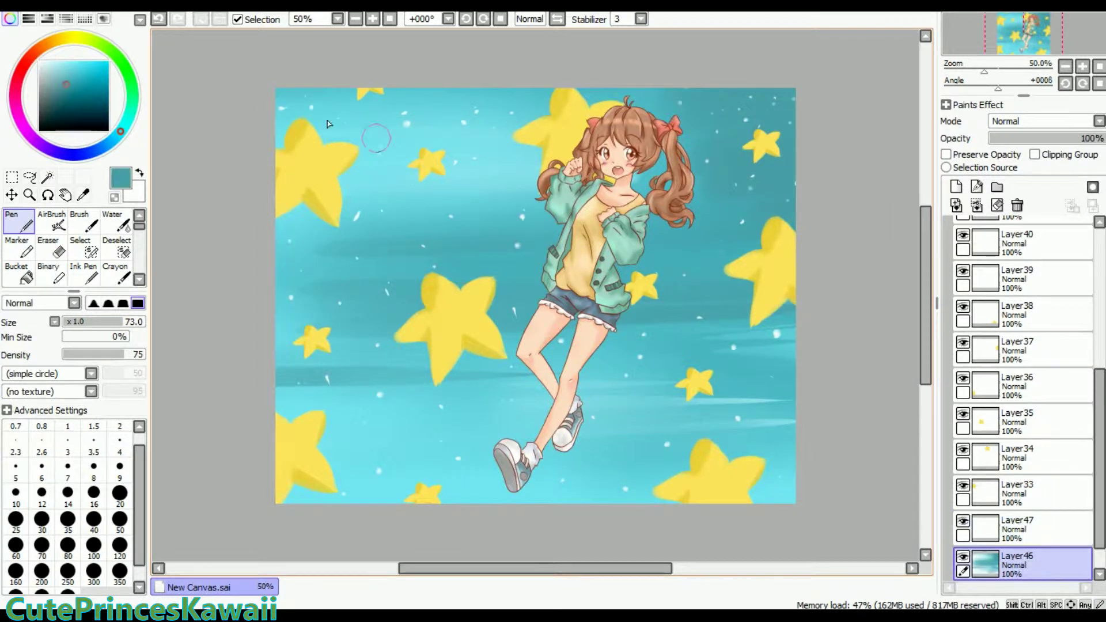
{"action": "mouse_move", "coordinate": [468, 483]}
{"action": "left_mouse_down"}
{"action": "mouse_move", "coordinate": [665, 418]}
{"action": "mouse_move", "coordinate": [469, 490]}
{"action": "mouse_move", "coordinate": [568, 461]}
{"action": "mouse_move", "coordinate": [568, 439]}
{"action": "left_mouse_up"}
{"action": "key", "text": "b"}
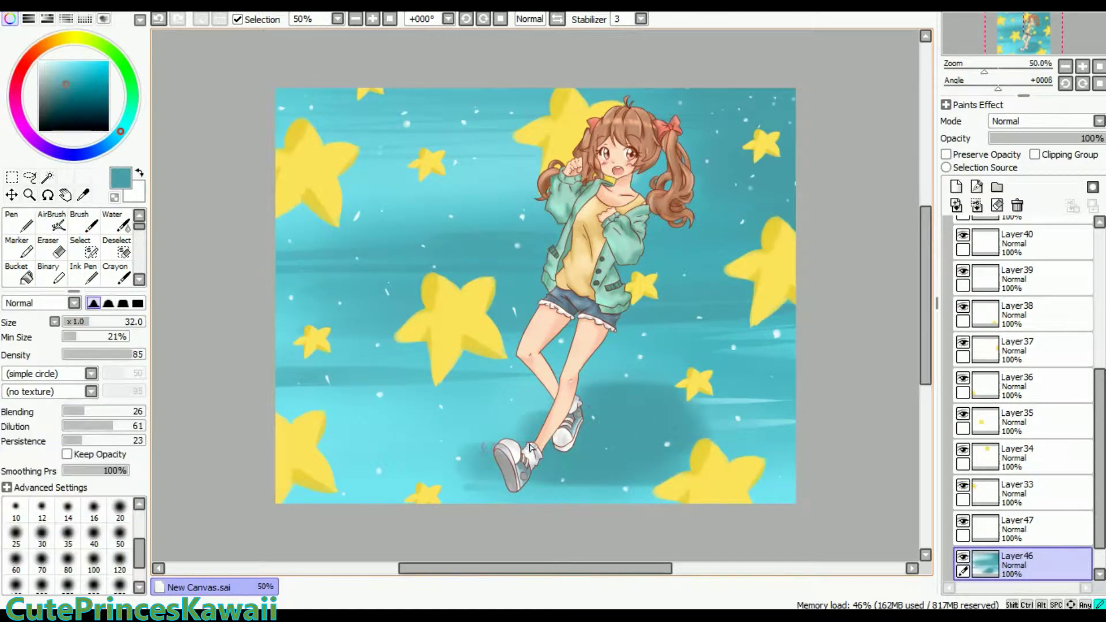
{"action": "key", "text": "v"}
{"action": "left_click", "coordinate": [323, 283], "text": "alt"}
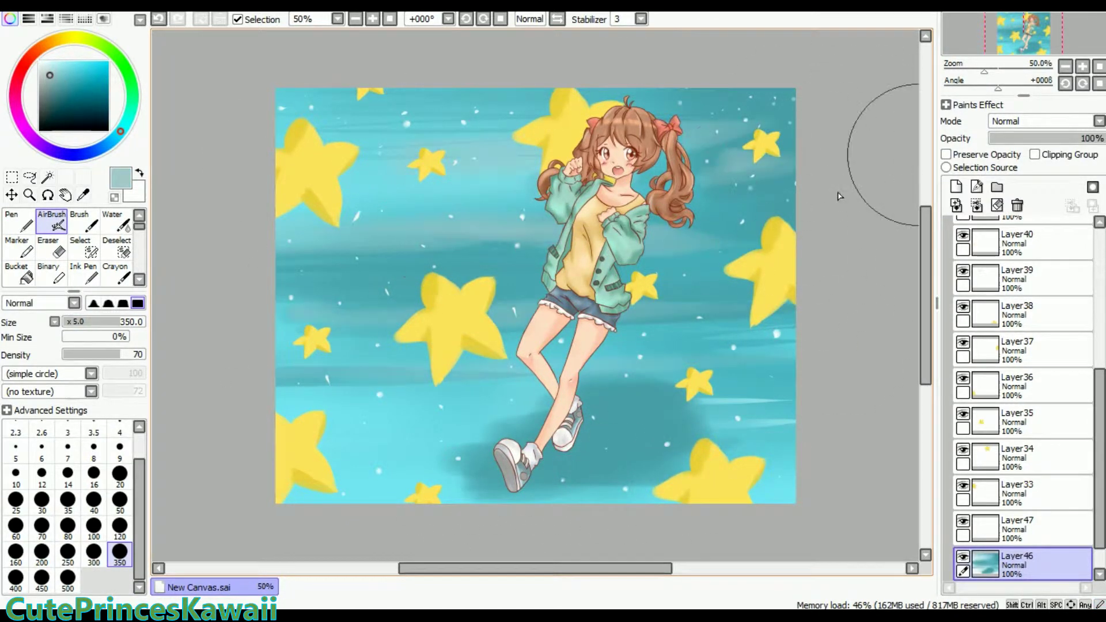
Try hand-lettering a name in black below the girl's thigh on a new layer, with the Pen at size 20 and the view rotated 45°.
{"action": "left_click", "coordinate": [976, 304]}
{"action": "key", "text": "ctrl+shift+n"}
{"action": "key", "text": "n"}
{"action": "scroll", "coordinate": [542, 294], "scroll_direction": "up", "scroll_amount": 1}
{"action": "left_click_drag", "start_coordinate": [1029, 36], "coordinate": [1036, 52]}
{"action": "left_click", "coordinate": [483, 19]}
{"action": "left_click", "coordinate": [372, 19]}
{"action": "left_click", "coordinate": [373, 19]}
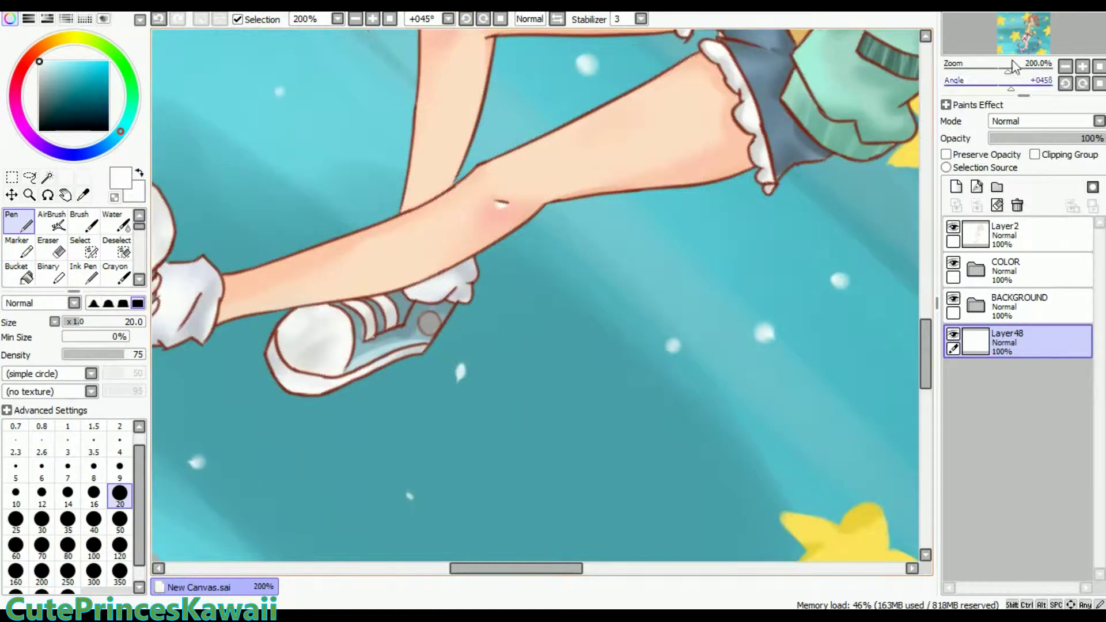
{"action": "left_click", "coordinate": [1023, 45]}
{"action": "left_click_drag", "start_coordinate": [545, 280], "coordinate": [548, 301]}
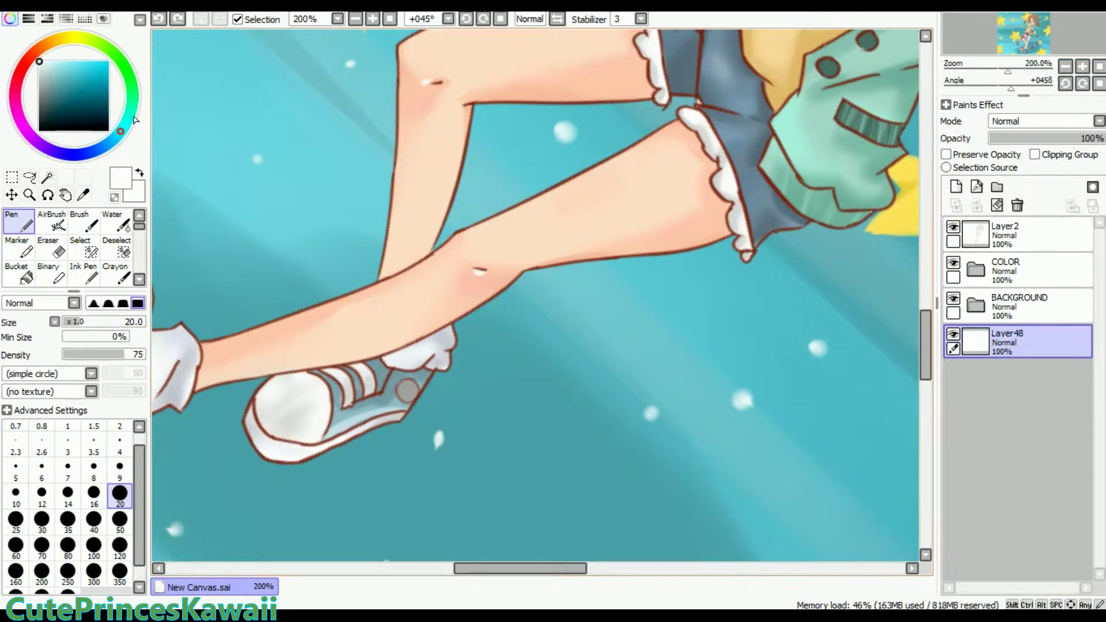
{"action": "key", "text": "e"}
{"action": "key", "text": "n"}
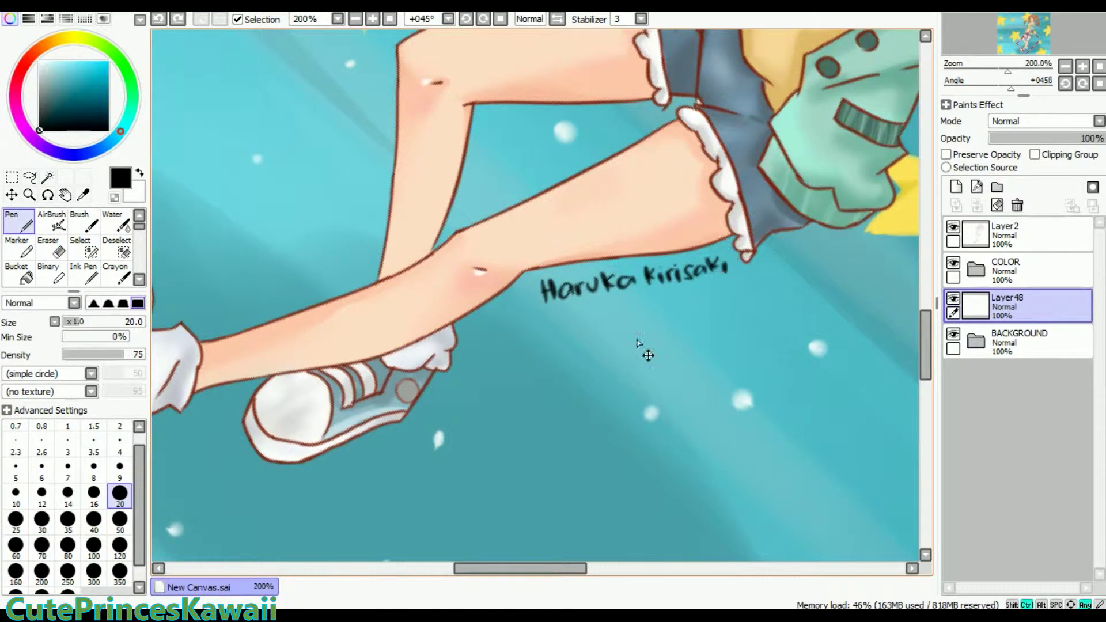
{"action": "key", "text": "ctrl+z"}
Try lettering the signature in black on the lower-left star with the Pen at size 20, and undo it.
{"action": "scroll", "coordinate": [637, 344], "scroll_direction": "down", "scroll_amount": 2}
{"action": "scroll", "coordinate": [404, 288], "scroll_direction": "up", "scroll_amount": 2}
{"action": "left_click_drag", "start_coordinate": [404, 173], "coordinate": [229, 228]}
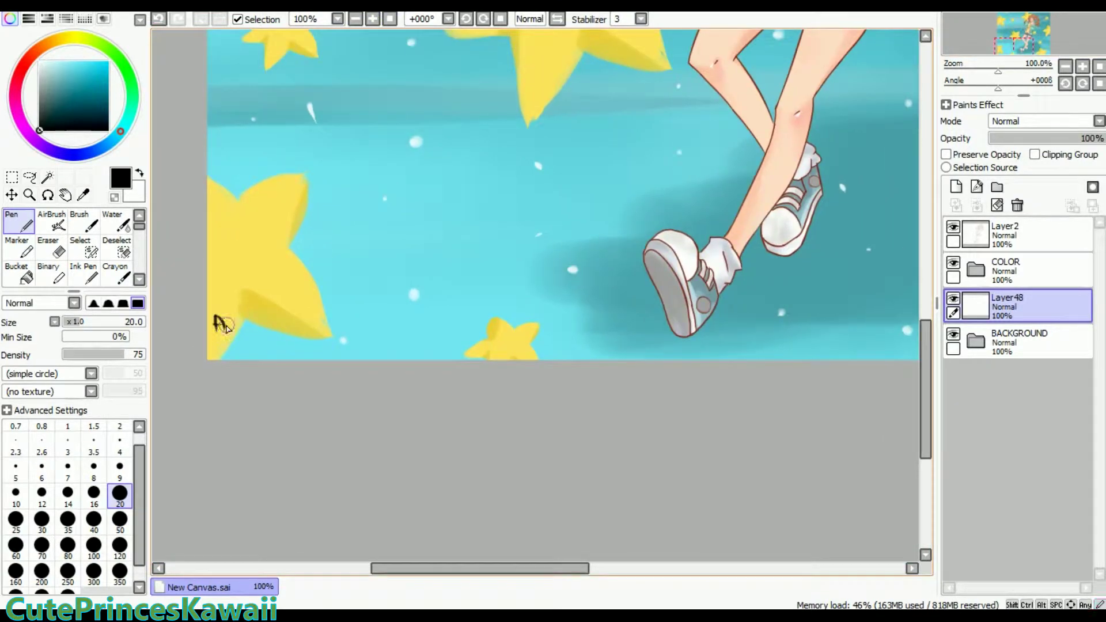
{"action": "key", "text": "ctrl+z"}
Try another version of the handwritten signature at closer zoom, and delete the lettering layer.
{"action": "scroll", "coordinate": [276, 87], "scroll_direction": "up", "scroll_amount": 2}
{"action": "mouse_move", "coordinate": [429, 337]}
{"action": "left_mouse_down"}
{"action": "mouse_move", "coordinate": [455, 369]}
{"action": "mouse_move", "coordinate": [482, 364]}
{"action": "left_mouse_up"}
{"action": "mouse_move", "coordinate": [558, 344]}
{"action": "left_mouse_down"}
{"action": "mouse_move", "coordinate": [663, 360]}
{"action": "mouse_move", "coordinate": [744, 346]}
{"action": "mouse_move", "coordinate": [804, 355]}
{"action": "left_mouse_up"}
{"action": "mouse_move", "coordinate": [381, 384]}
{"action": "left_mouse_down"}
{"action": "mouse_move", "coordinate": [437, 406]}
{"action": "mouse_move", "coordinate": [704, 407]}
{"action": "left_mouse_up"}
{"action": "left_click", "coordinate": [1018, 205]}
Start the black signature over the lower-right star on a new top layer in the BACKGROUND folder with the Pen at size 20.
{"action": "key", "text": "ctrl+minus"}
{"action": "key", "text": "ctrl+minus"}
{"action": "key", "text": "ctrl+z"}
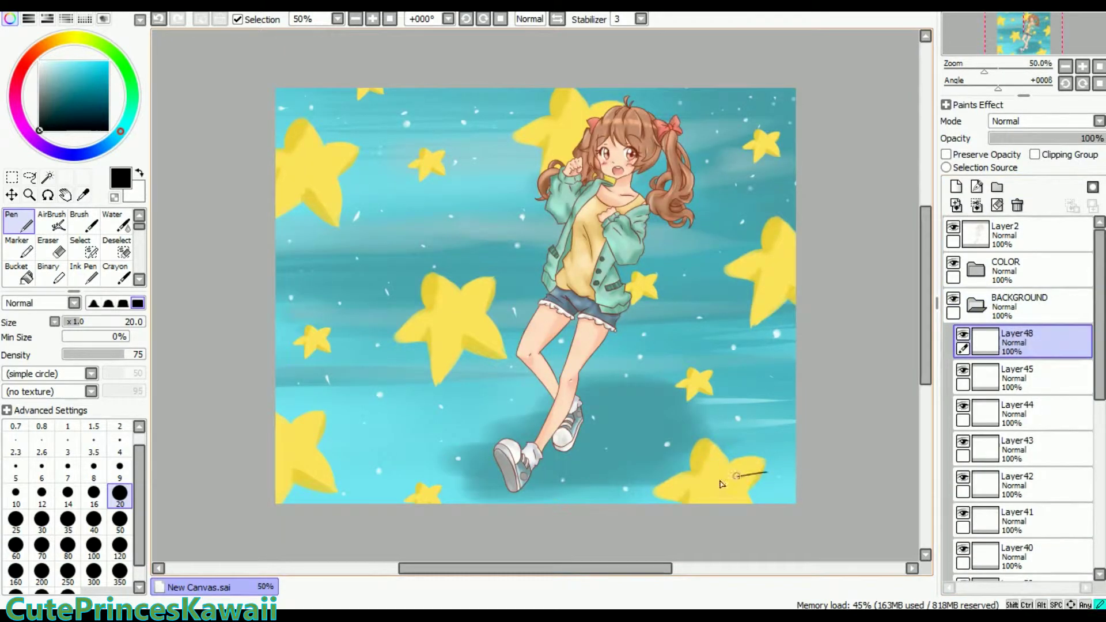